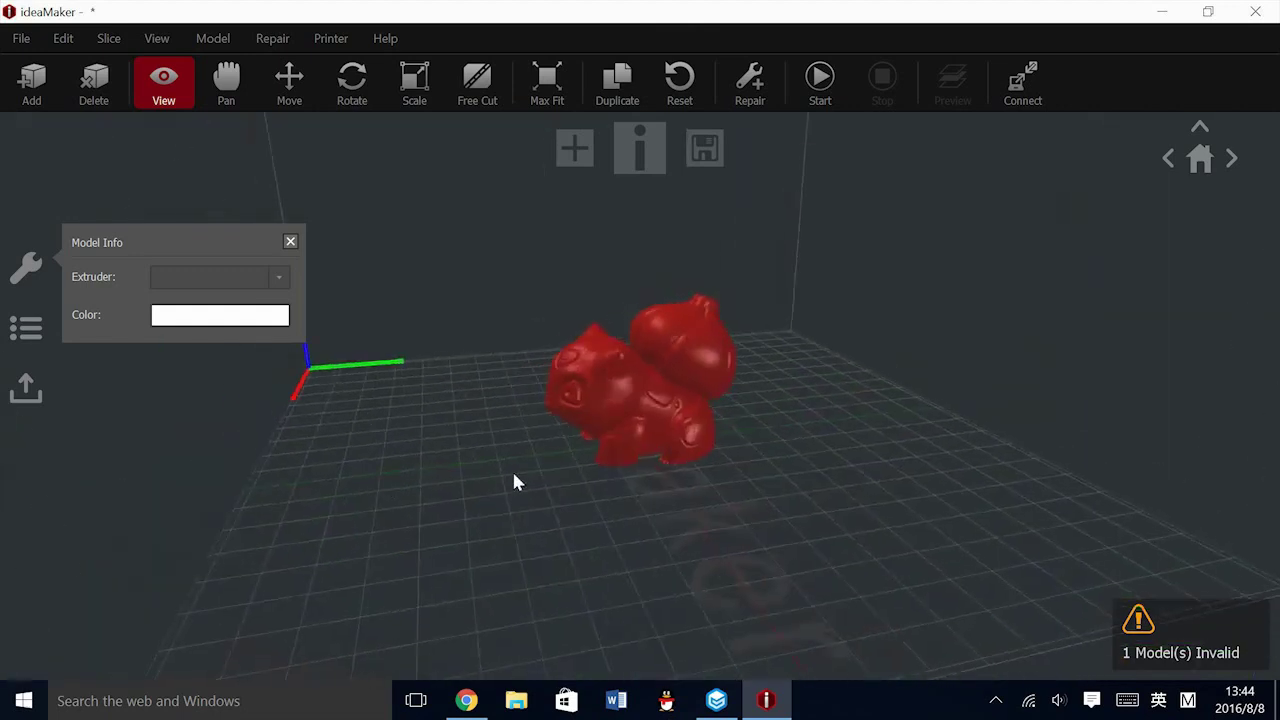
Select the Bulbasaur model on the build plate and apply auto-repair to it
drag(655, 550, 547, 520)
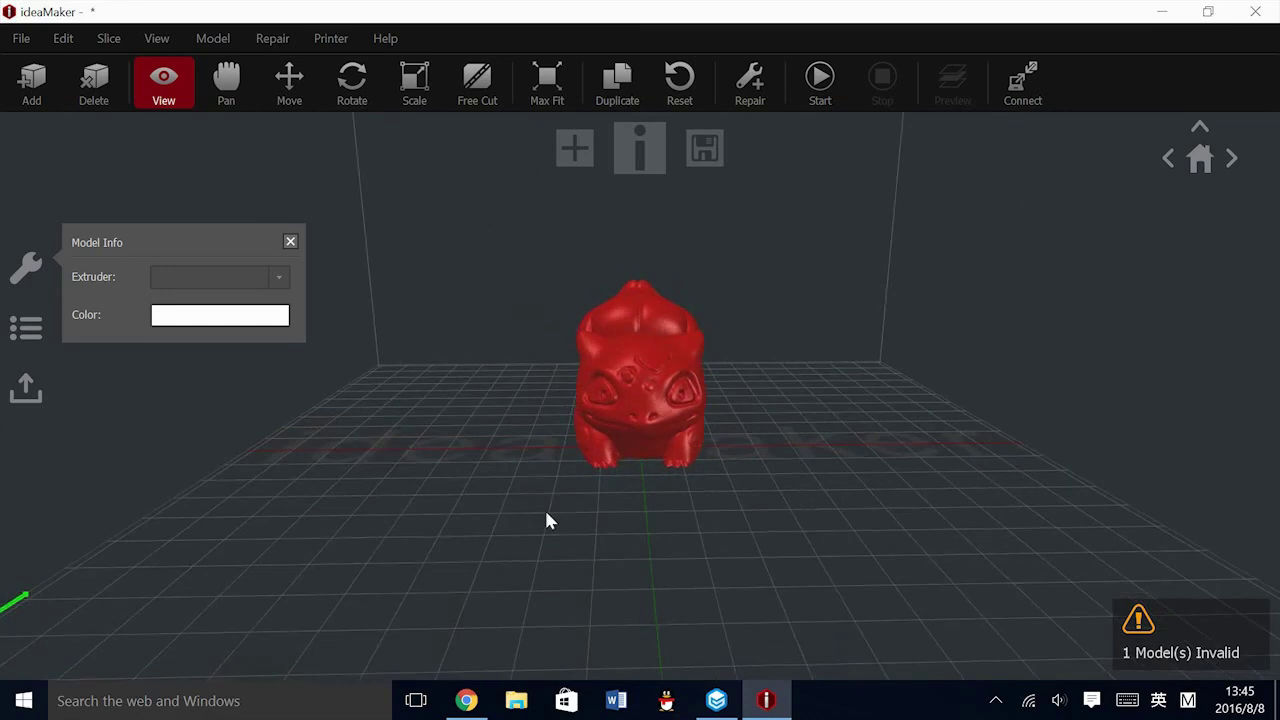
scroll(547, 520, down, 2)
drag(840, 490, 677, 423)
click(640, 395)
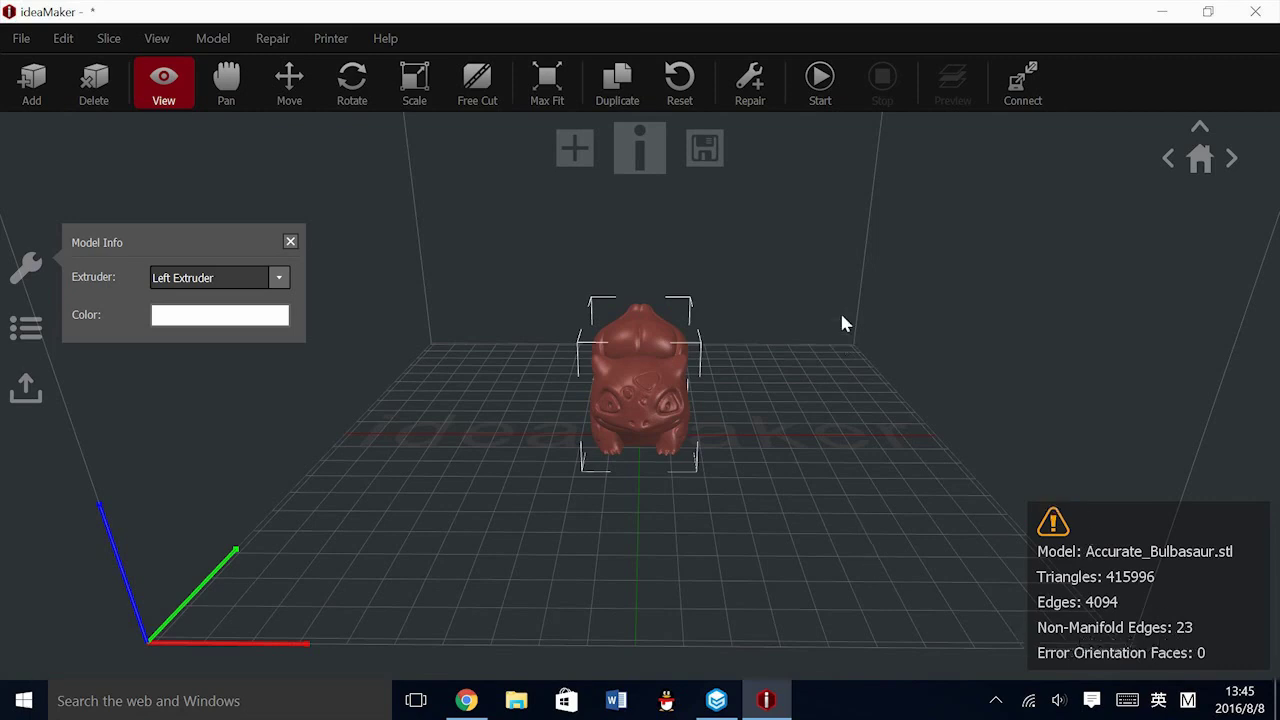
click(752, 90)
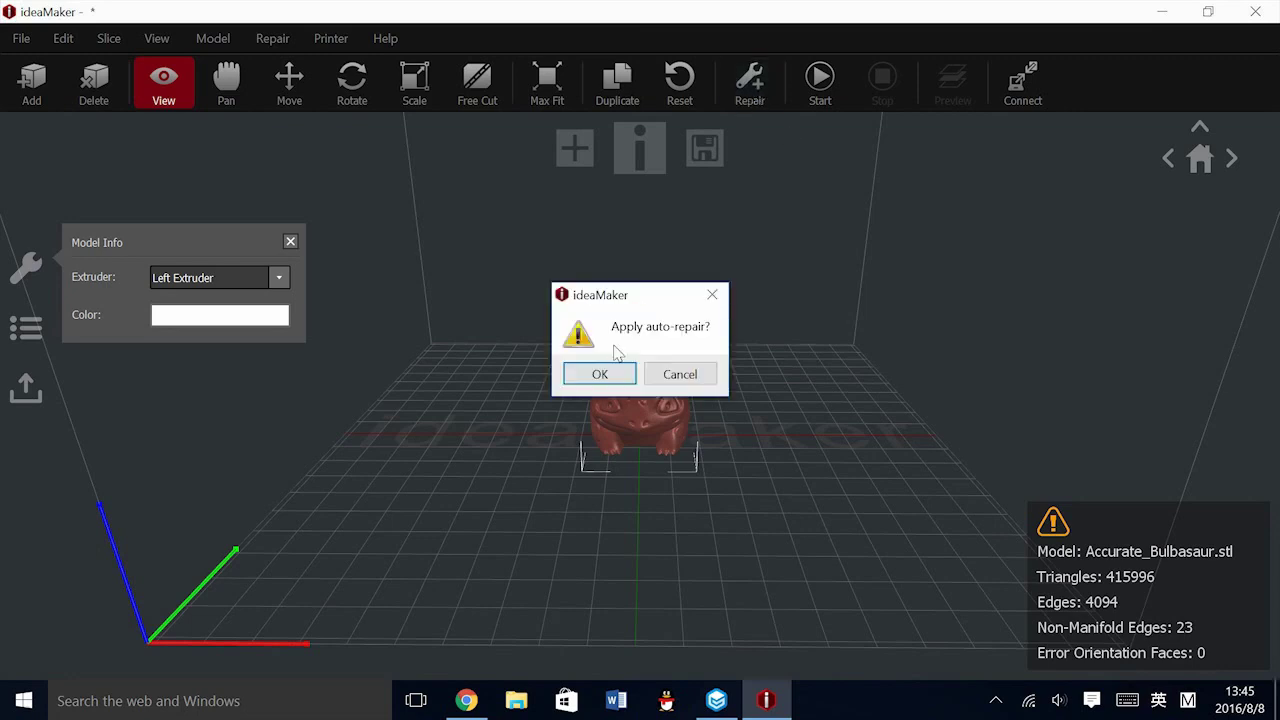
click(600, 376)
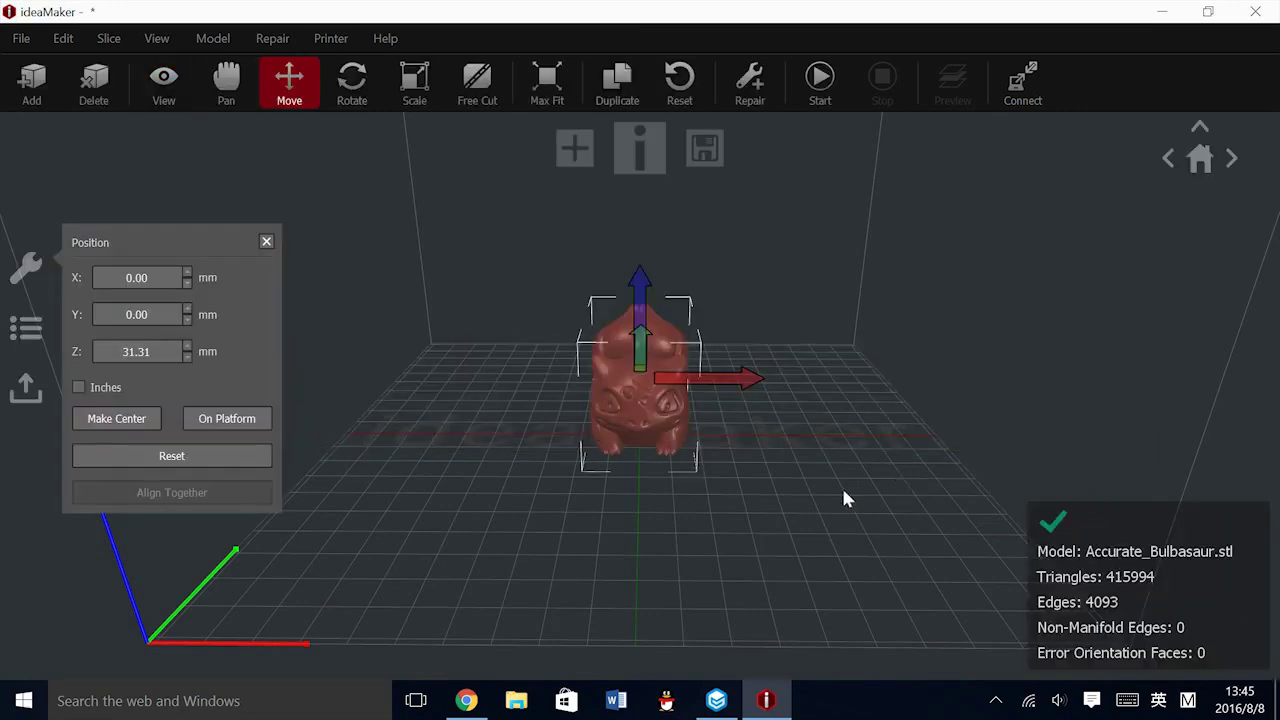
Move the model freehand to about X -22.31 mm, Y -36.30 mm and drop it onto the platform
scroll(756, 478, up, 3)
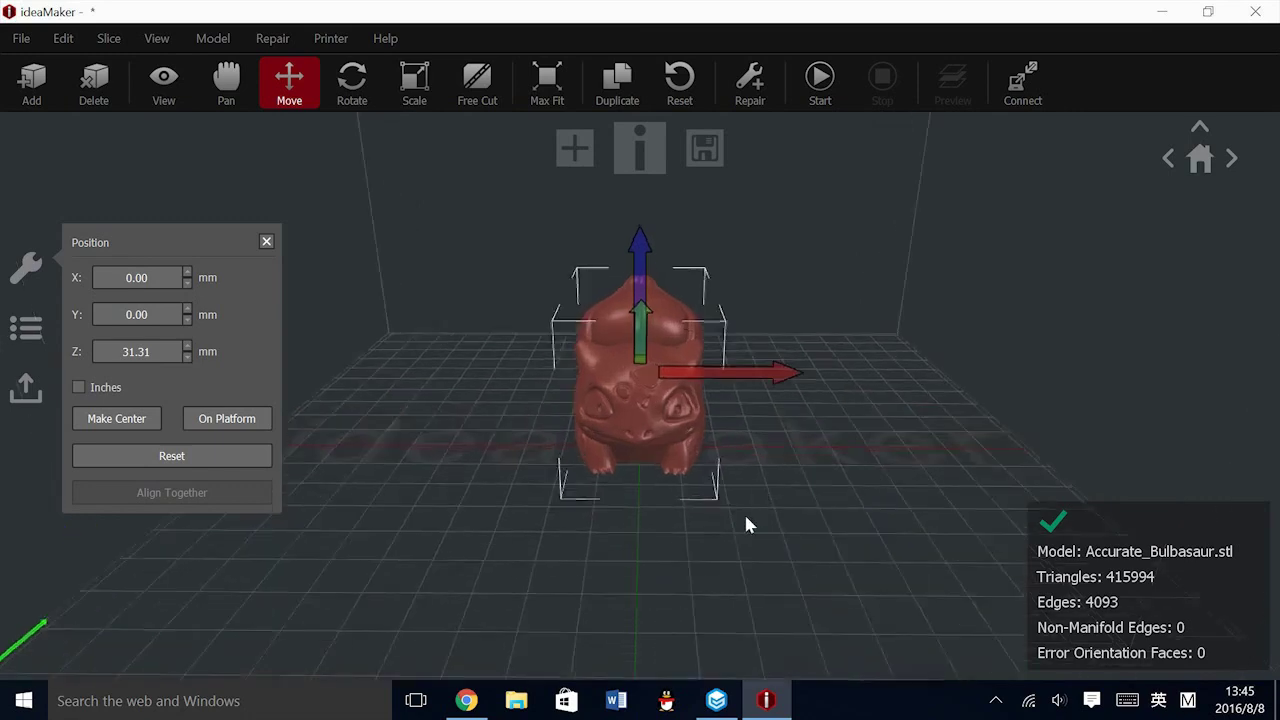
right_drag(744, 522, 1043, 490)
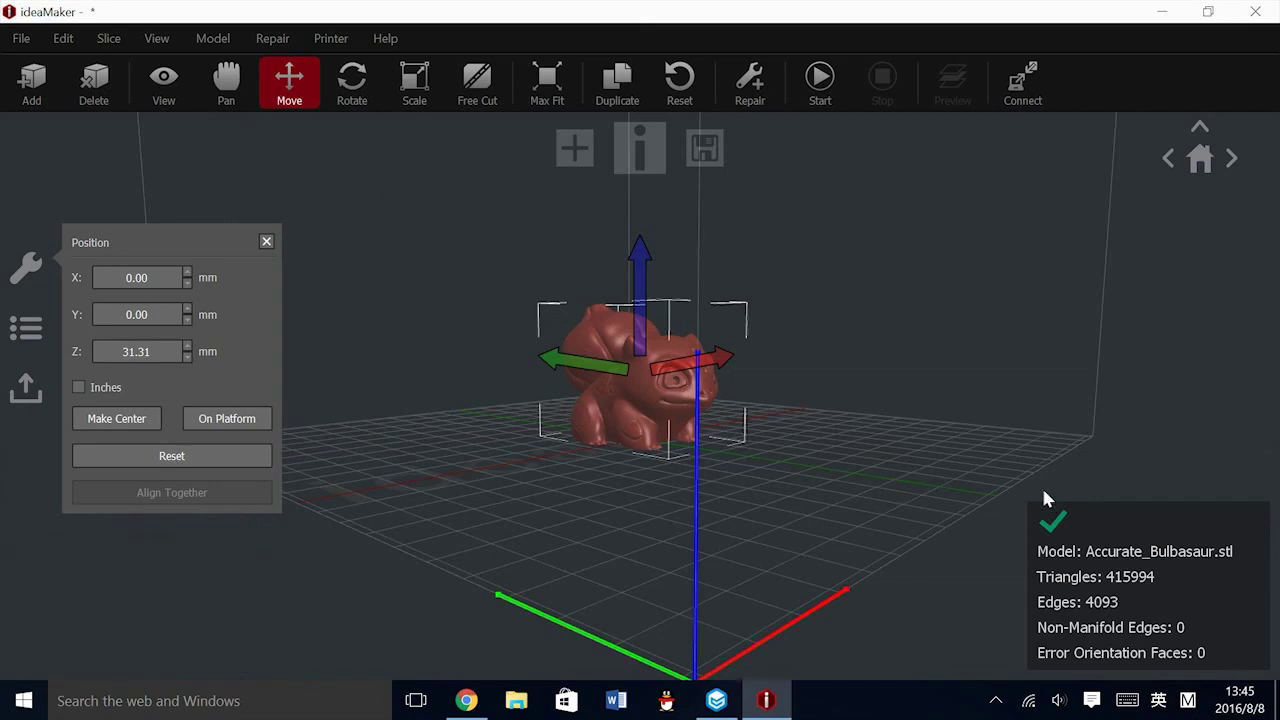
right_drag(993, 392, 642, 437)
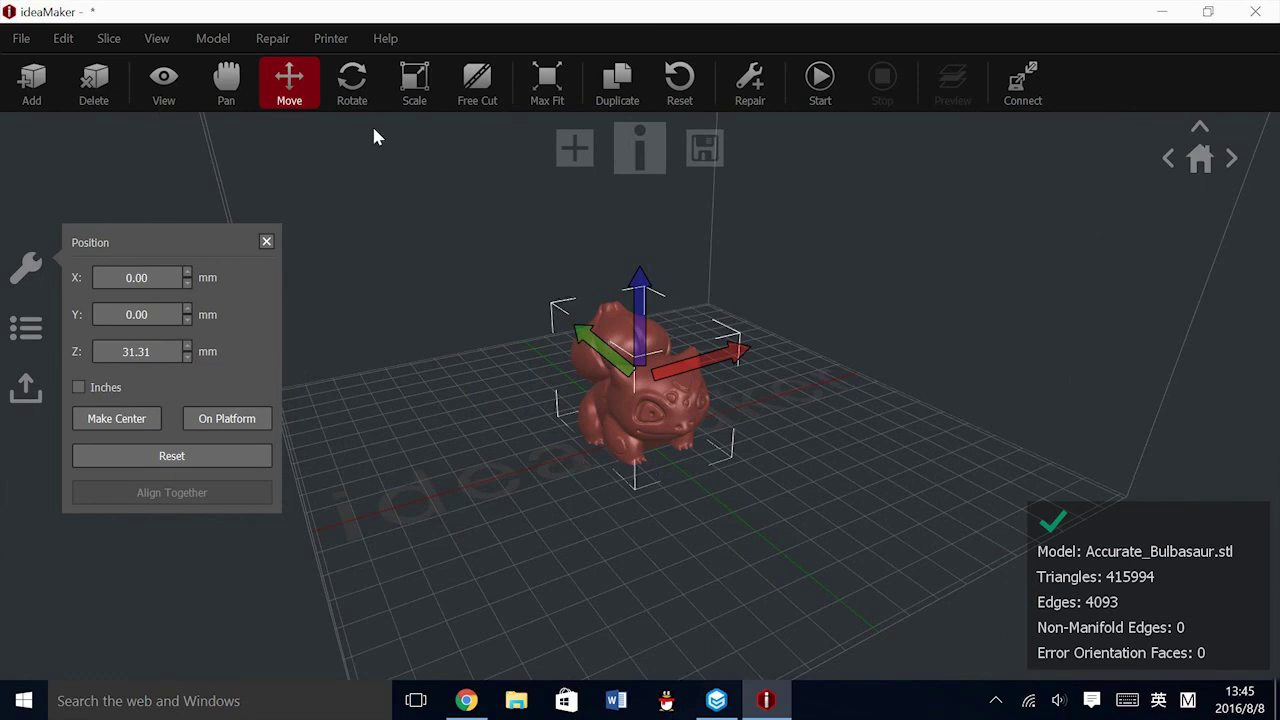
drag(758, 350, 617, 256)
drag(553, 352, 616, 519)
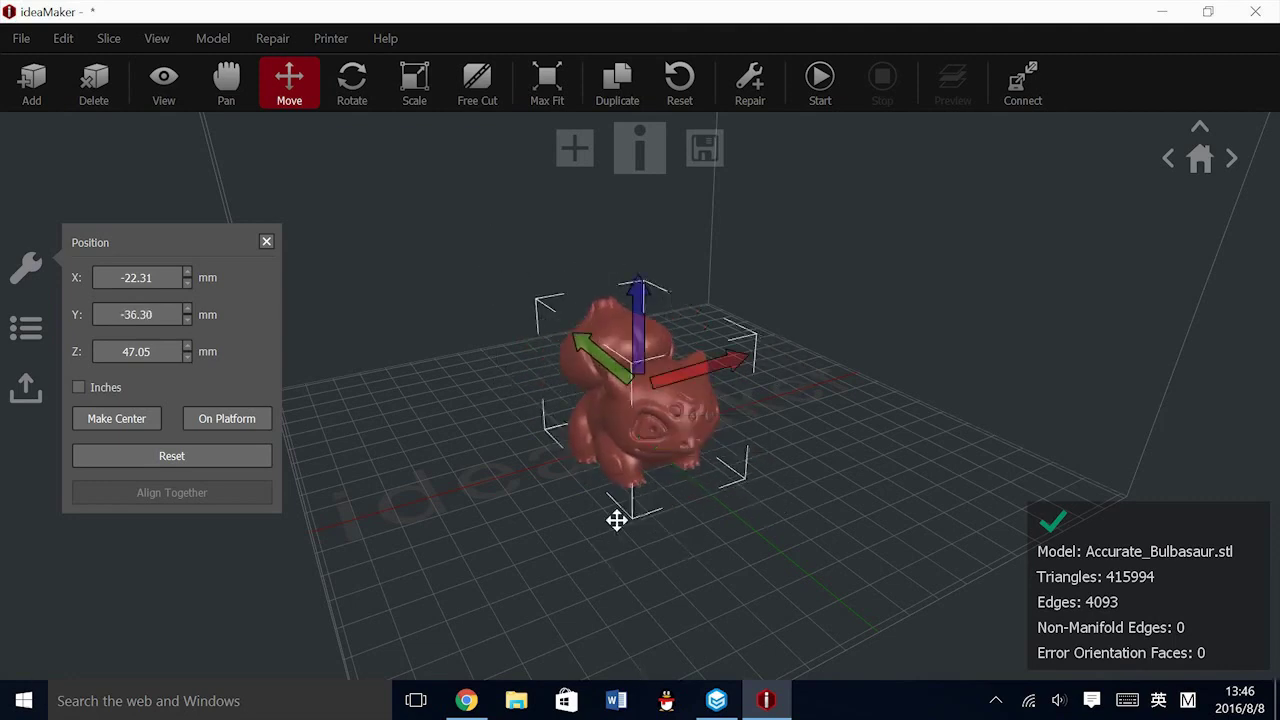
click(238, 428)
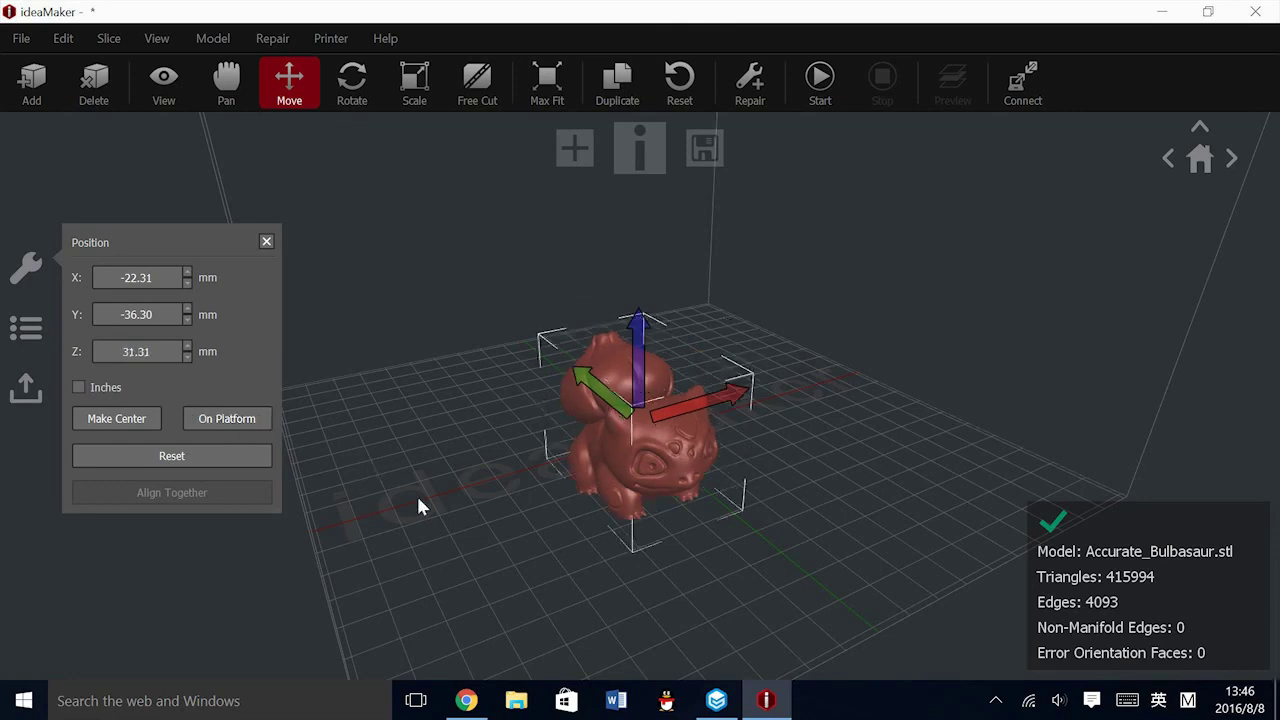
Reset the model's position on the build plate
click(570, 542)
drag(570, 542, 583, 475)
click(632, 420)
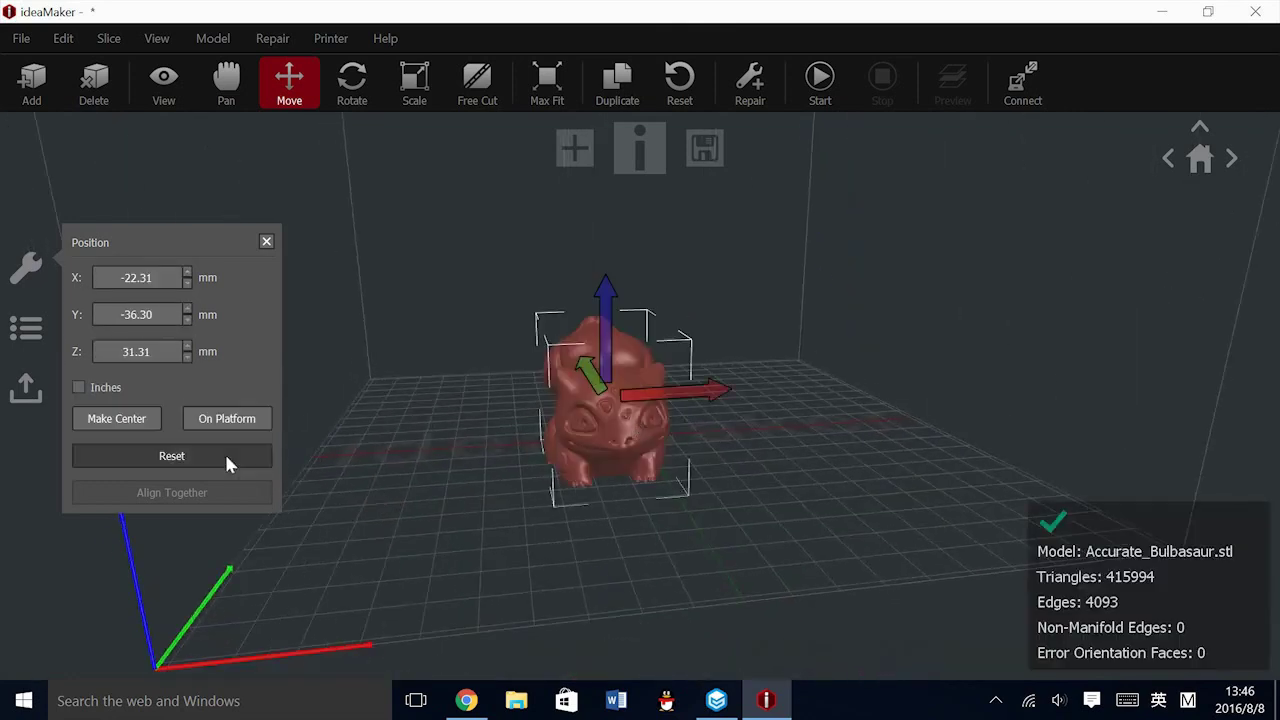
click(224, 451)
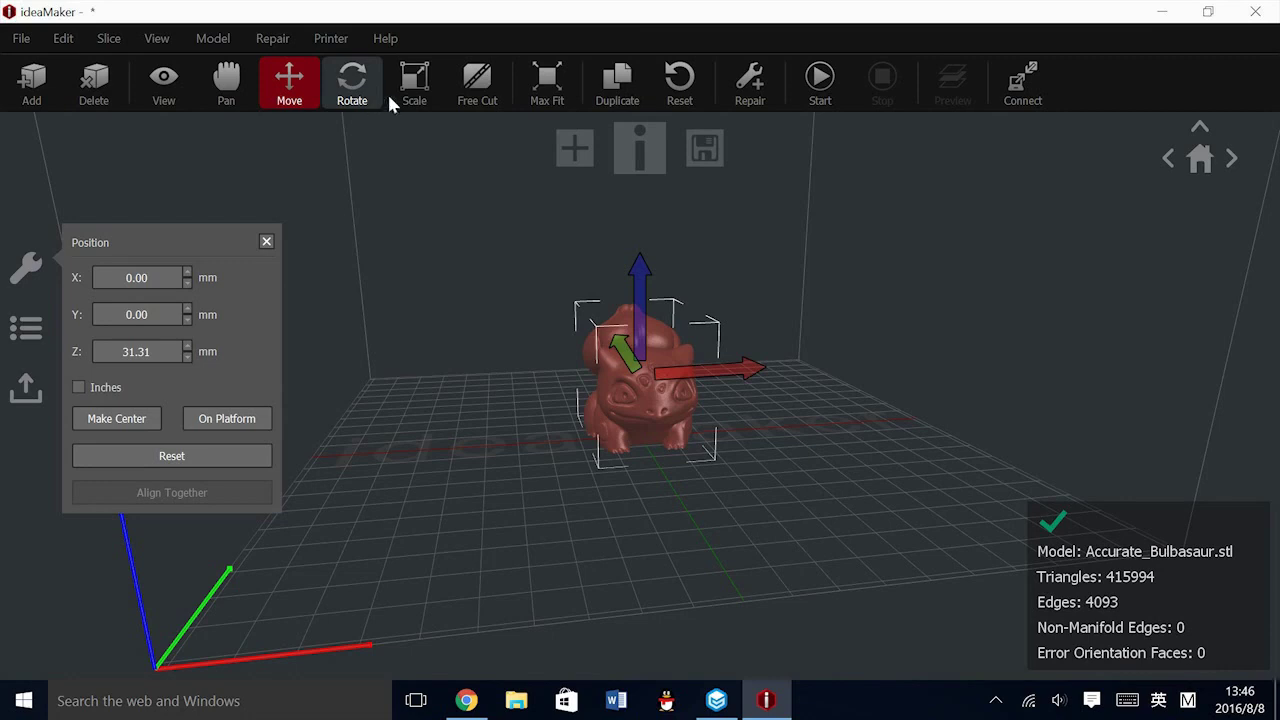
drag(806, 520, 660, 520)
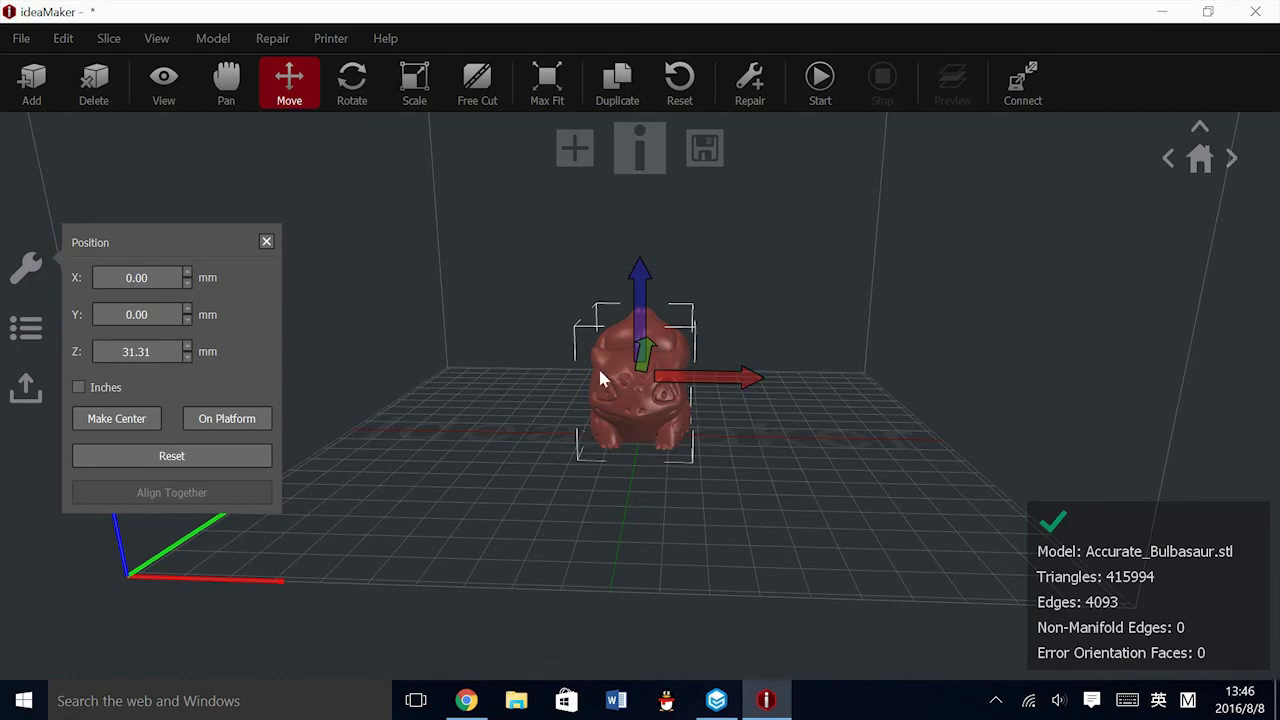
In the printer settings' multiple extruder options, choose PLA 1.75mm - V2 Hot End for the left extruder and accept the settings
click(331, 38)
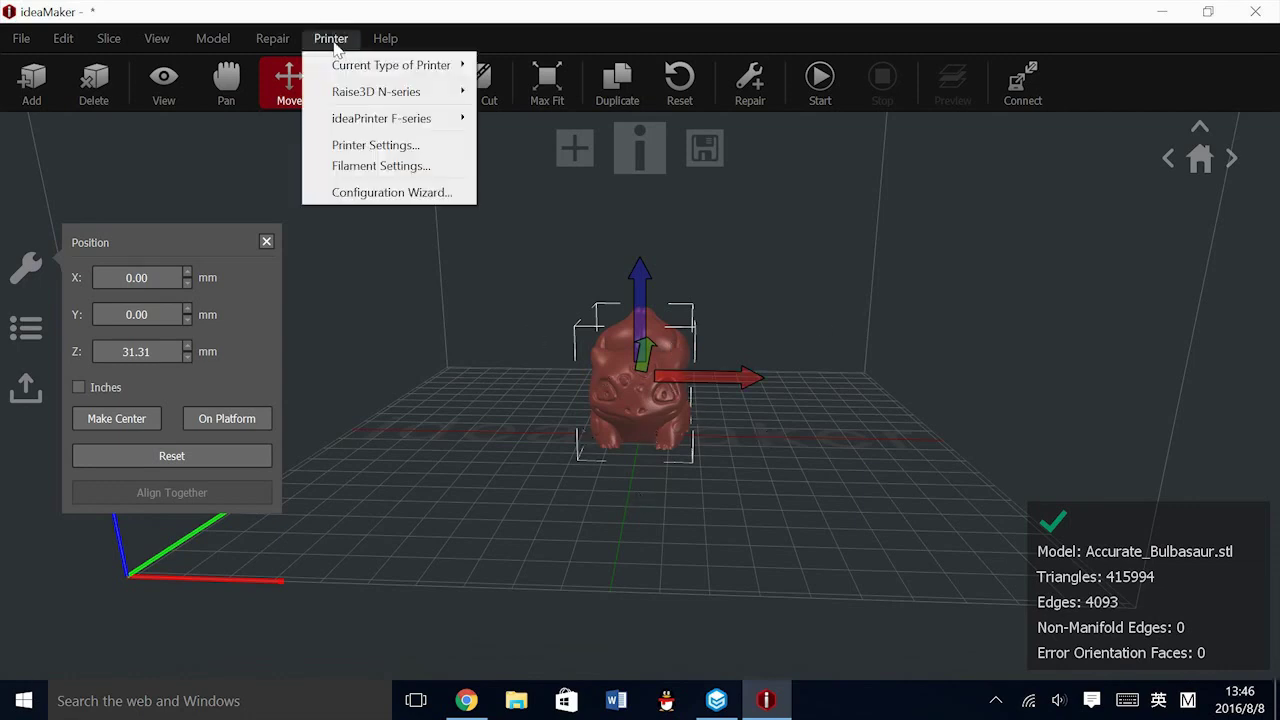
click(376, 145)
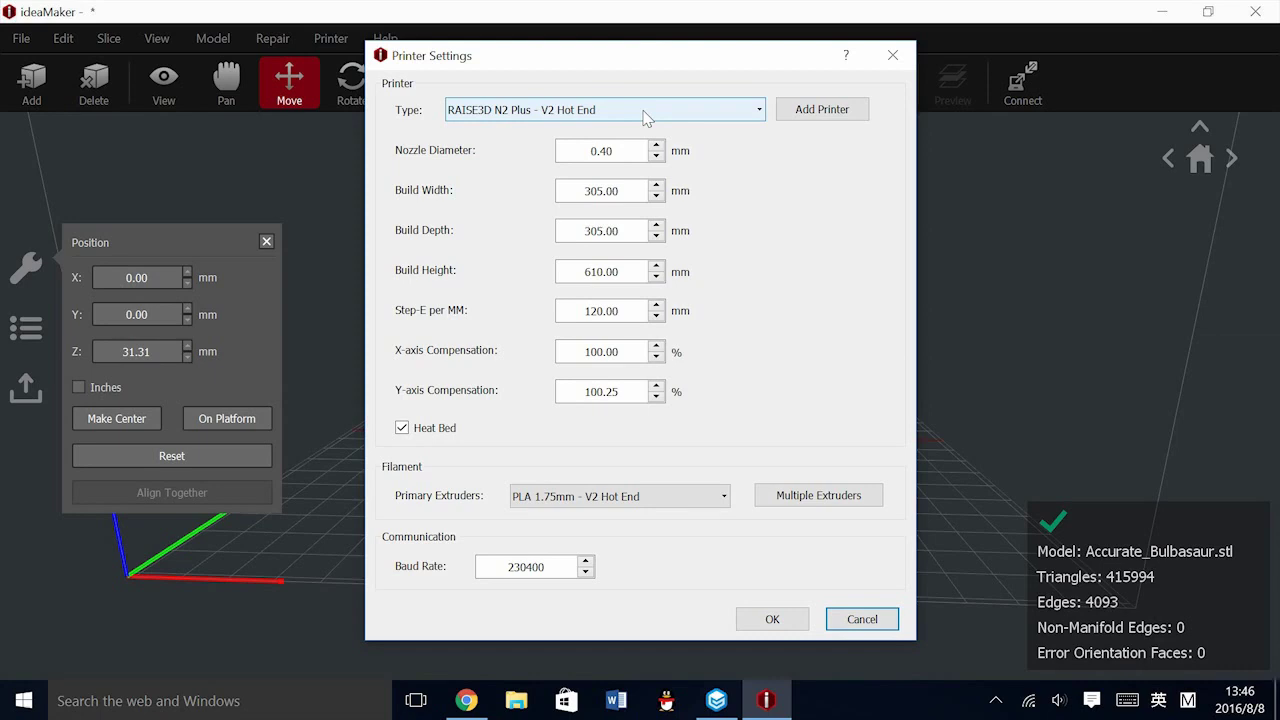
click(588, 391)
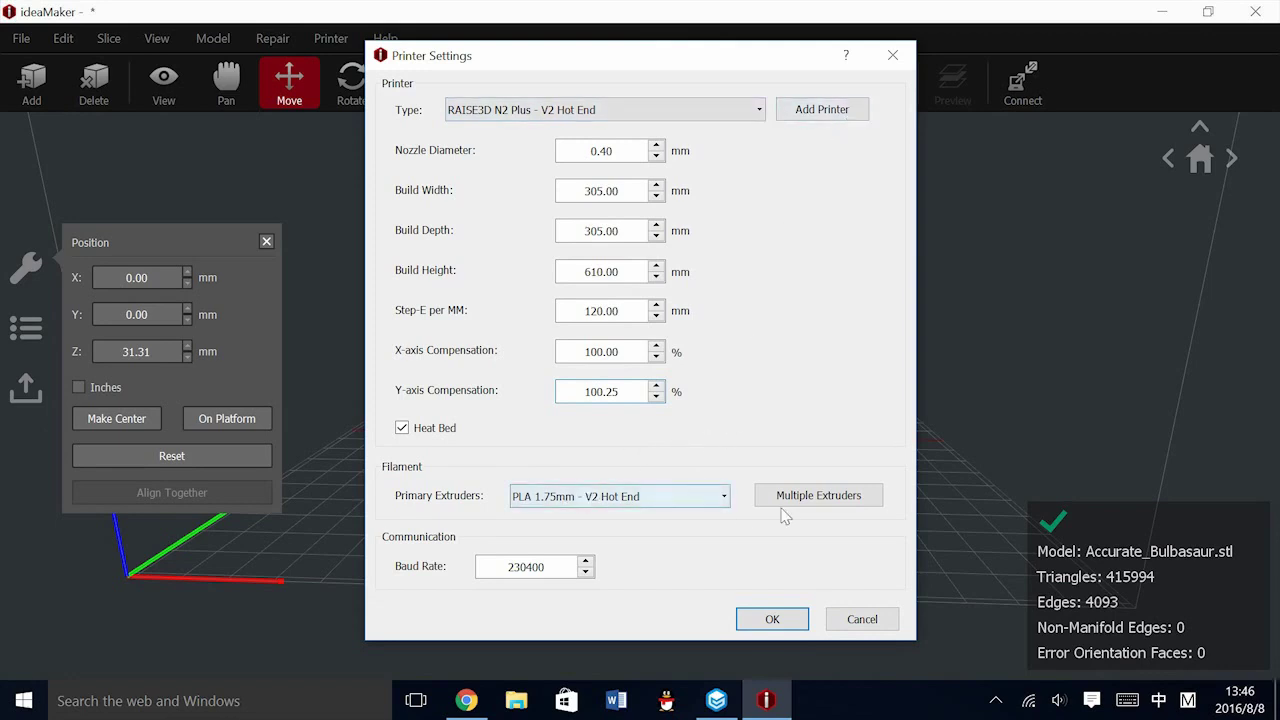
click(818, 497)
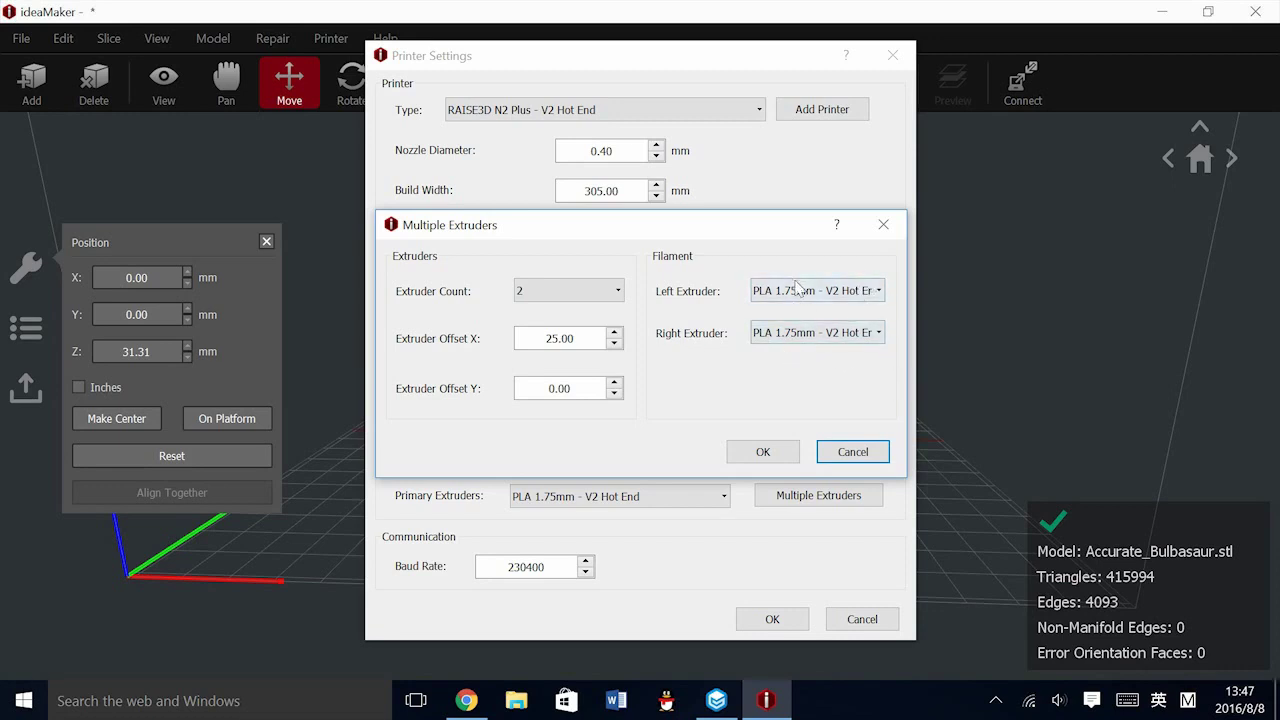
click(852, 293)
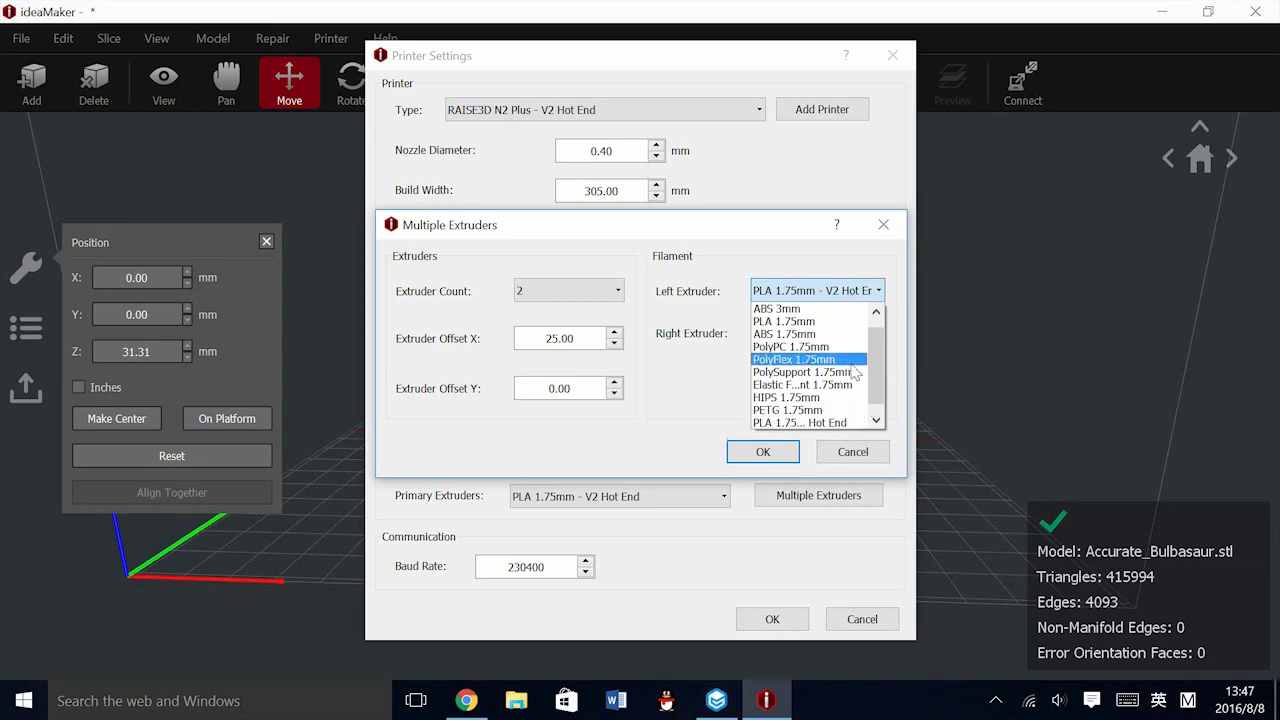
drag(878, 352, 873, 391)
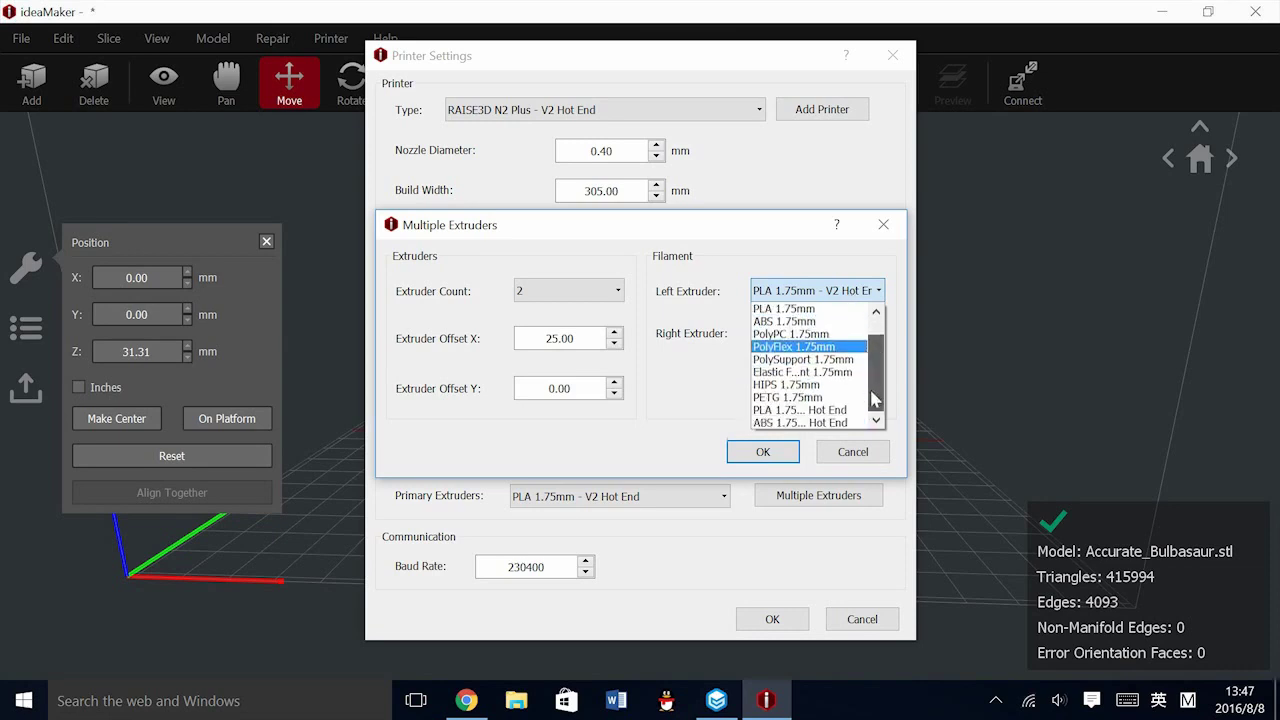
click(817, 413)
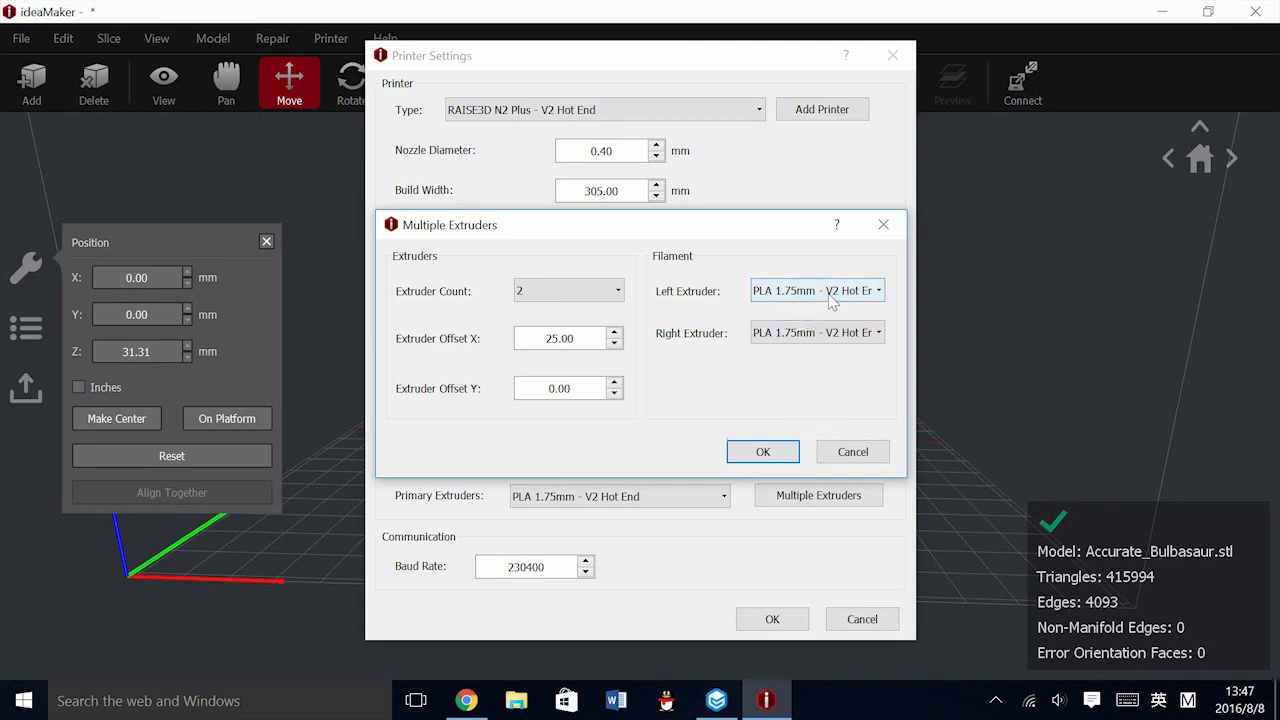
click(757, 448)
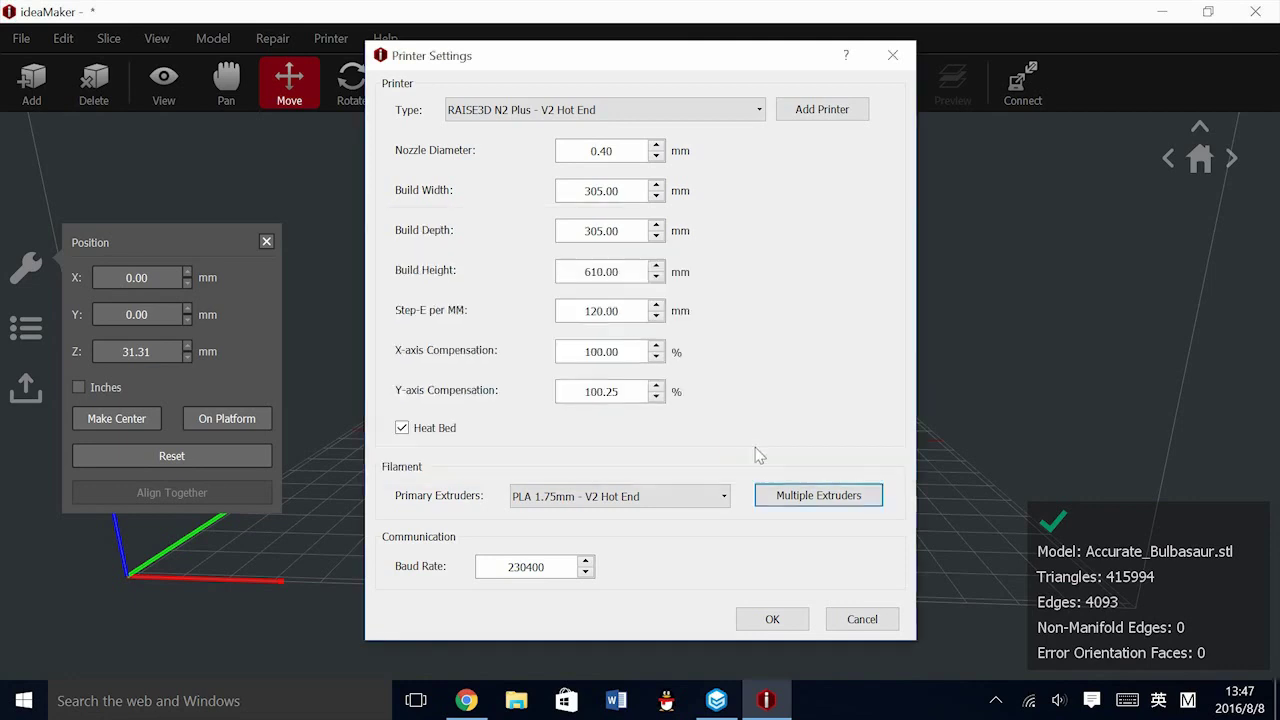
click(800, 620)
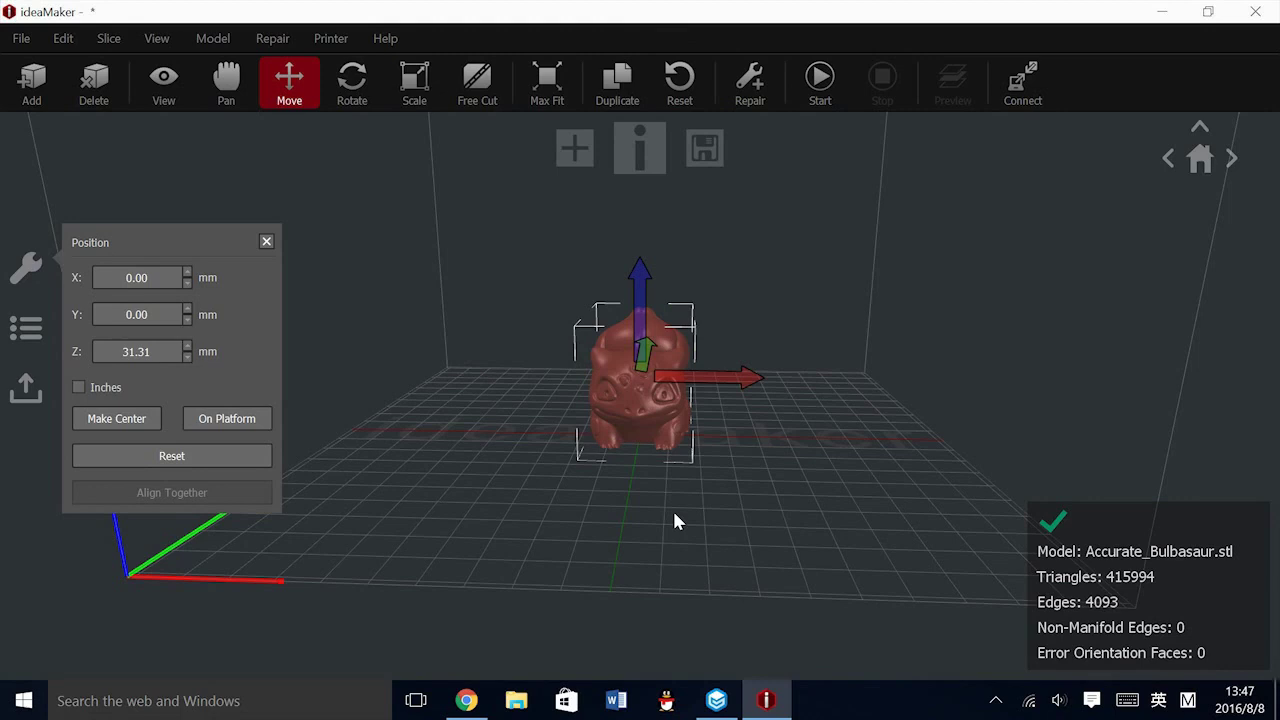
Start slicing the model and open the Standard - N2 Plus - PLA template for editing
scroll(674, 514, down, 1)
right_drag(674, 514, 685, 425)
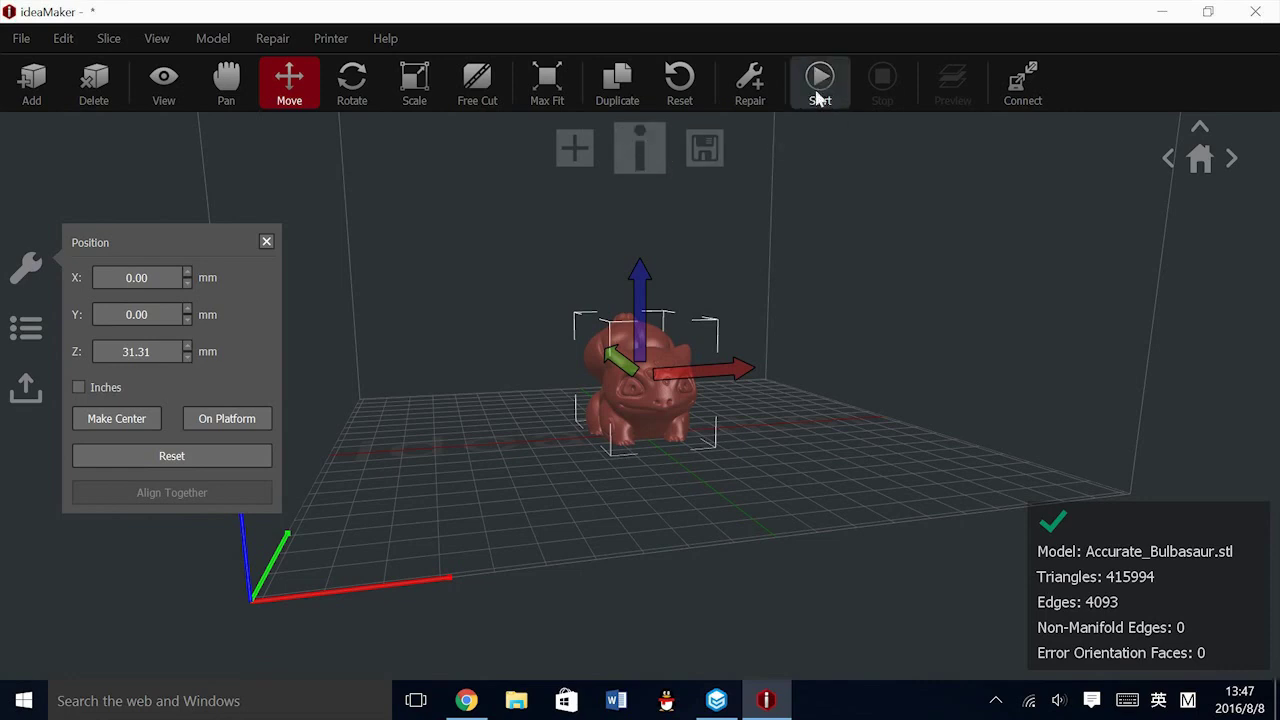
click(649, 148)
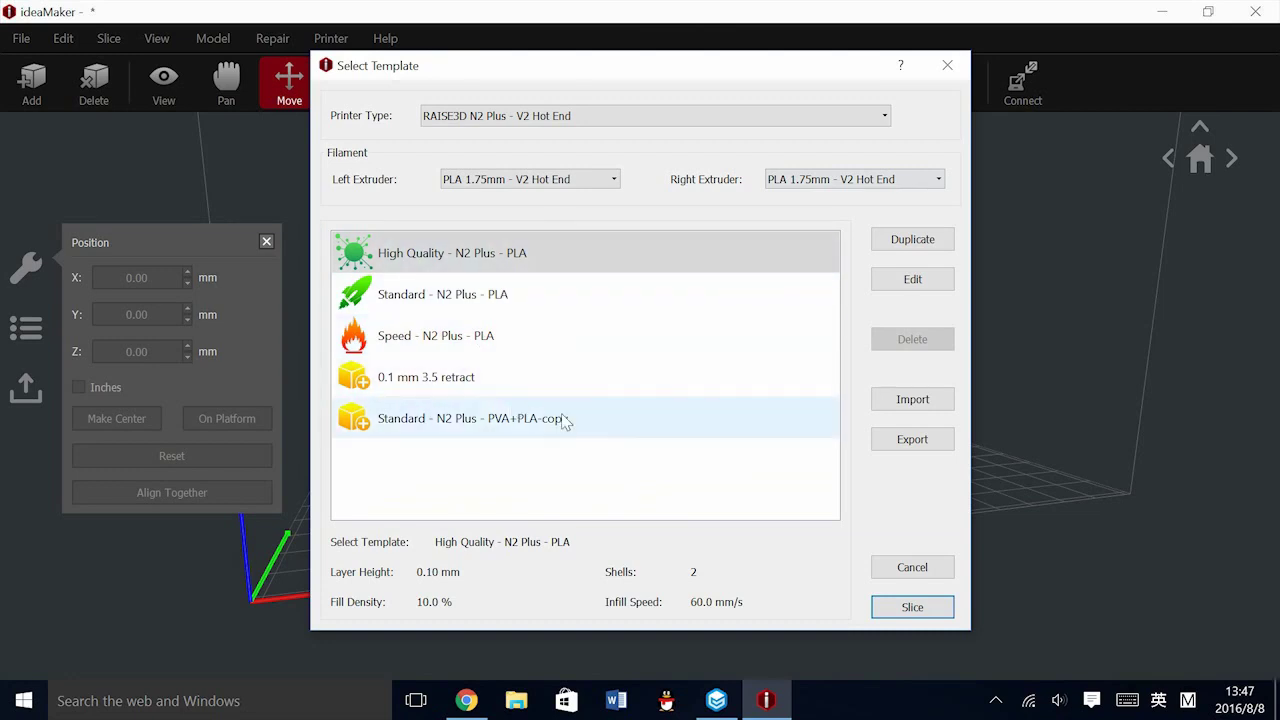
click(472, 298)
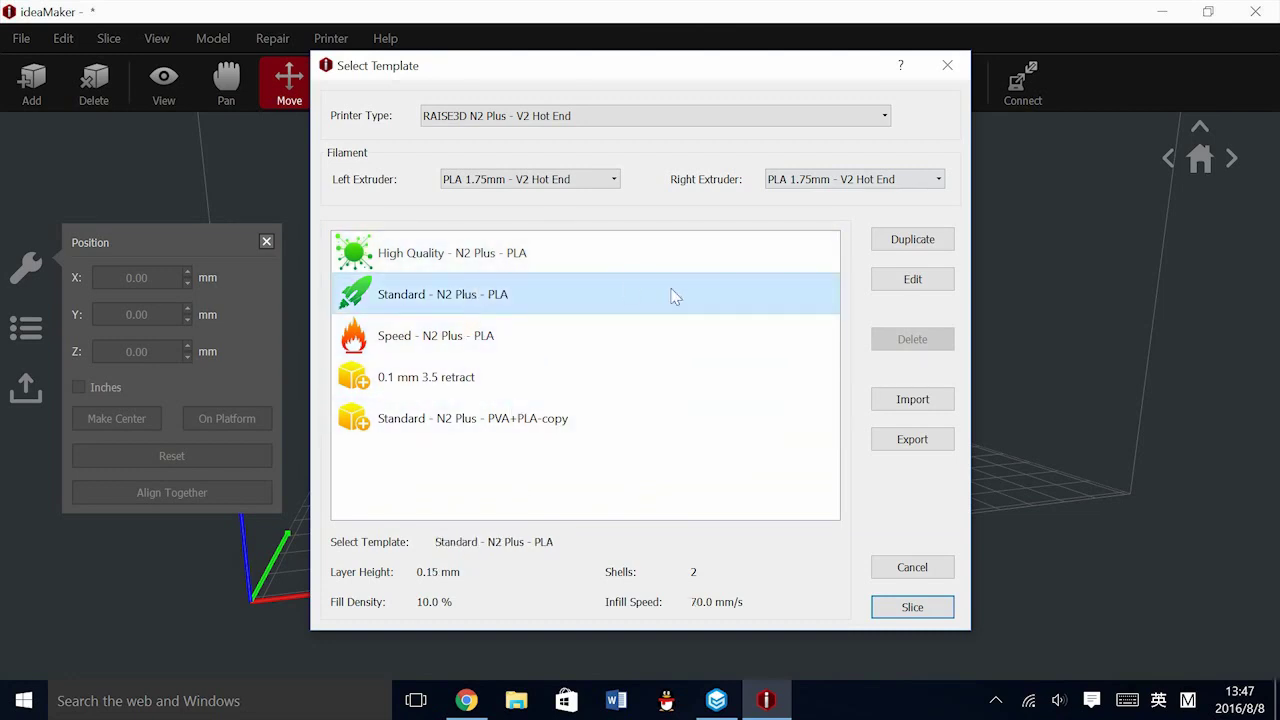
click(912, 280)
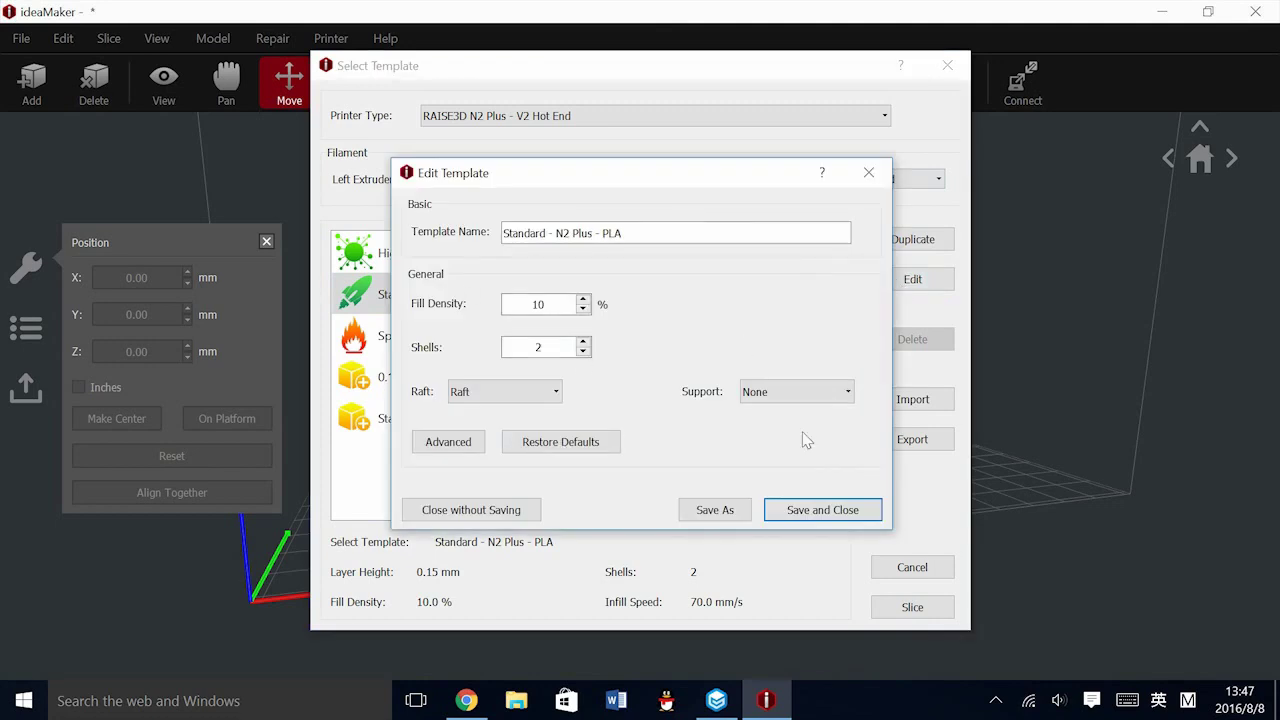
Switch the template's raft type to Brim and back to Raft, and view the available support options
click(490, 395)
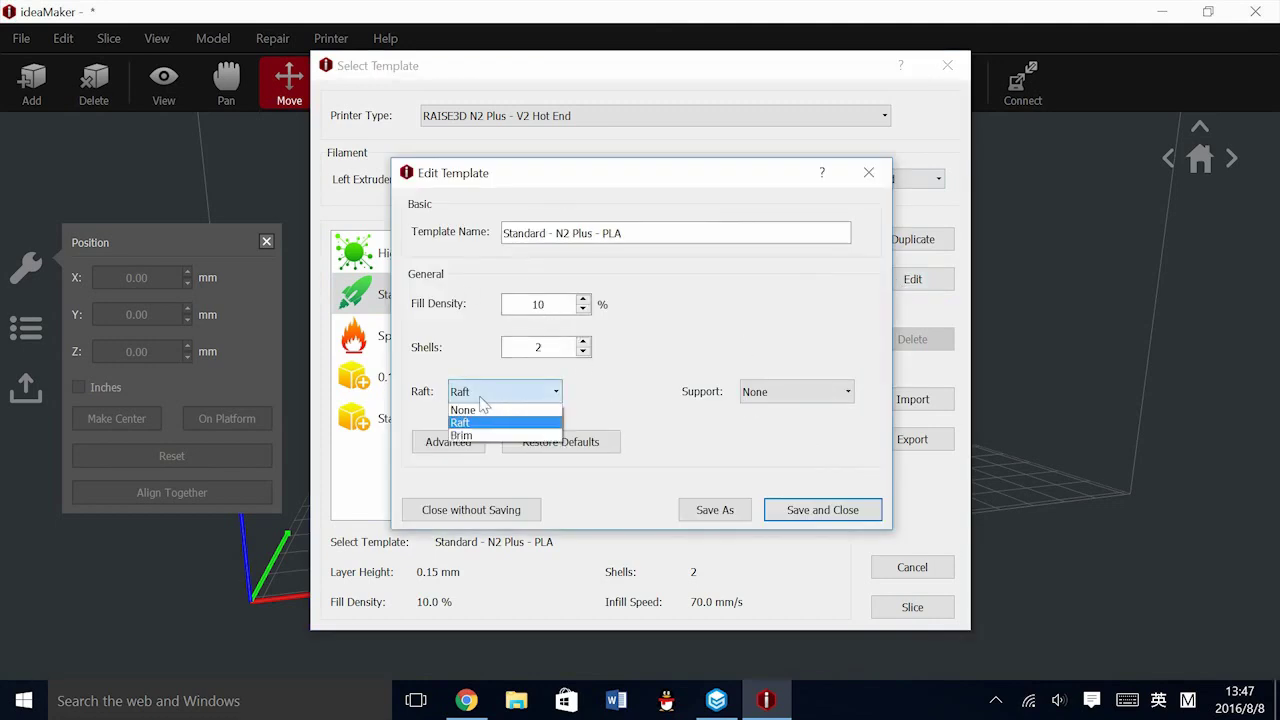
click(475, 423)
click(490, 395)
click(484, 433)
click(497, 396)
click(520, 421)
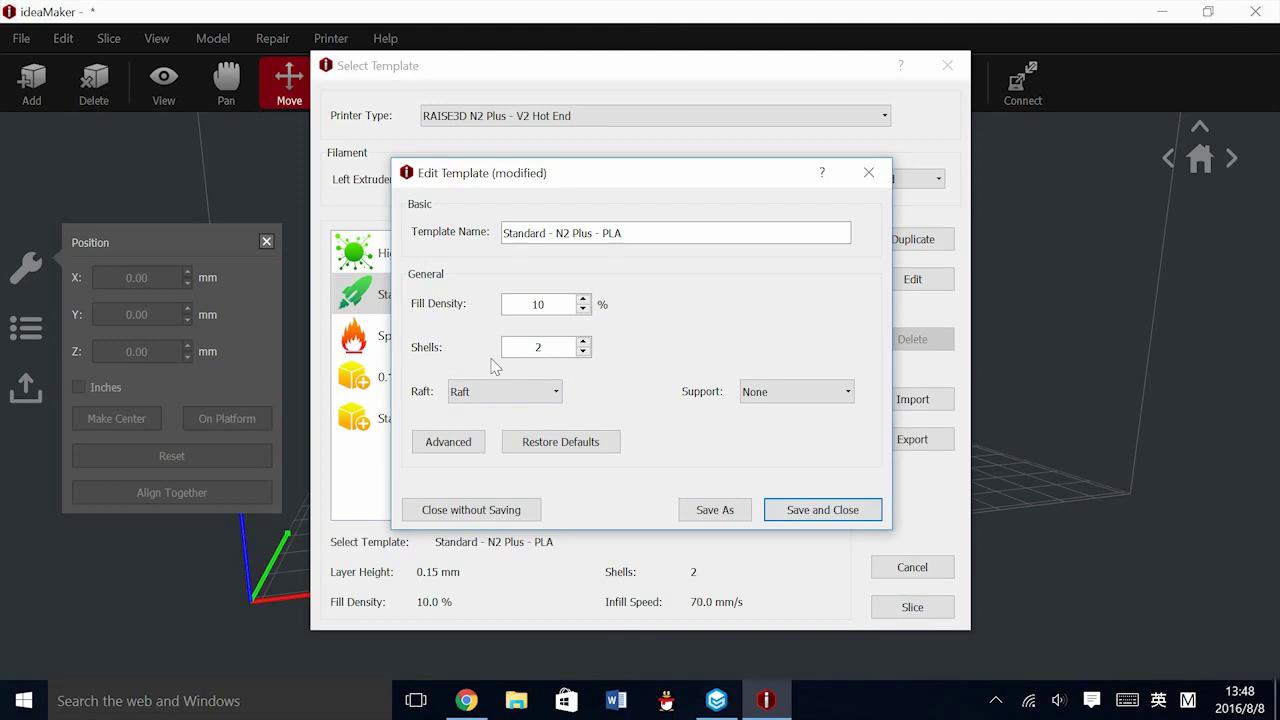
click(772, 395)
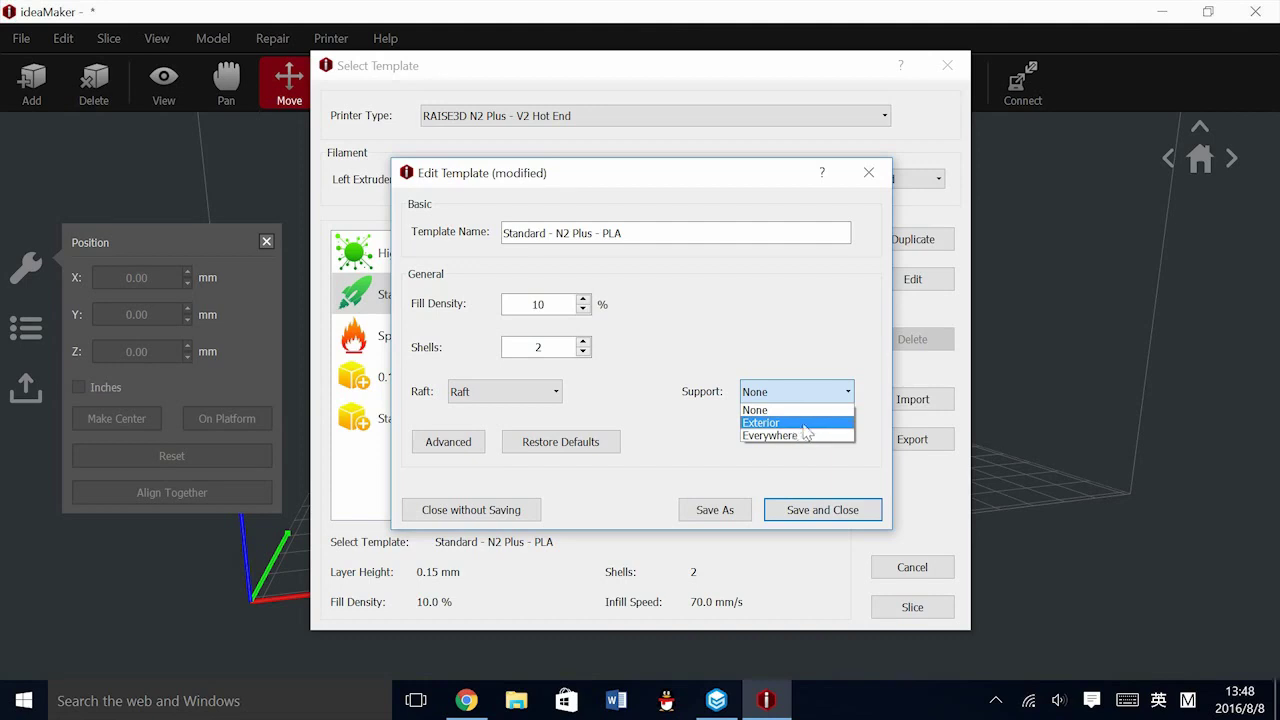
key(Escape)
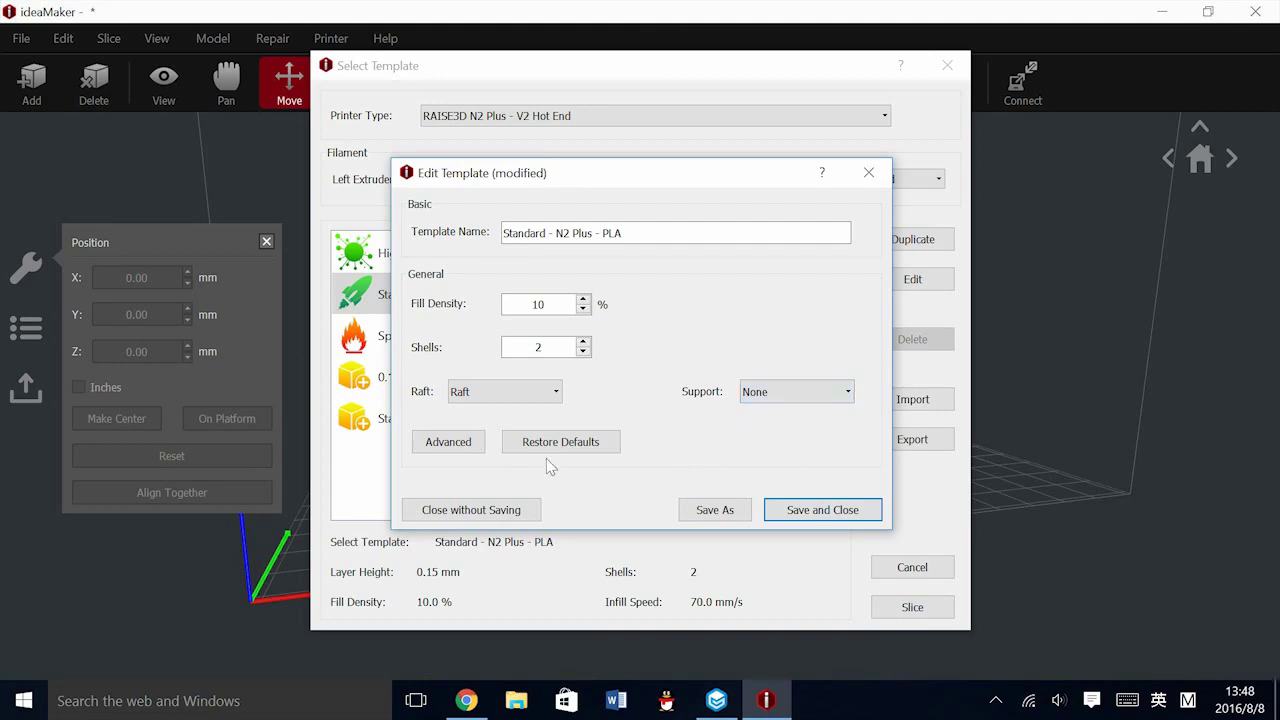
Review the template's advanced layer, infill, support and raft, and cooling and temperature settings, and accept them
click(448, 441)
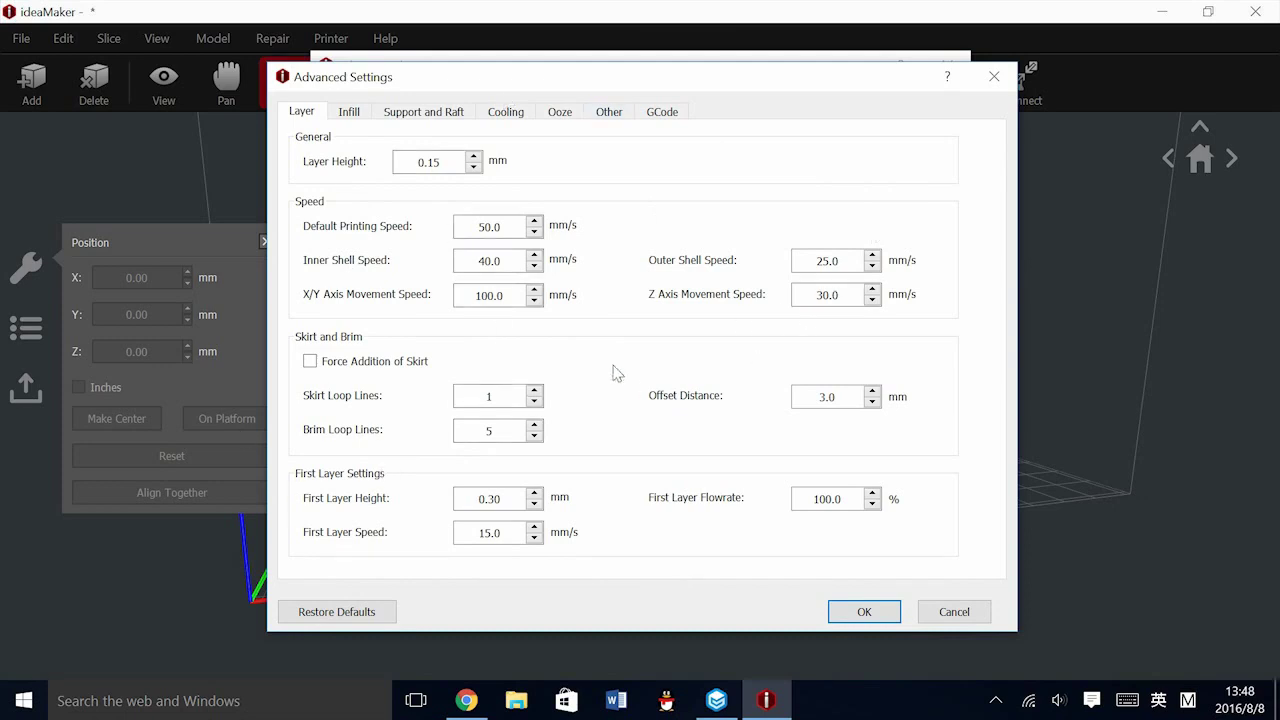
click(356, 116)
click(399, 116)
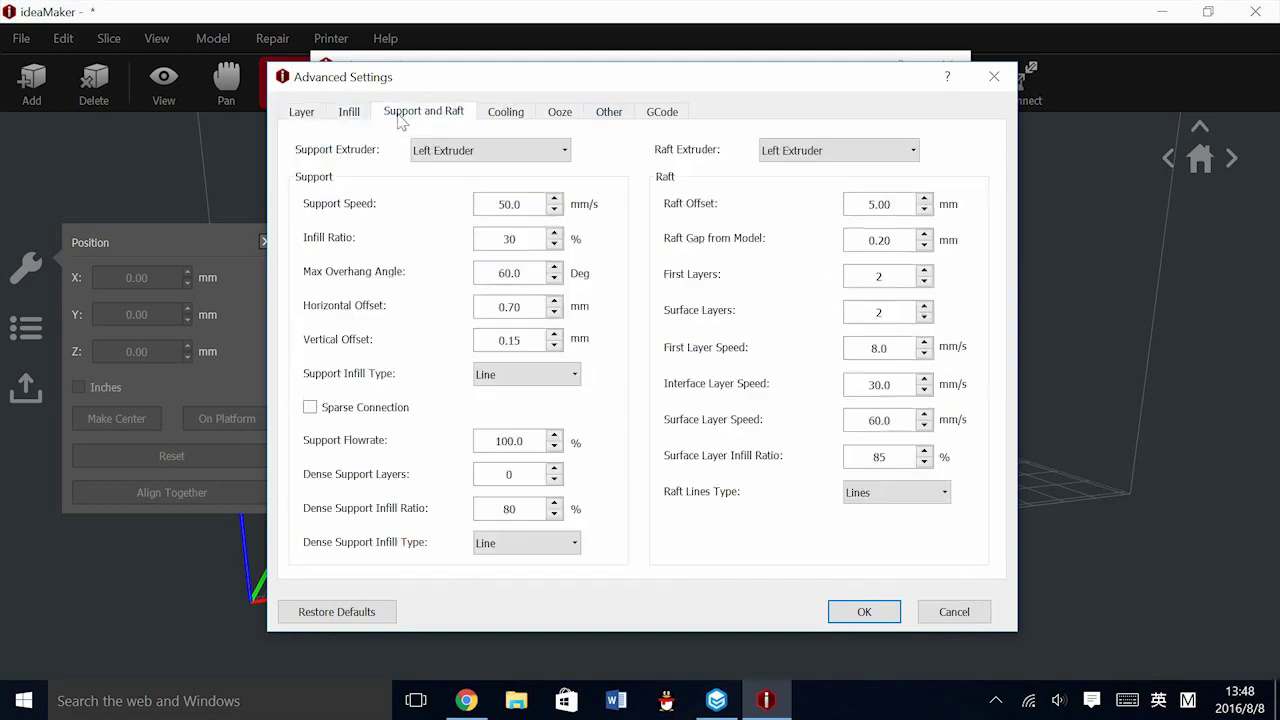
click(501, 115)
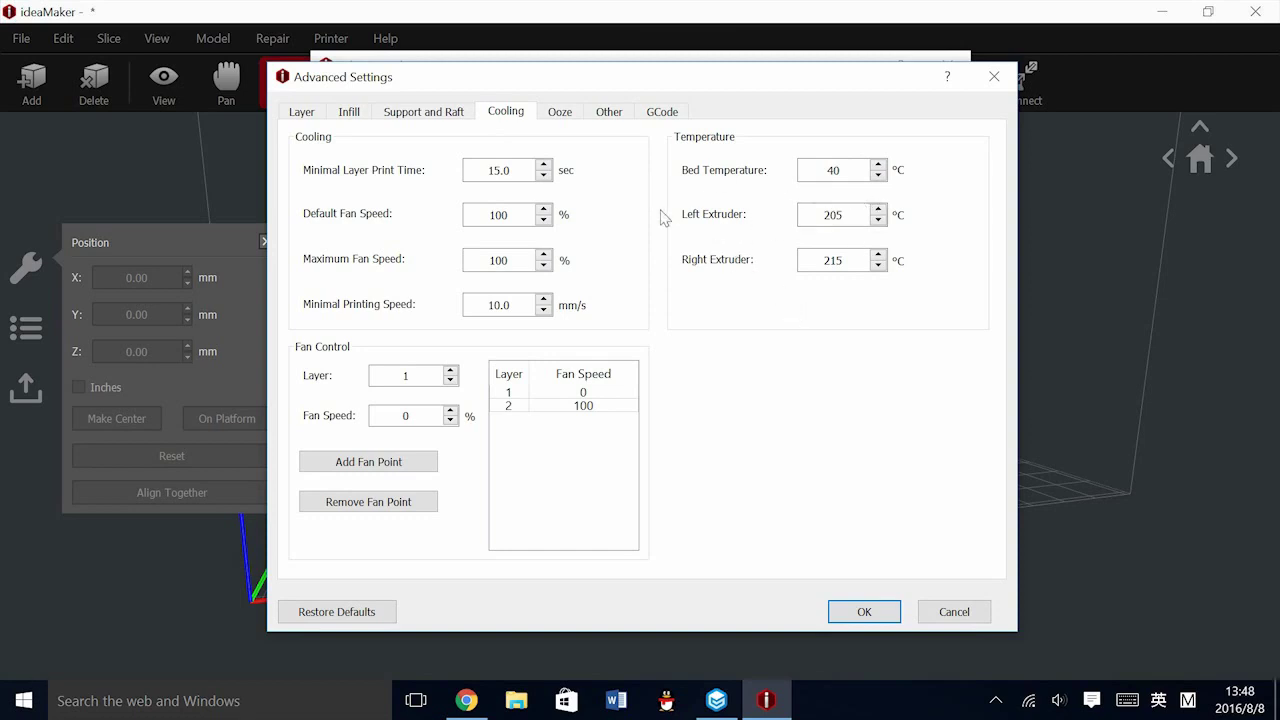
drag(848, 260, 816, 260)
click(884, 617)
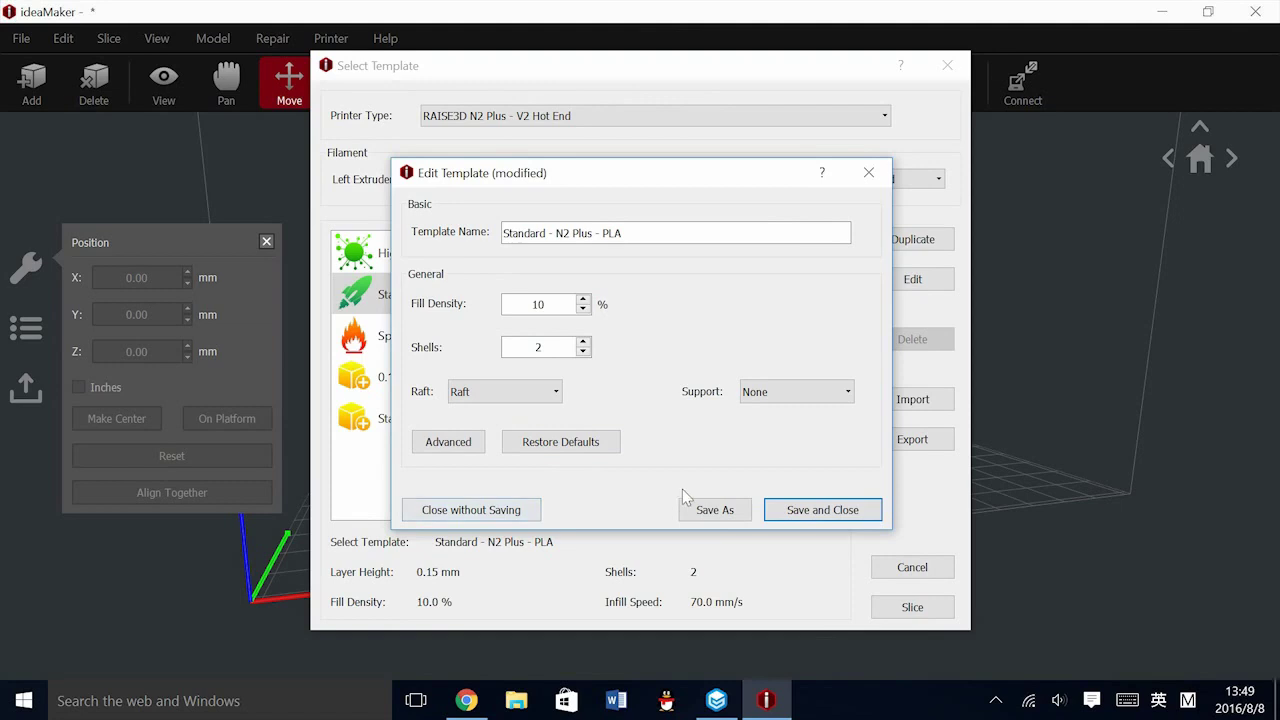
Save the edited template and slice the model with Standard - N2 Plus - PLA
click(789, 513)
click(375, 303)
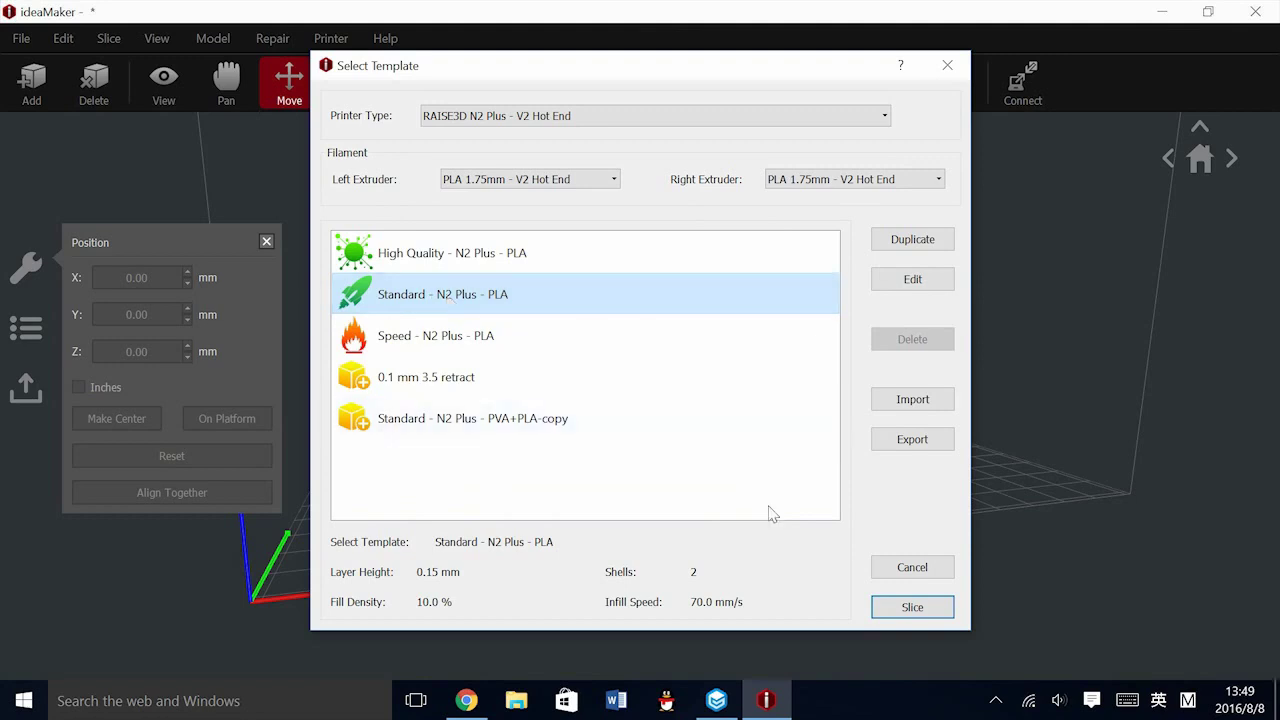
click(905, 615)
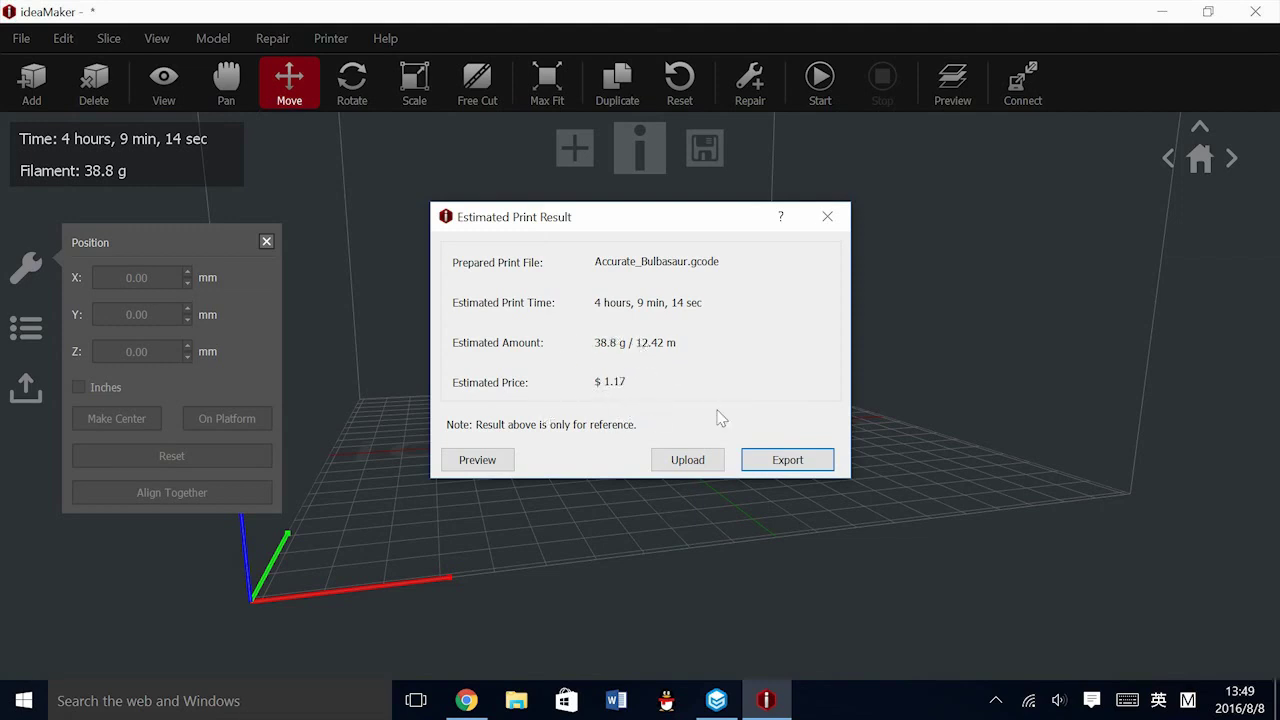
Preview the sliced Bulbasaur from the side, lower the displayed layers and restore the full model, and close the preview
click(480, 462)
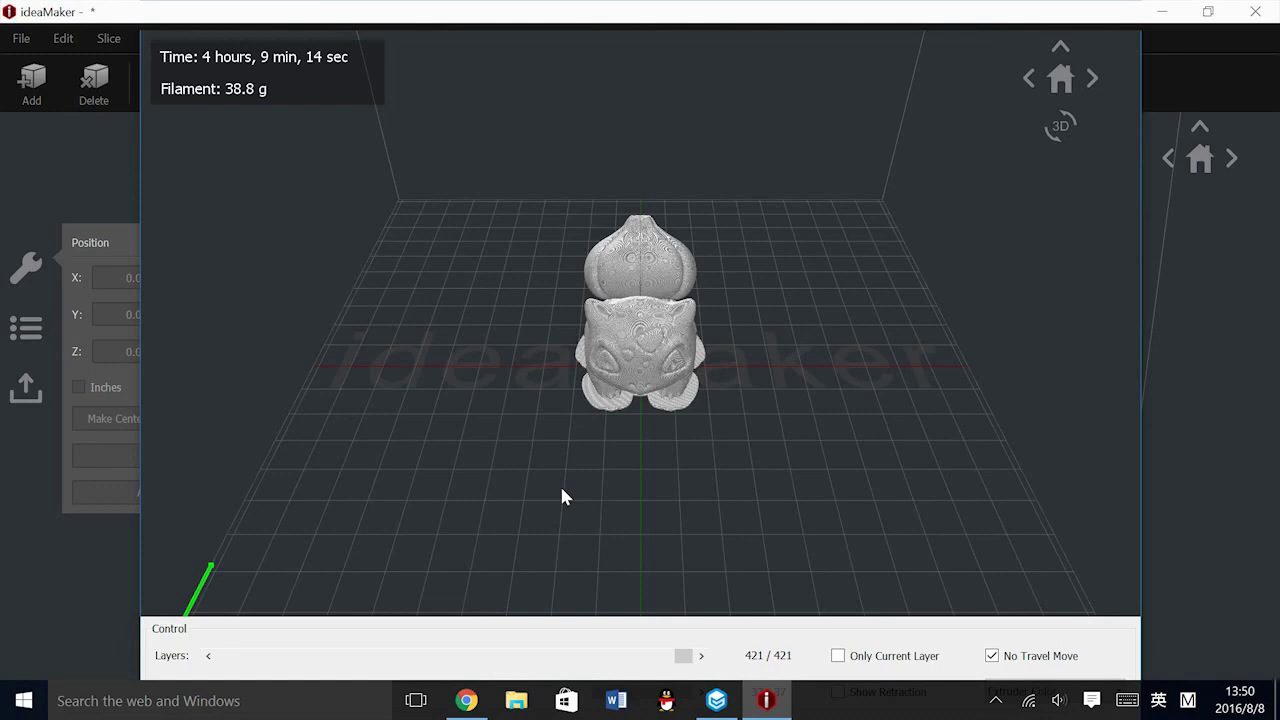
scroll(705, 421, up, 3)
drag(835, 482, 750, 470)
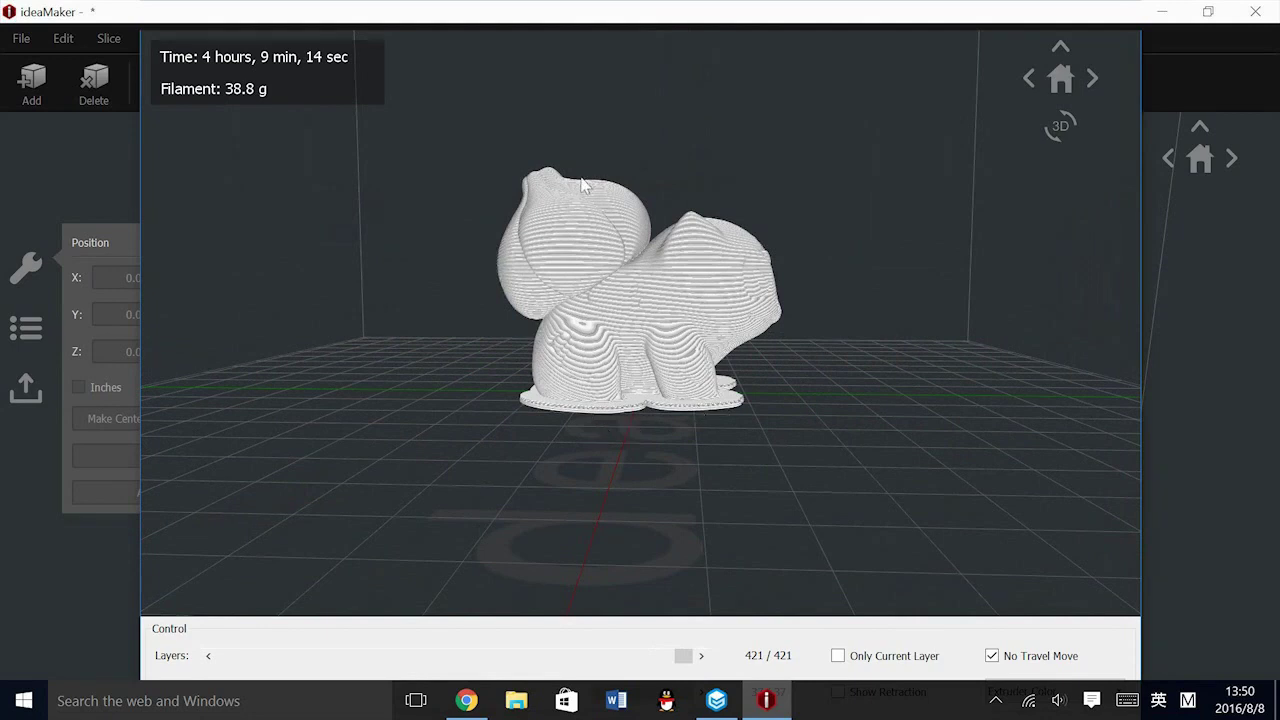
drag(684, 656, 298, 656)
drag(445, 190, 473, 424)
drag(283, 661, 686, 591)
drag(898, 449, 1022, 63)
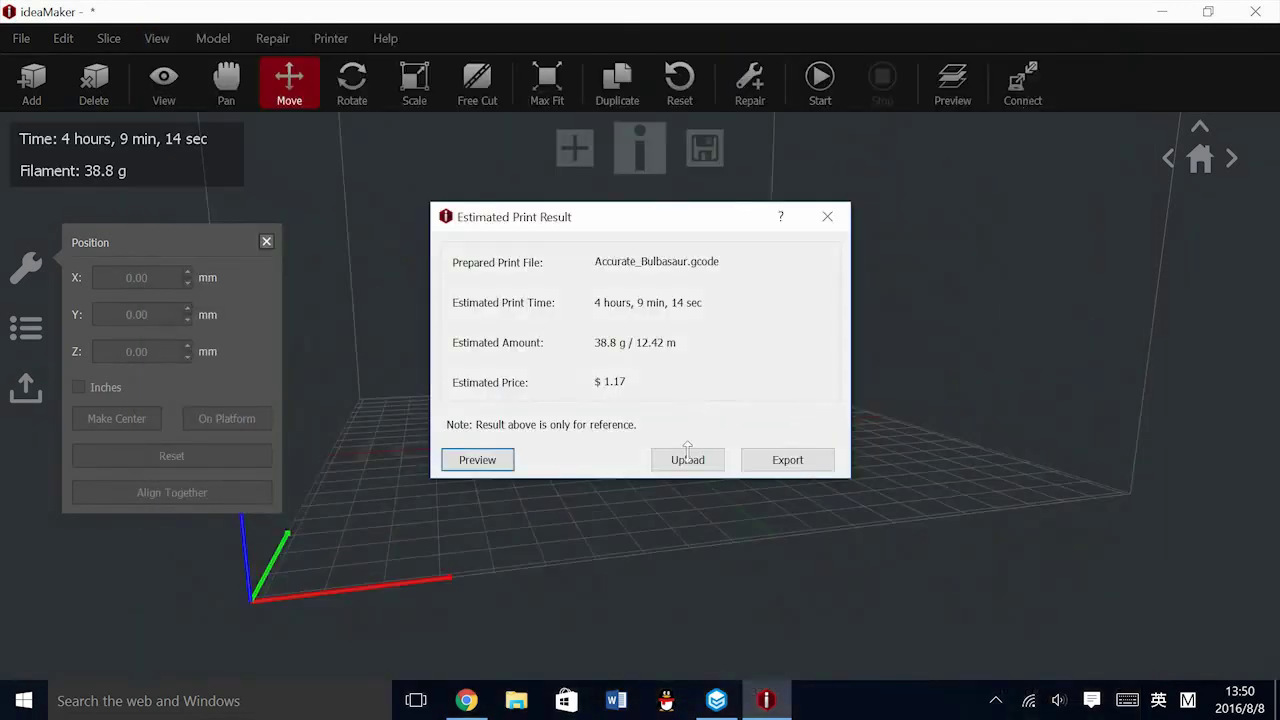
Upload Accurate_Bulbasaur.gcode to the Raise3D N2Plus printer named I am N2
click(688, 460)
click(590, 329)
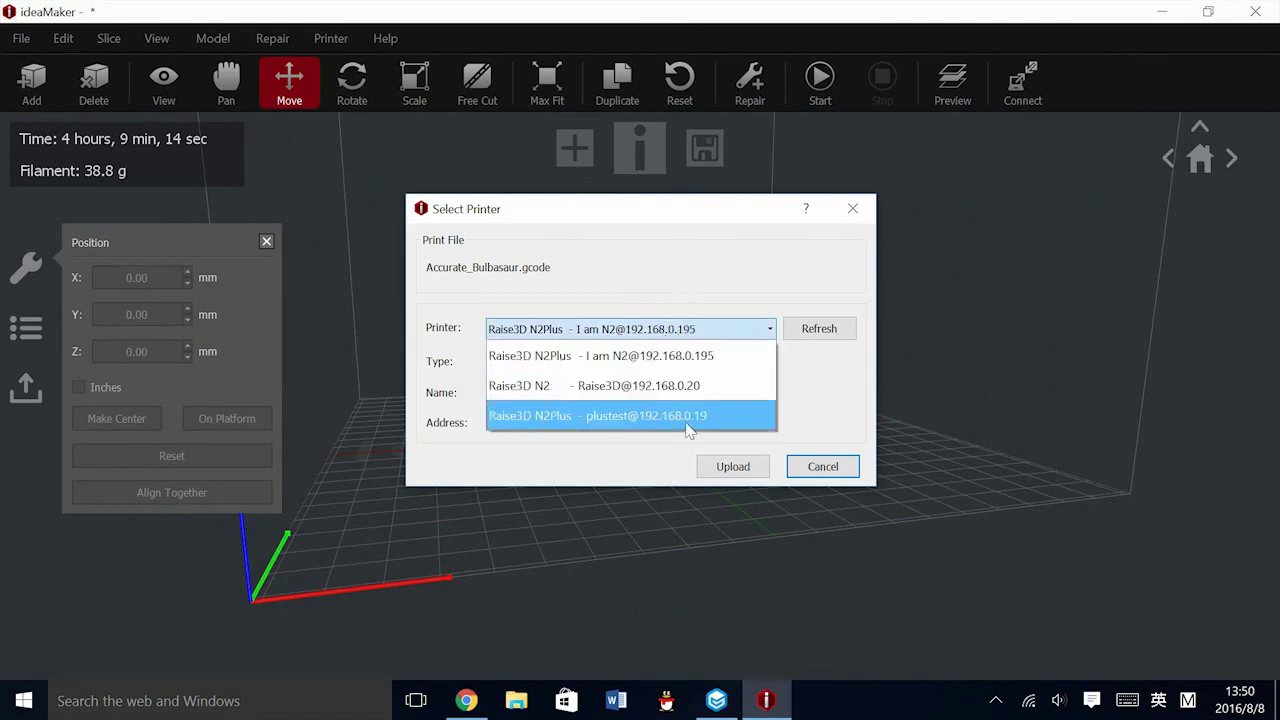
click(686, 360)
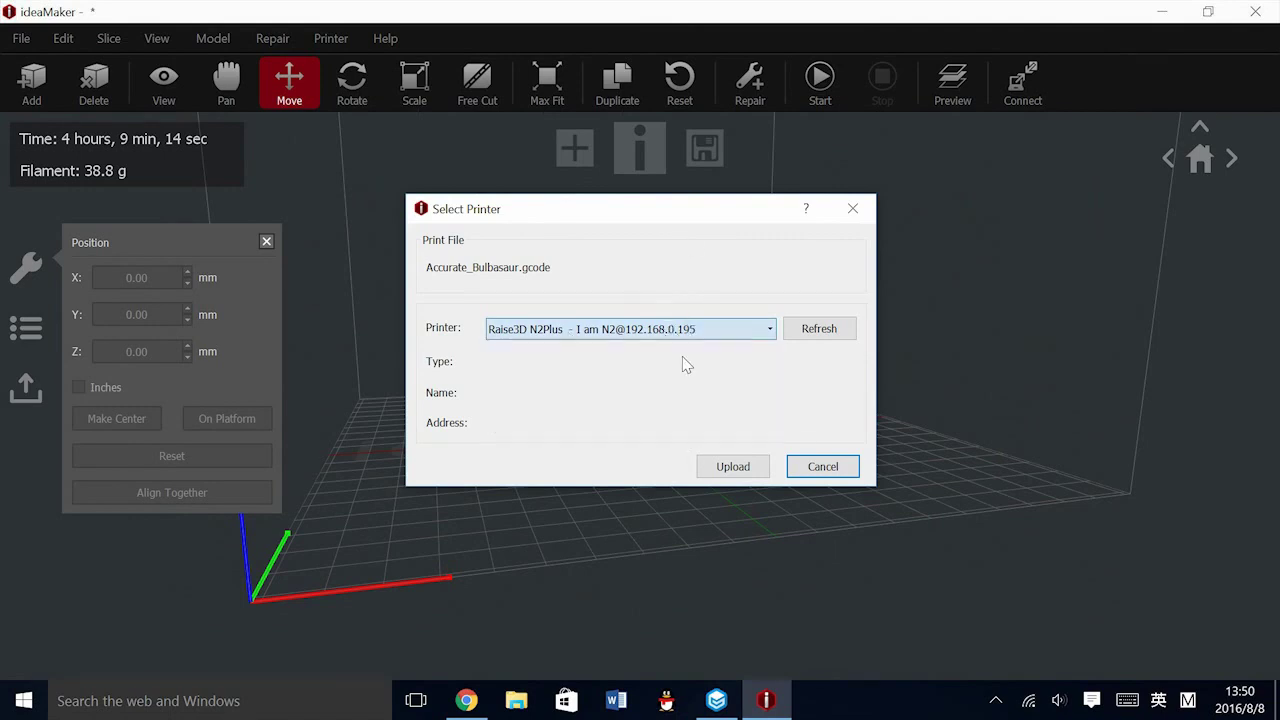
click(732, 470)
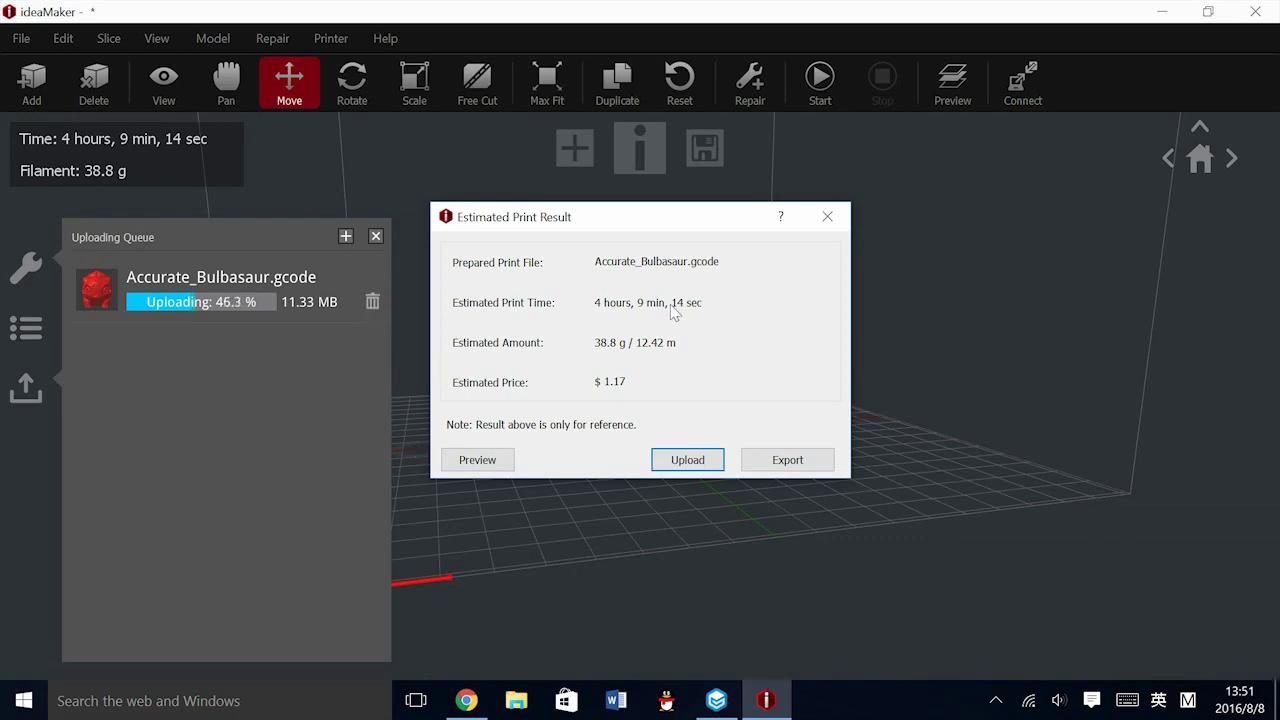
Dismiss the print estimate, remove Accurate_Bulbasaur.gcode from the uploading queue, and close the queue
click(827, 216)
click(373, 302)
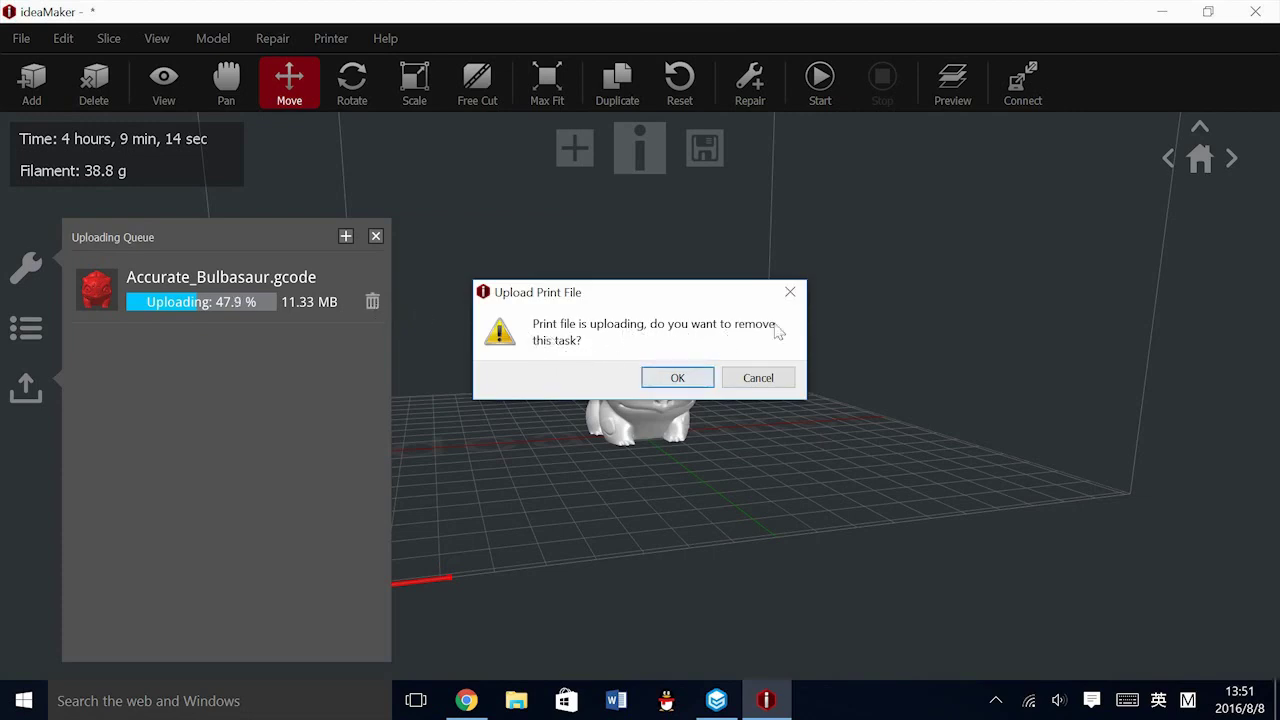
click(678, 380)
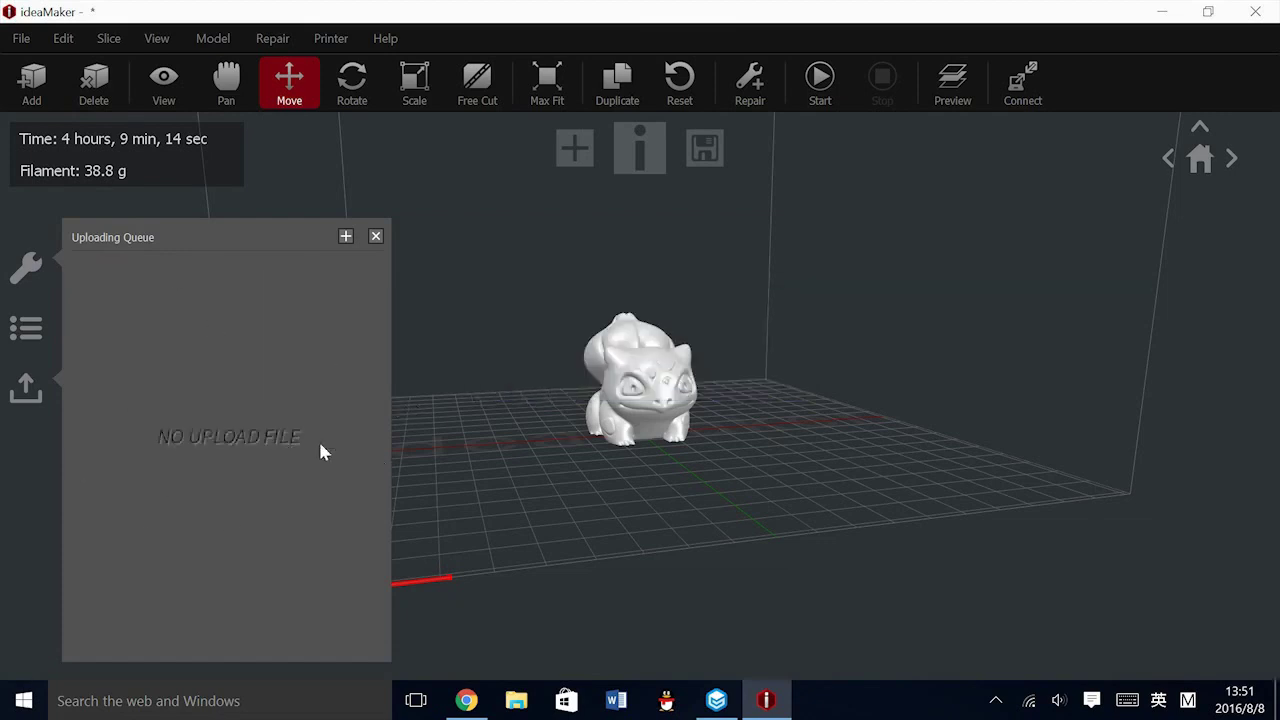
click(374, 237)
Start slicing the selected Bulbasaur model again and set the Standard - N2 Plus - PLA template's support to Everywhere
scroll(584, 485, up, 2)
drag(882, 503, 435, 486)
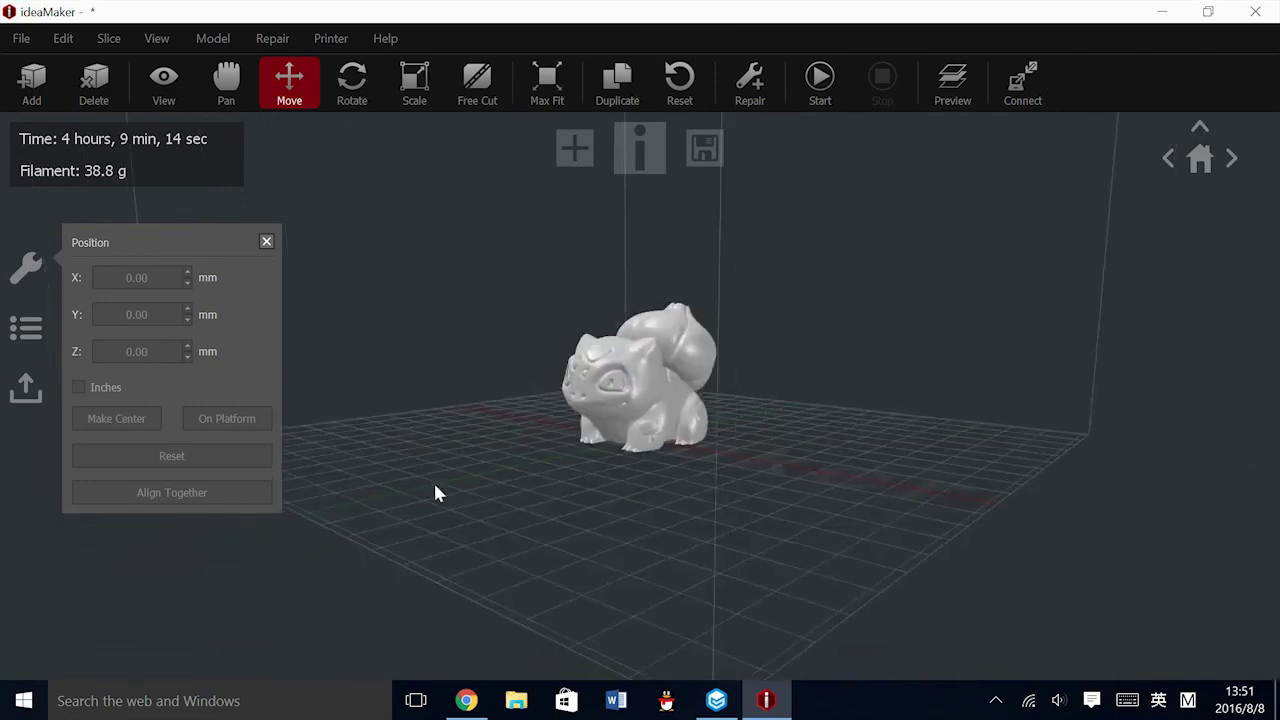
click(631, 393)
mouse_move(620, 514)
mouse_down()
mouse_move(654, 500)
mouse_move(889, 531)
mouse_move(858, 490)
mouse_move(892, 462)
mouse_move(625, 530)
mouse_up()
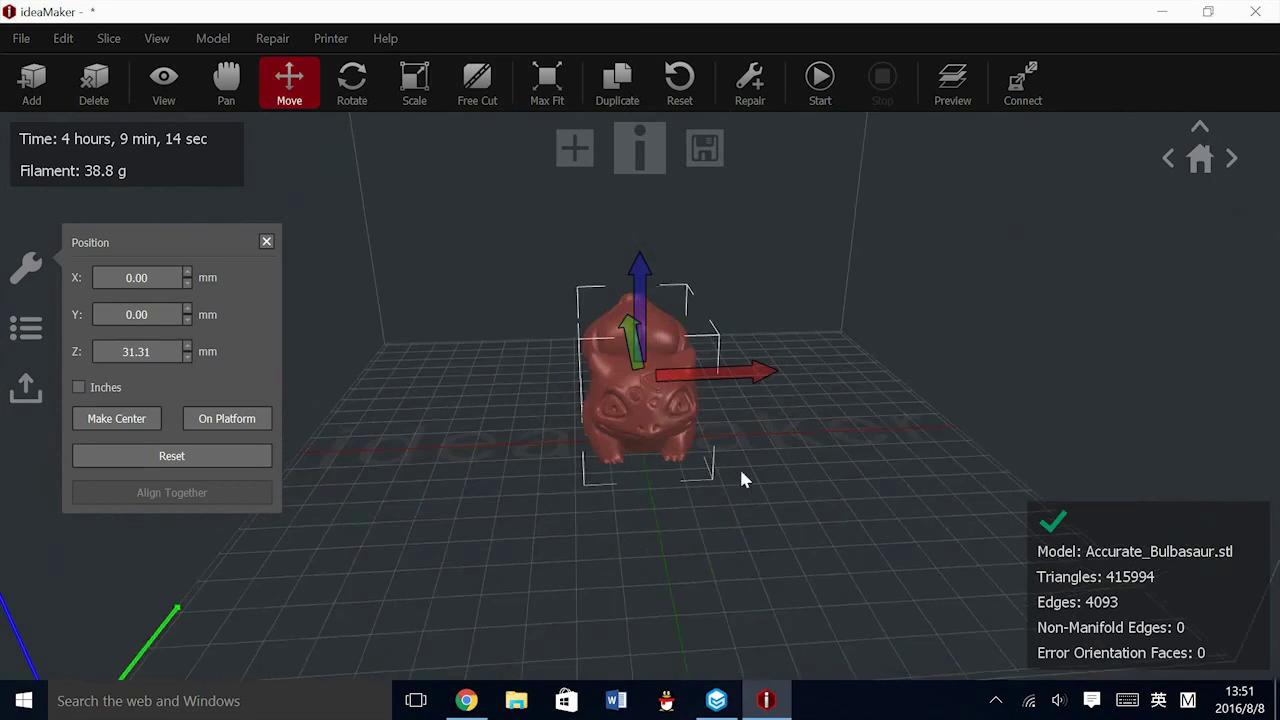
drag(740, 474, 755, 434)
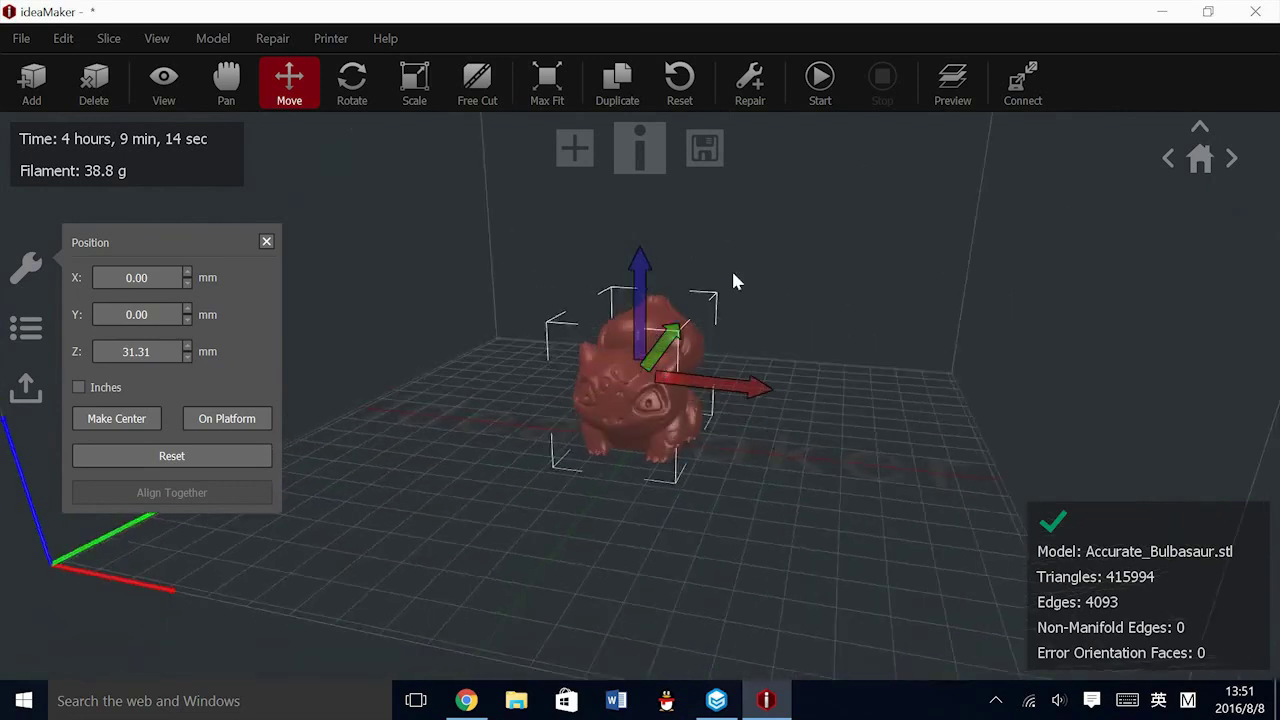
click(815, 94)
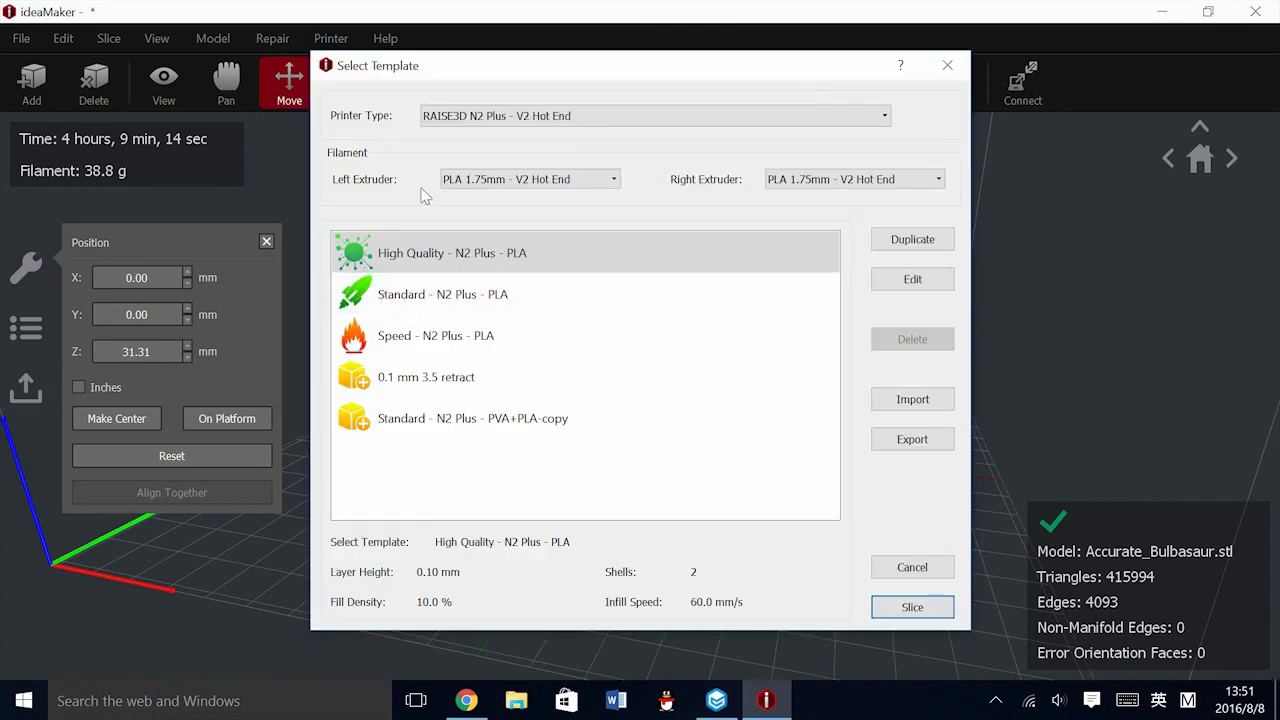
click(405, 296)
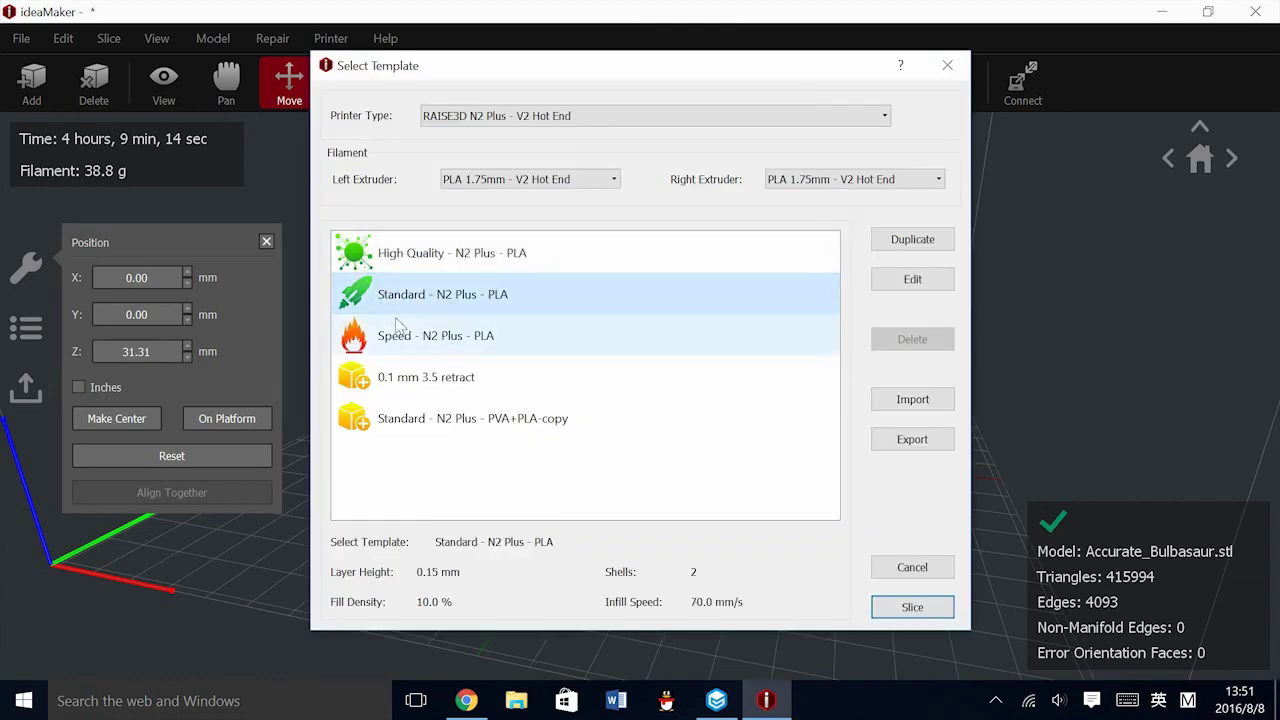
click(912, 279)
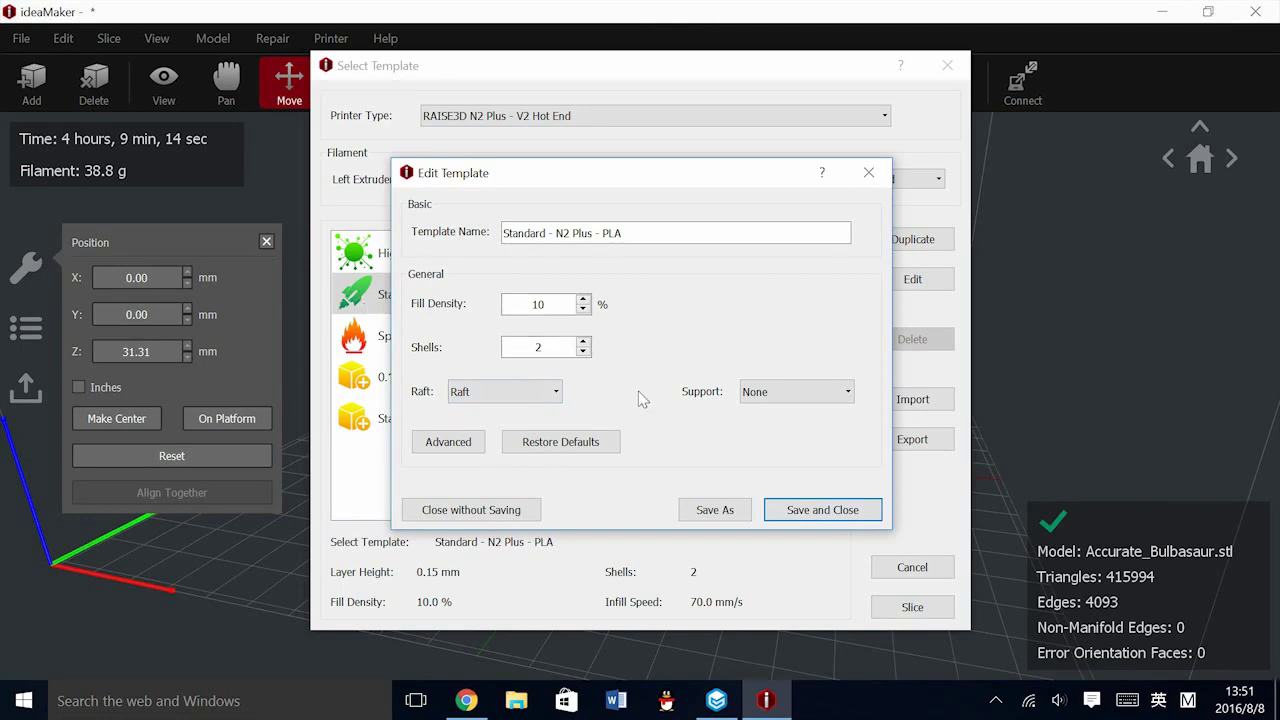
click(775, 392)
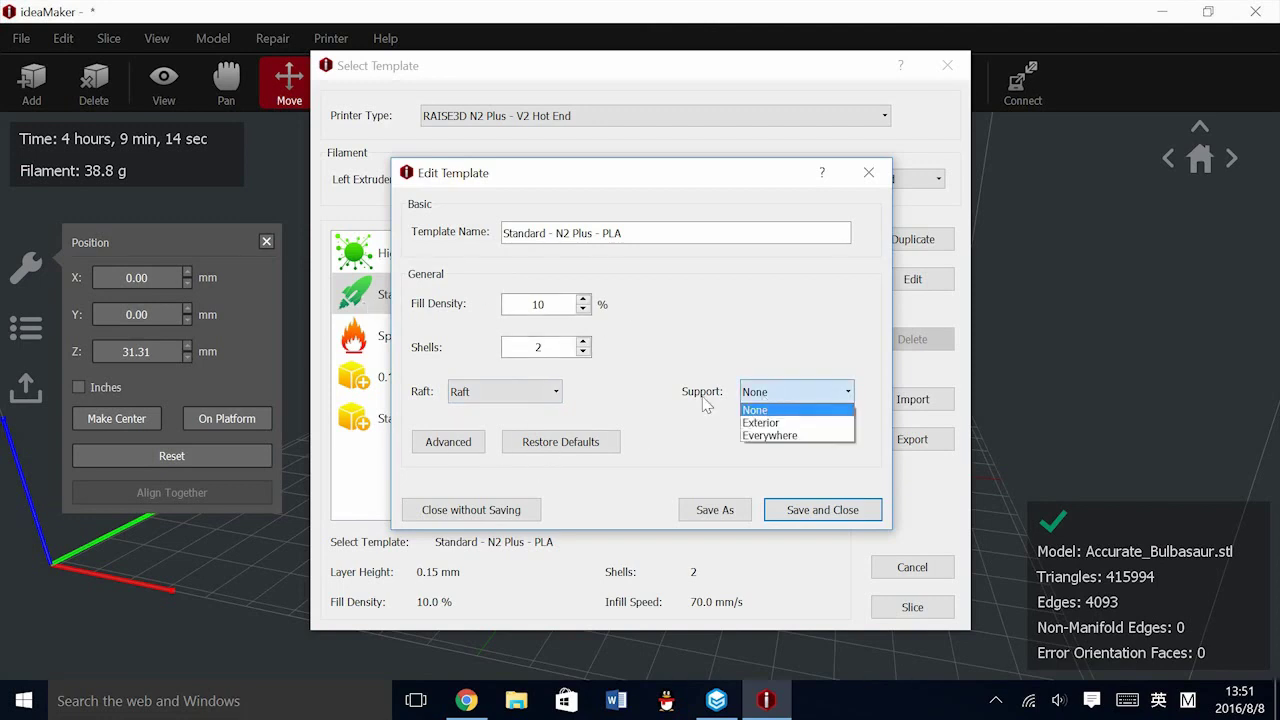
click(792, 436)
Open the template's advanced support and raft settings and view the extruder options for support and raft, keeping Left Extruder
click(434, 452)
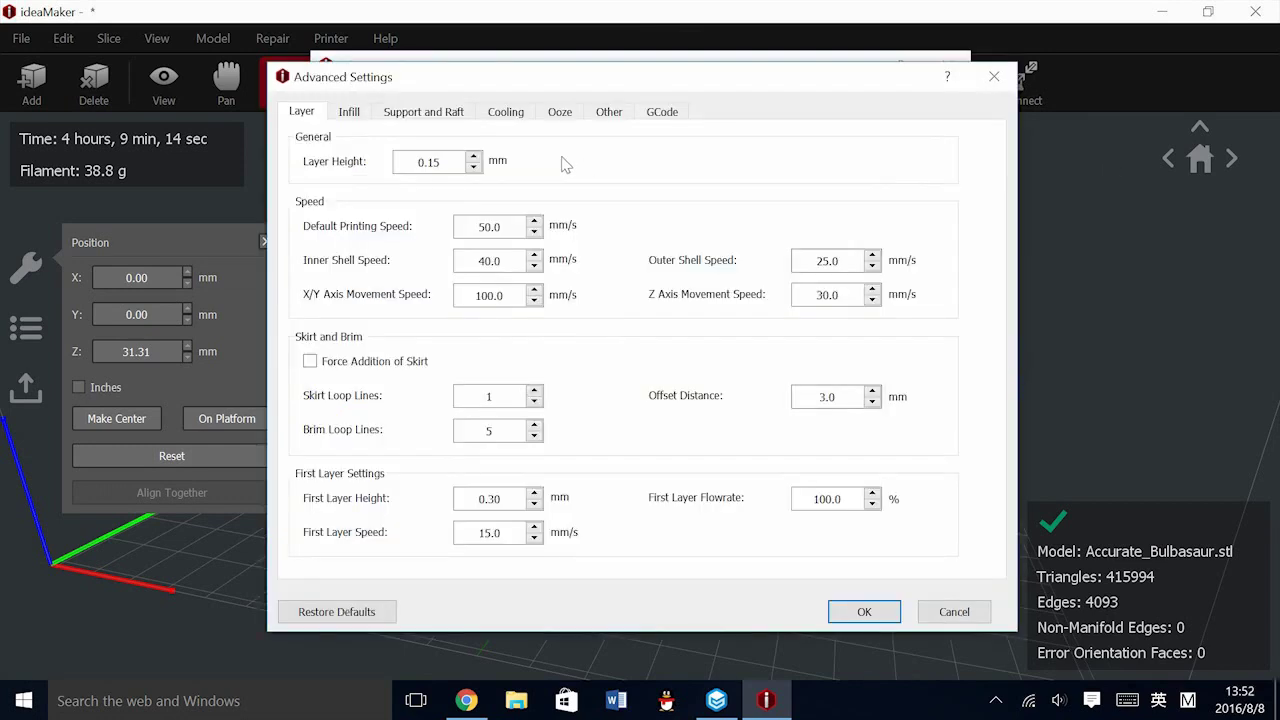
click(428, 116)
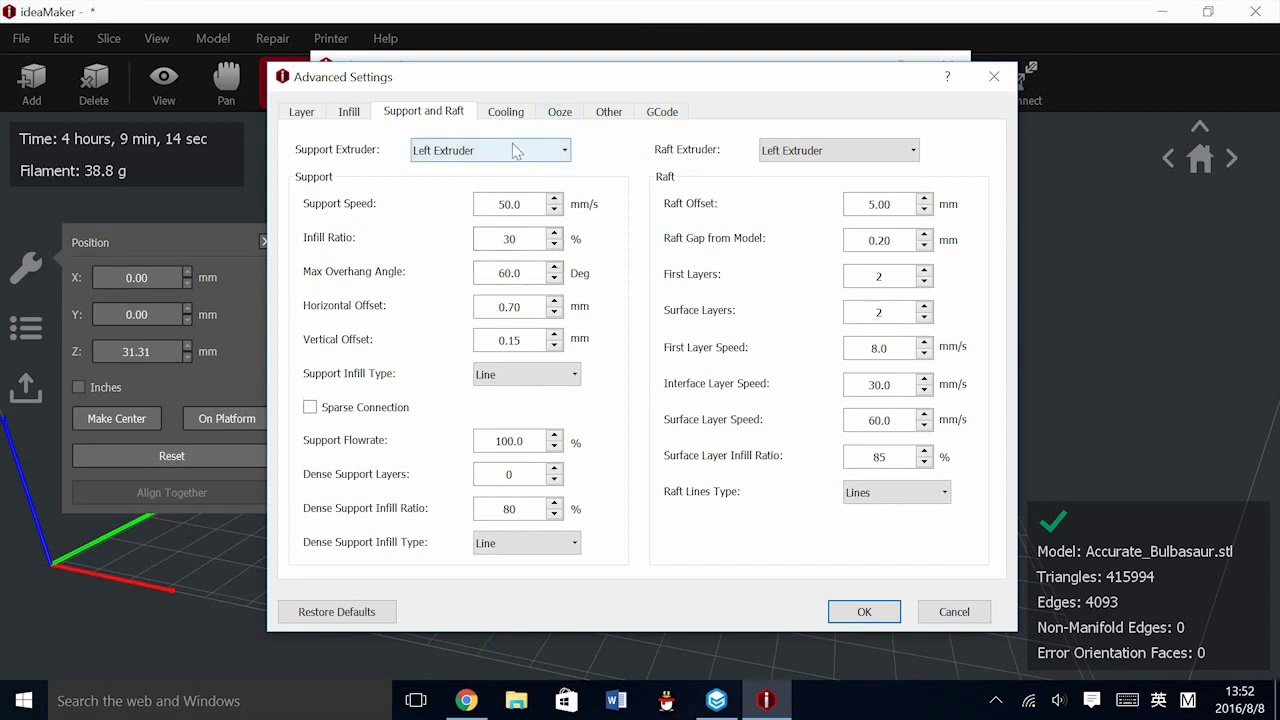
click(458, 161)
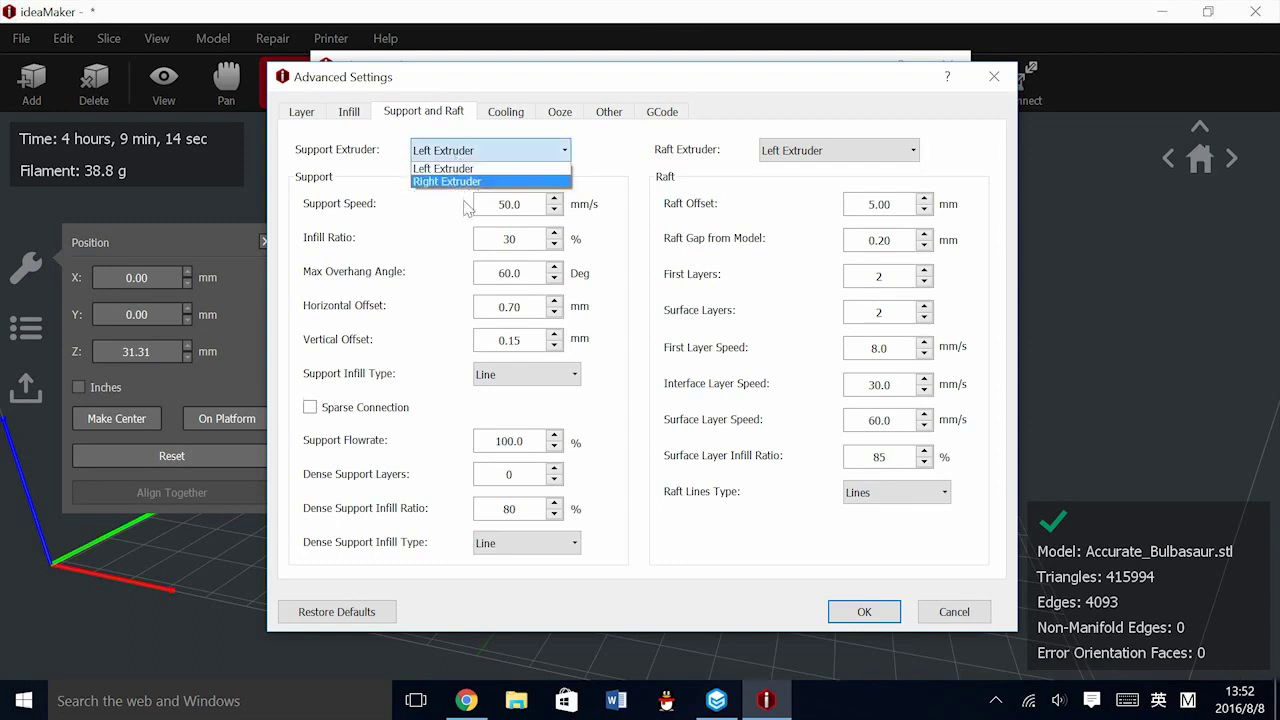
click(466, 168)
click(779, 152)
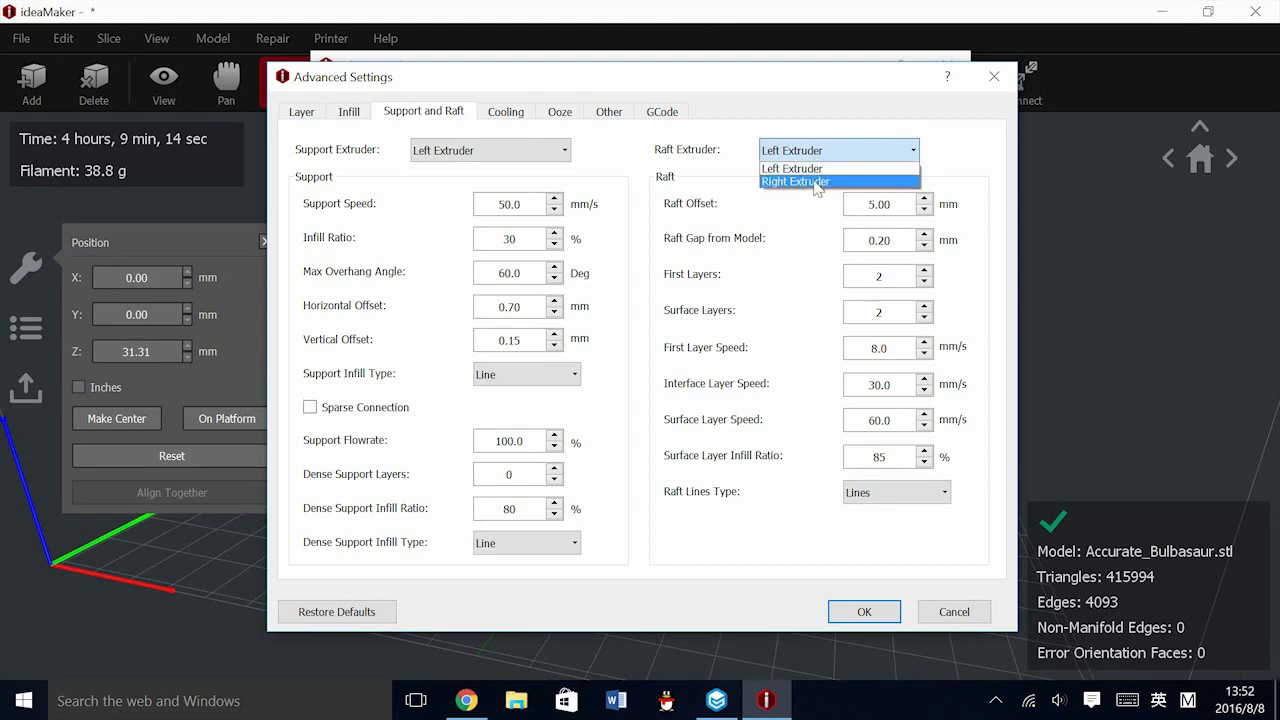
click(814, 155)
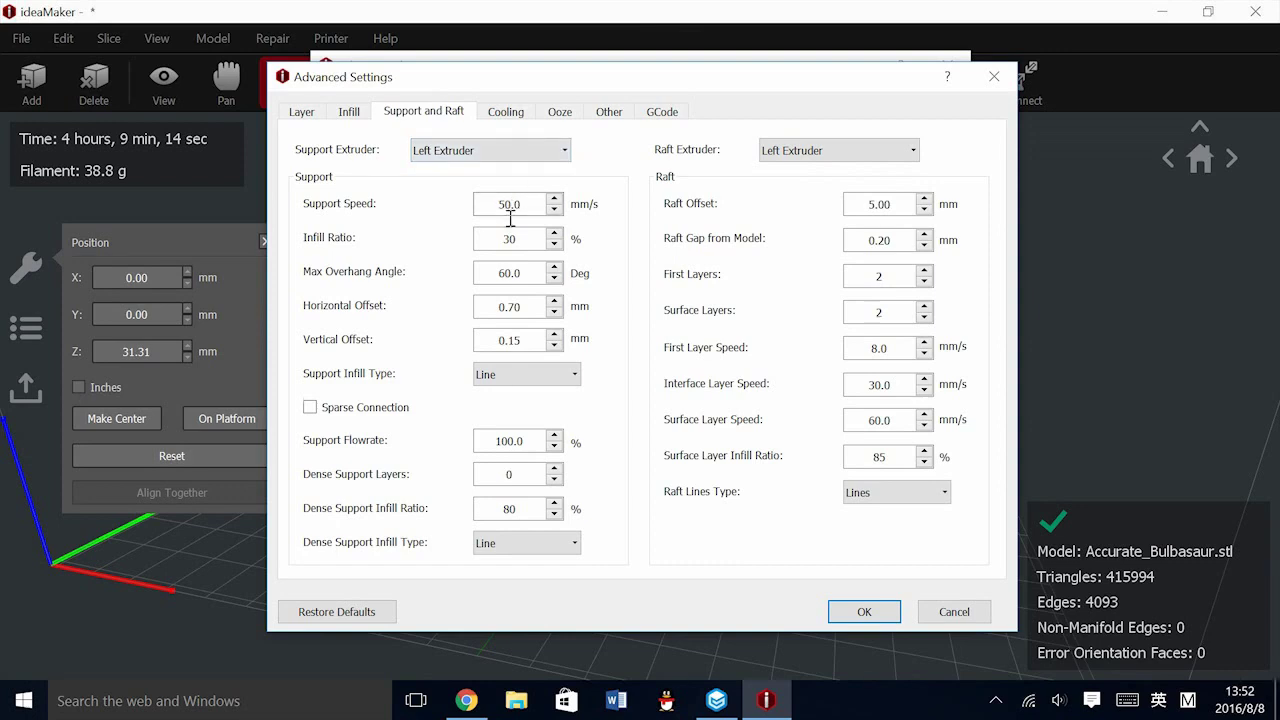
Assign both the support and the raft to the Right Extruder
click(451, 155)
click(448, 182)
click(800, 156)
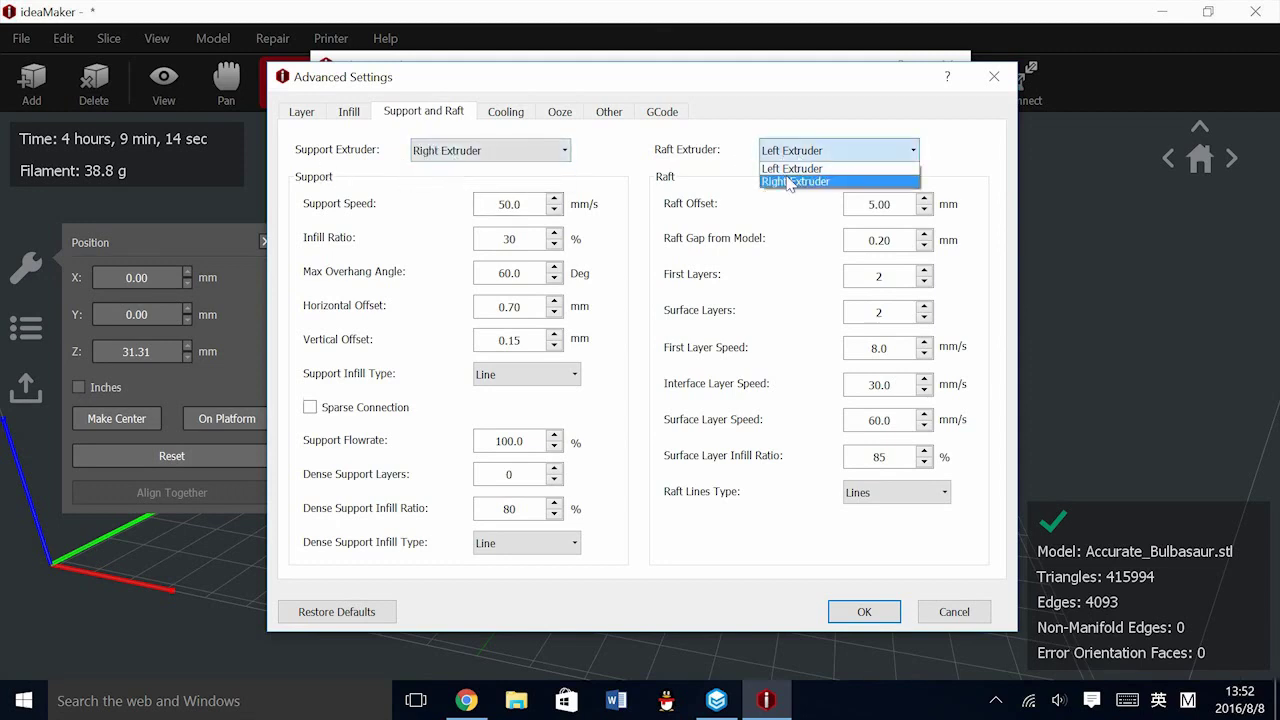
click(790, 182)
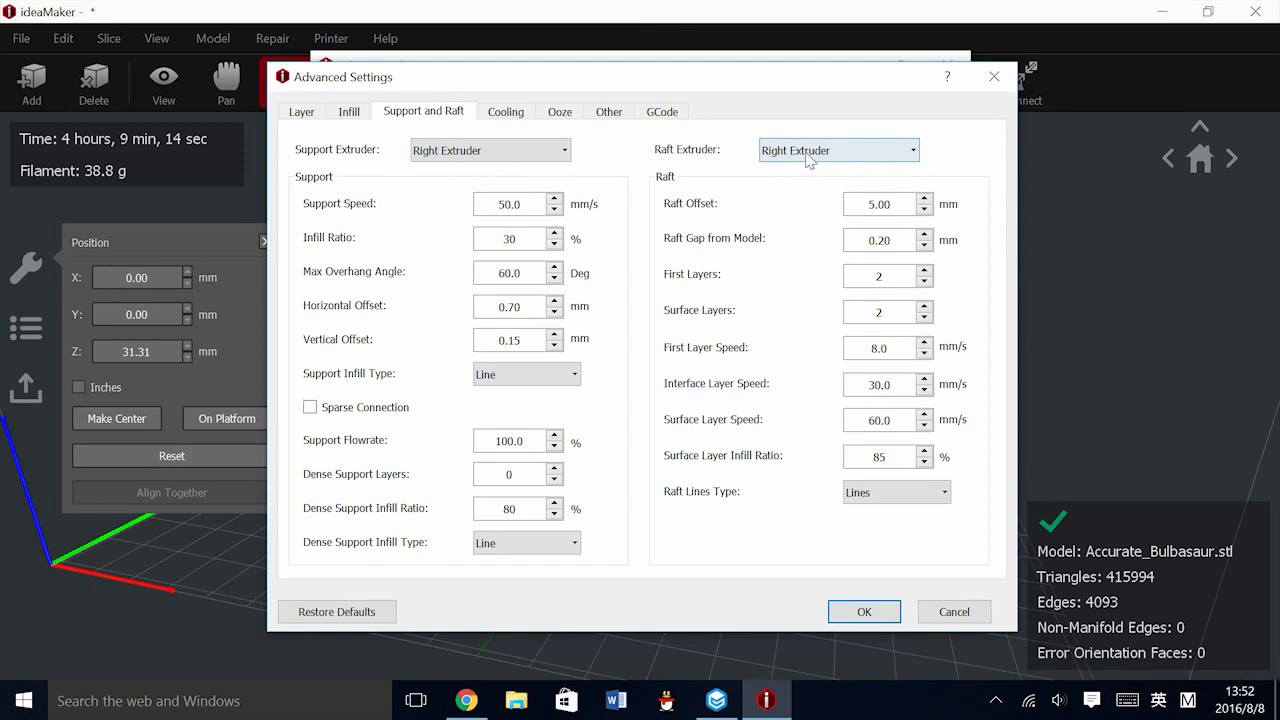
Set the right extruder temperature to 215 °C and accept the advanced settings
click(505, 112)
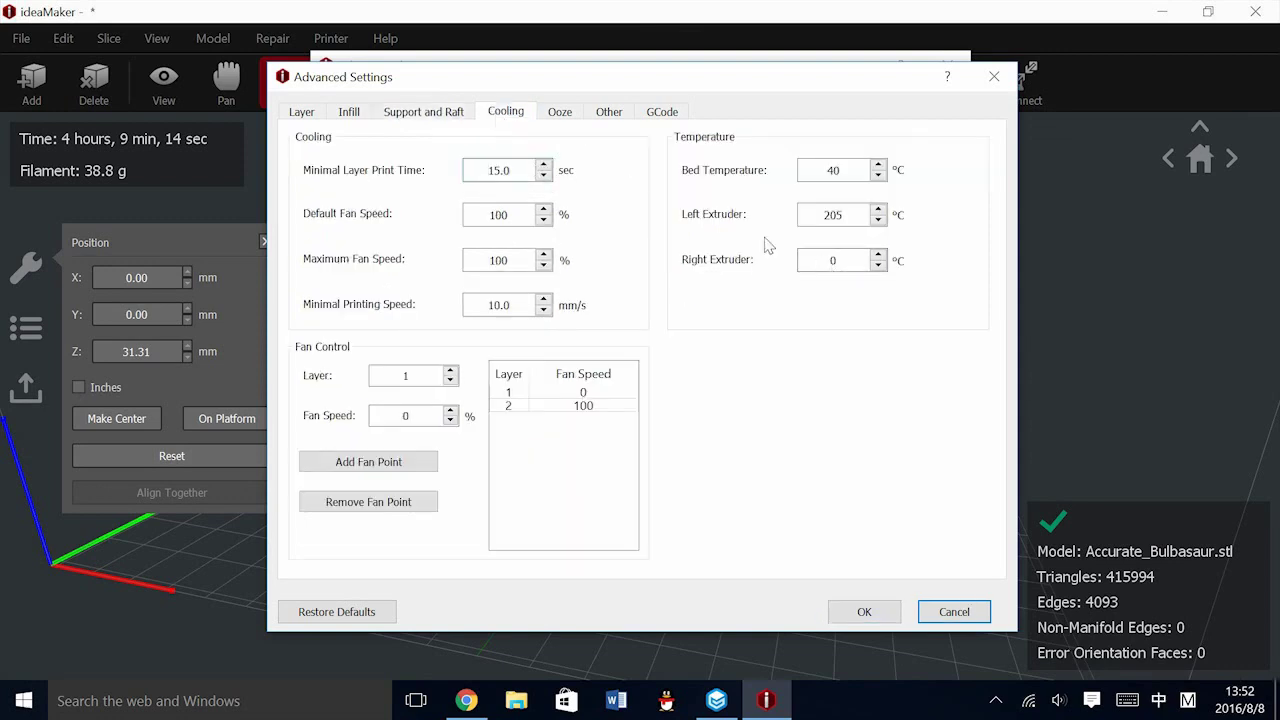
click(430, 114)
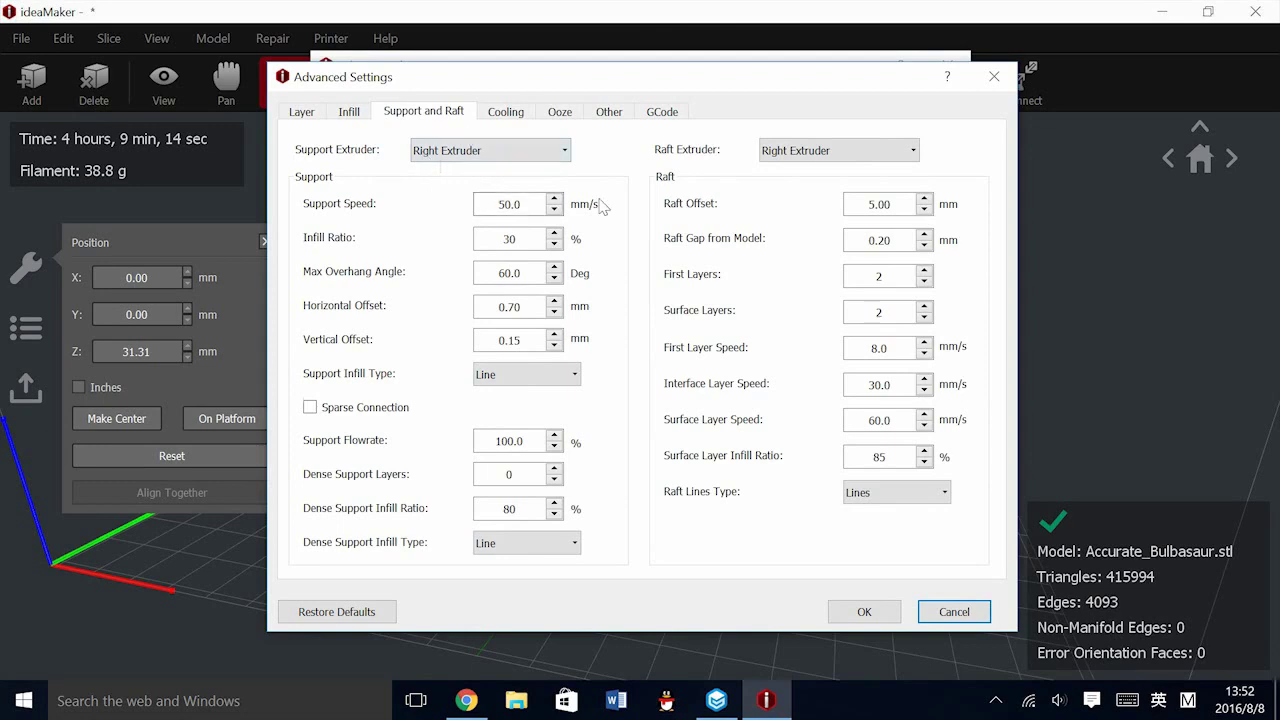
click(506, 114)
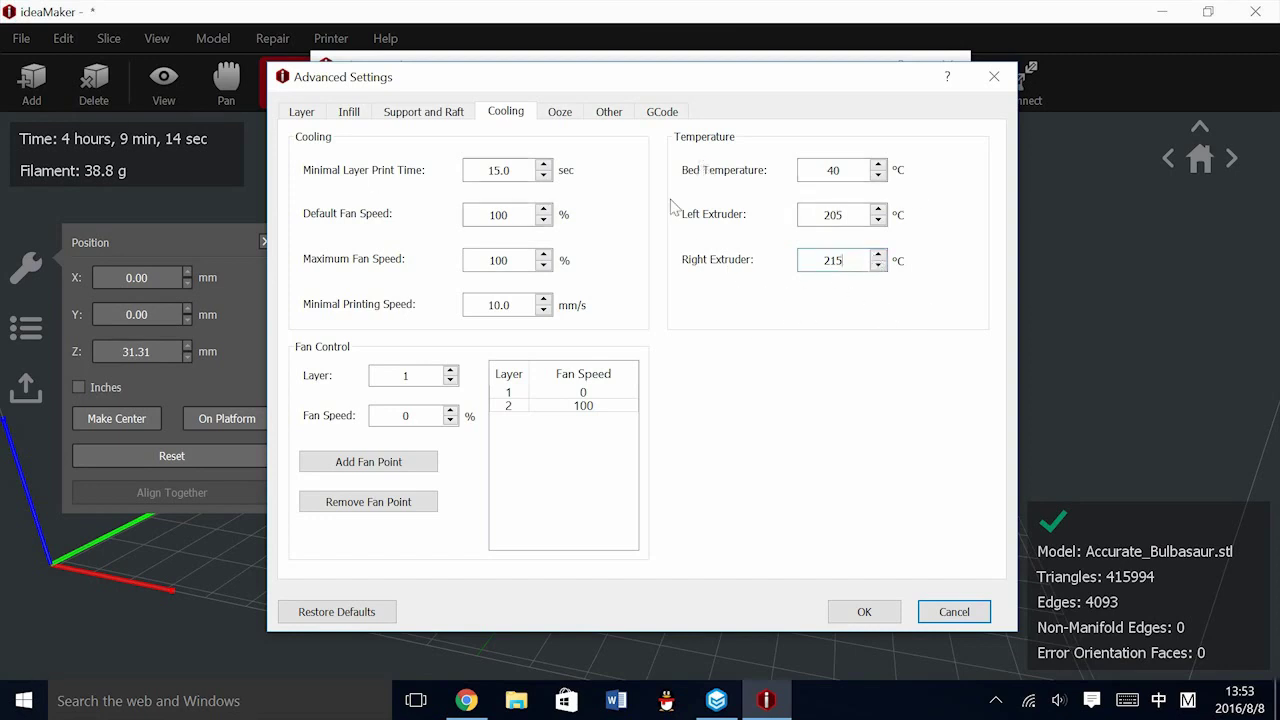
click(862, 615)
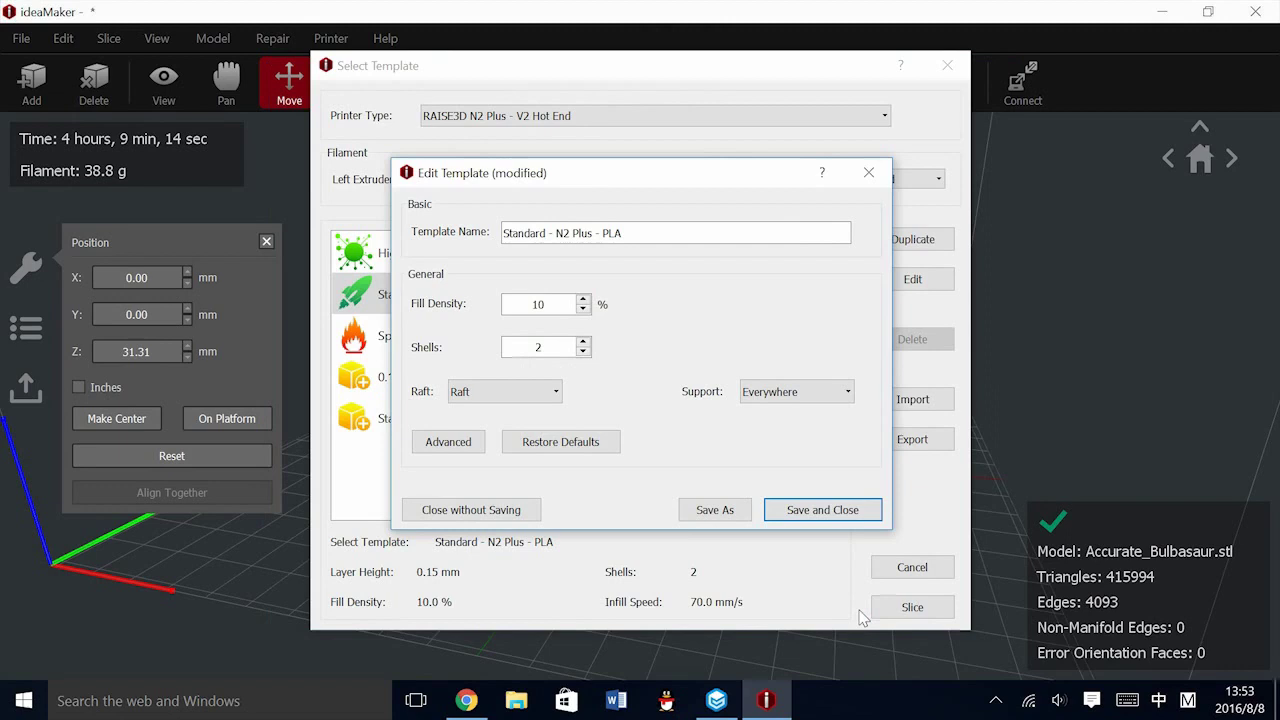
Save the template changes and slice the model with the modified Standard - N2 Plus - PLA template
click(795, 510)
click(661, 296)
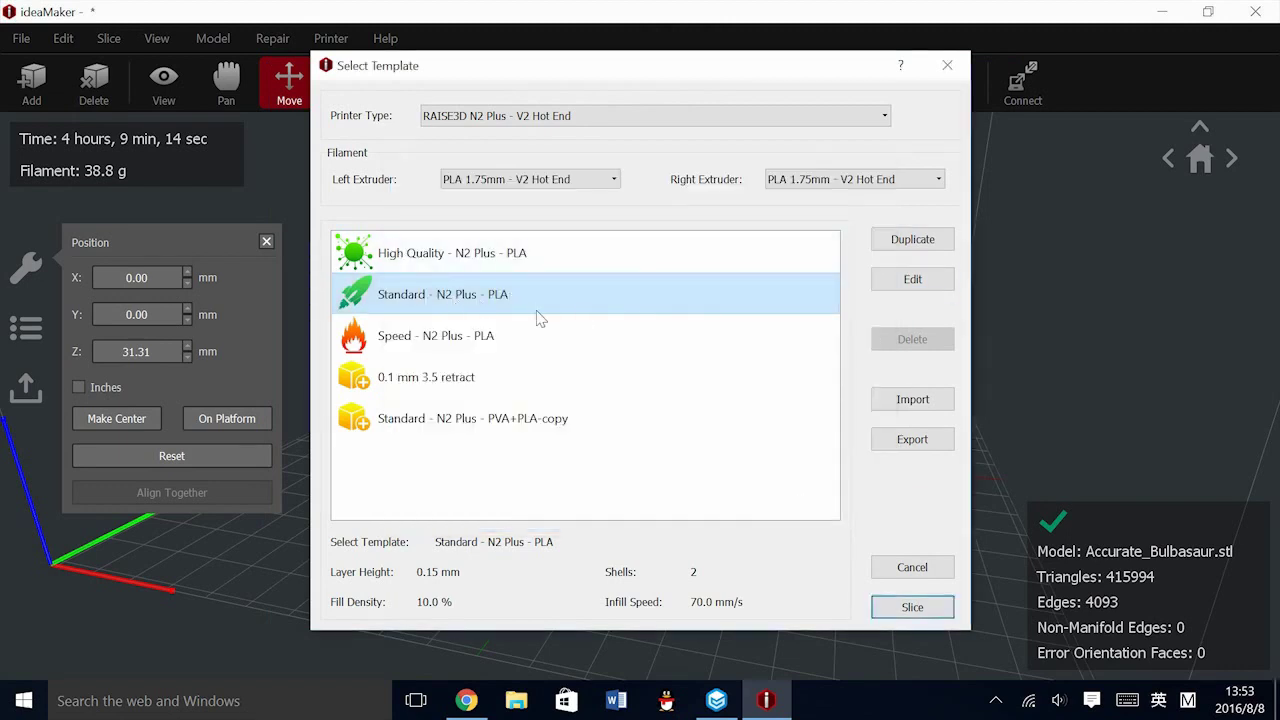
click(905, 608)
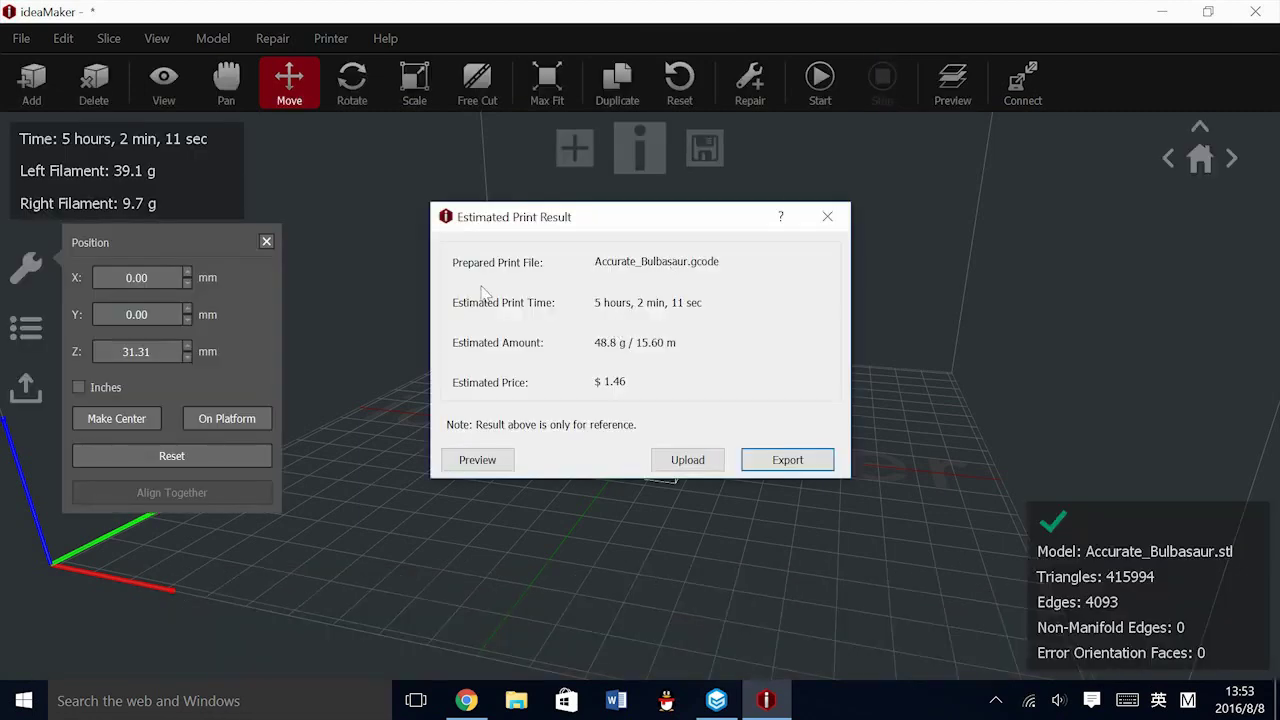
Preview the dual-extruder slice and lower the displayed layers to 147 to examine the infill, supports and raft
click(477, 462)
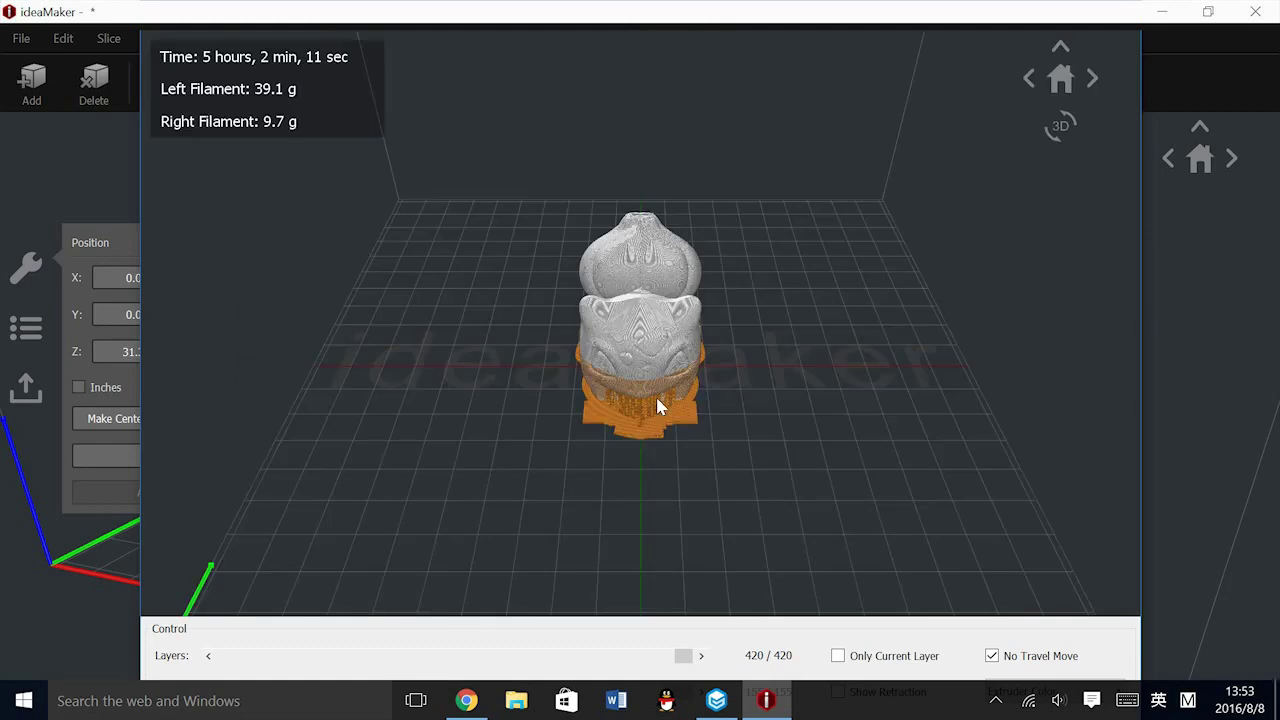
mouse_move(811, 477)
mouse_down()
mouse_move(620, 411)
mouse_move(760, 390)
mouse_move(834, 397)
mouse_move(533, 396)
mouse_move(851, 414)
mouse_move(646, 409)
mouse_move(623, 449)
mouse_move(697, 490)
mouse_move(386, 486)
mouse_move(808, 478)
mouse_up()
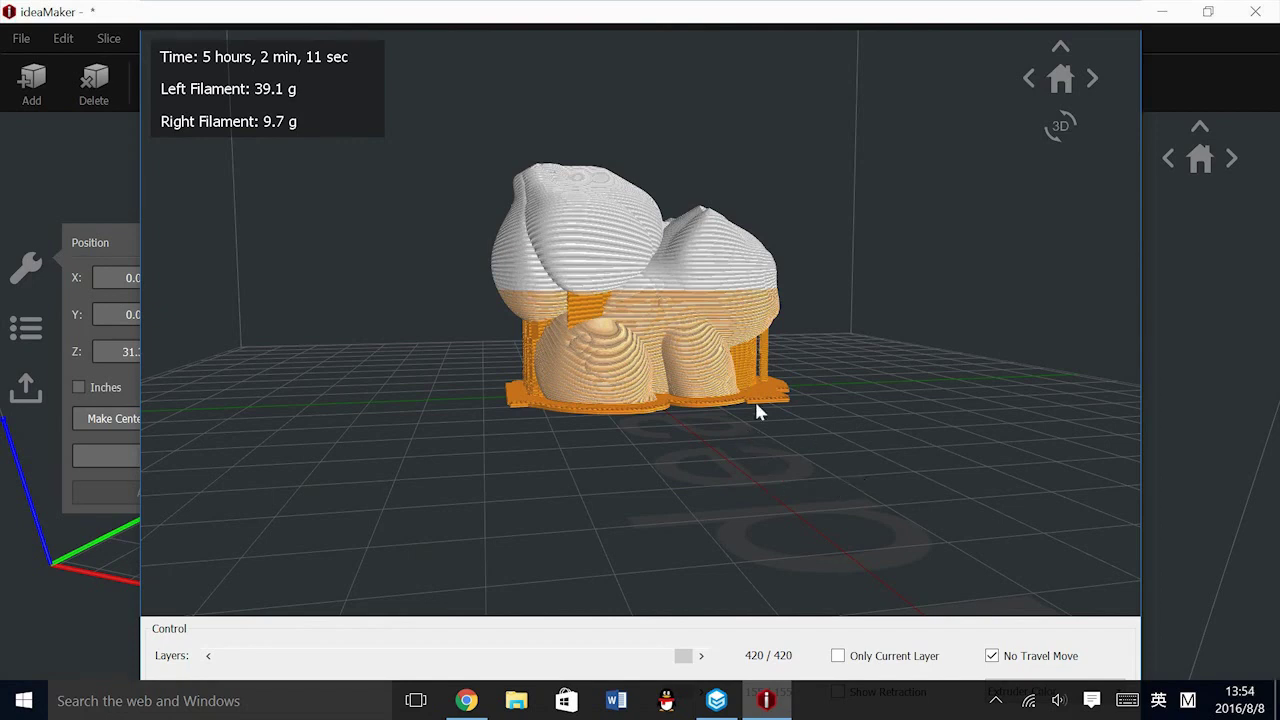
drag(752, 368, 752, 610)
drag(685, 655, 386, 652)
drag(706, 511, 801, 422)
scroll(801, 422, up, 8)
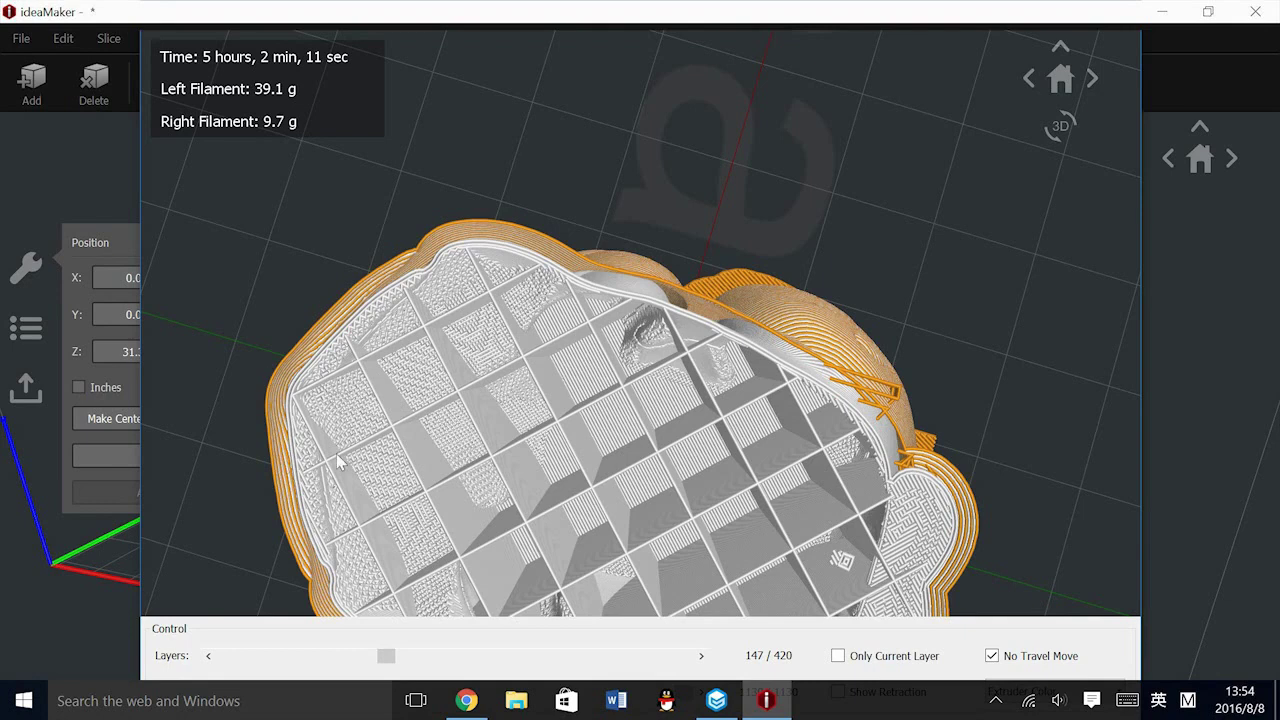
scroll(336, 453, down, 5)
right_drag(490, 415, 826, 413)
scroll(897, 455, up, 3)
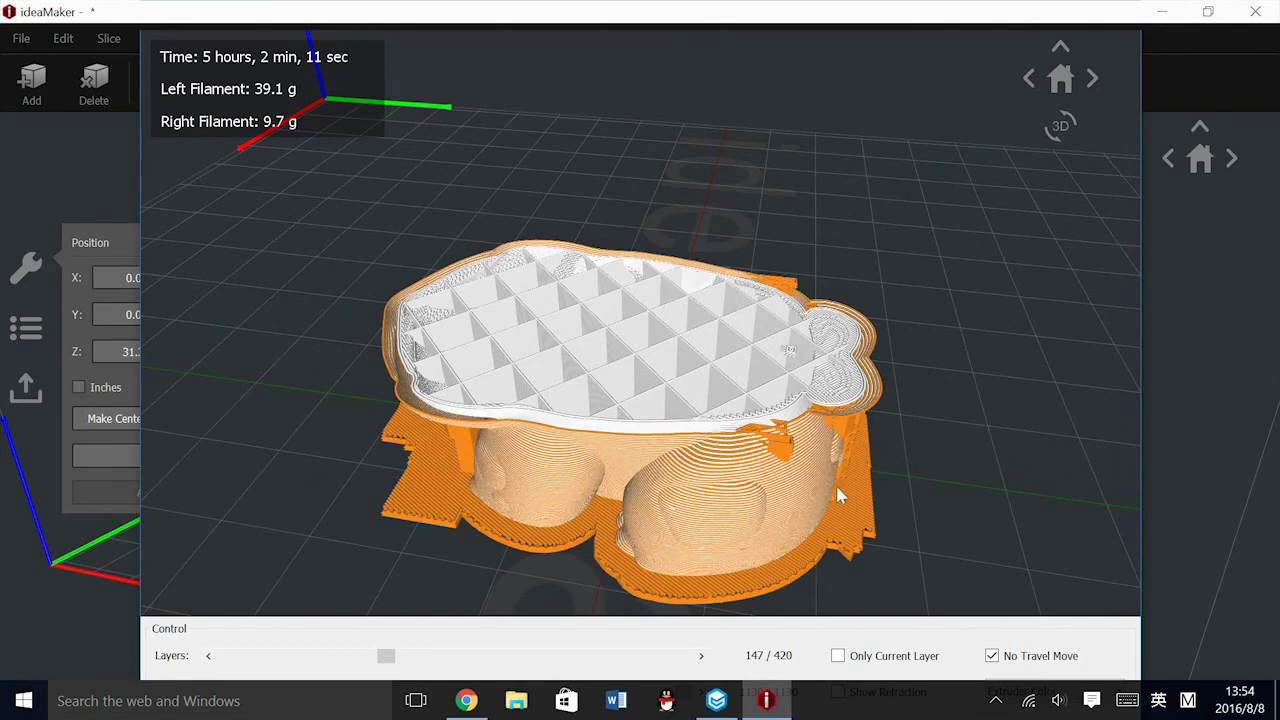
Scan the lower layers in the preview, bring the display back to all 420 layers, and close the preview
drag(386, 655, 226, 655)
click(701, 655)
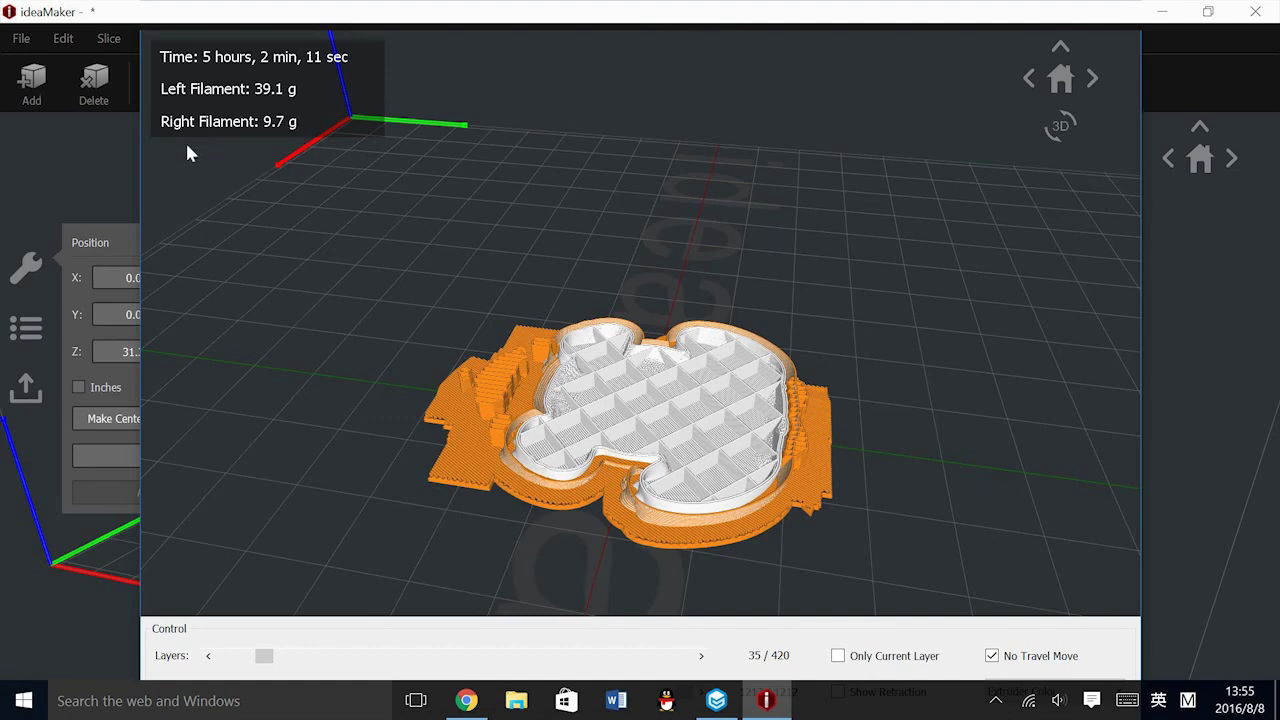
click(344, 655)
drag(310, 655, 700, 618)
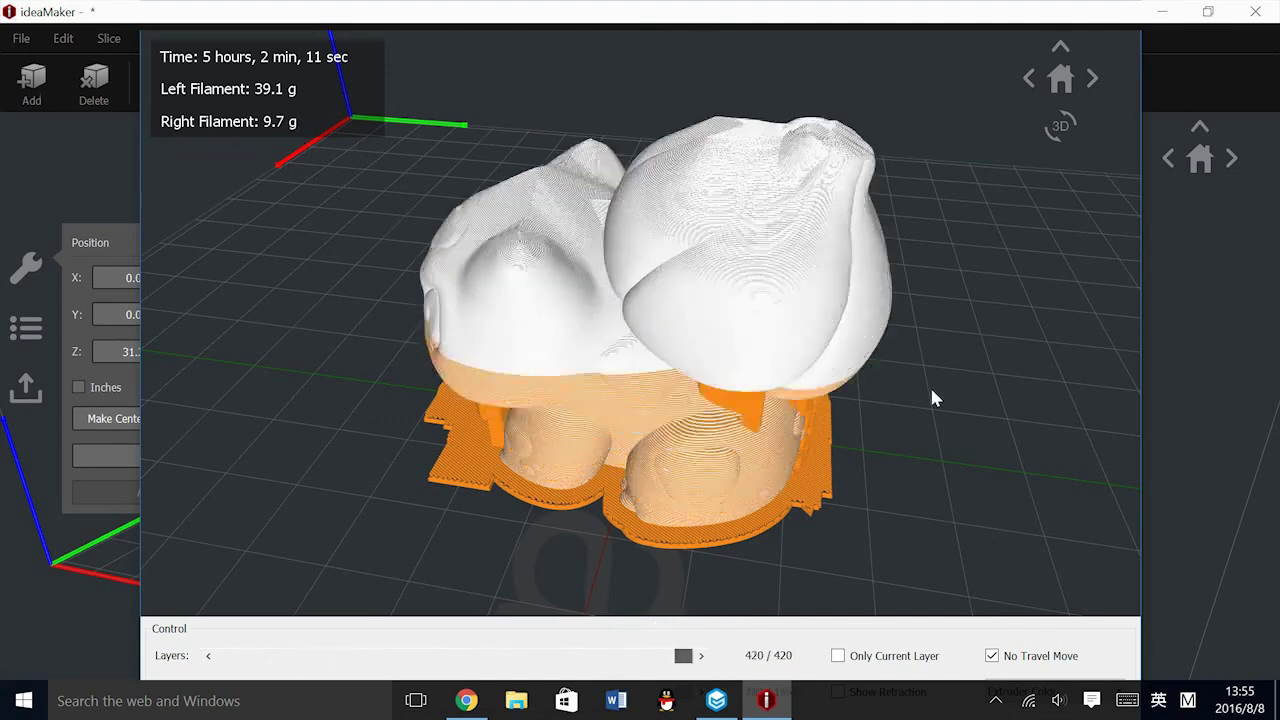
scroll(889, 280, down, 2)
click(1127, 40)
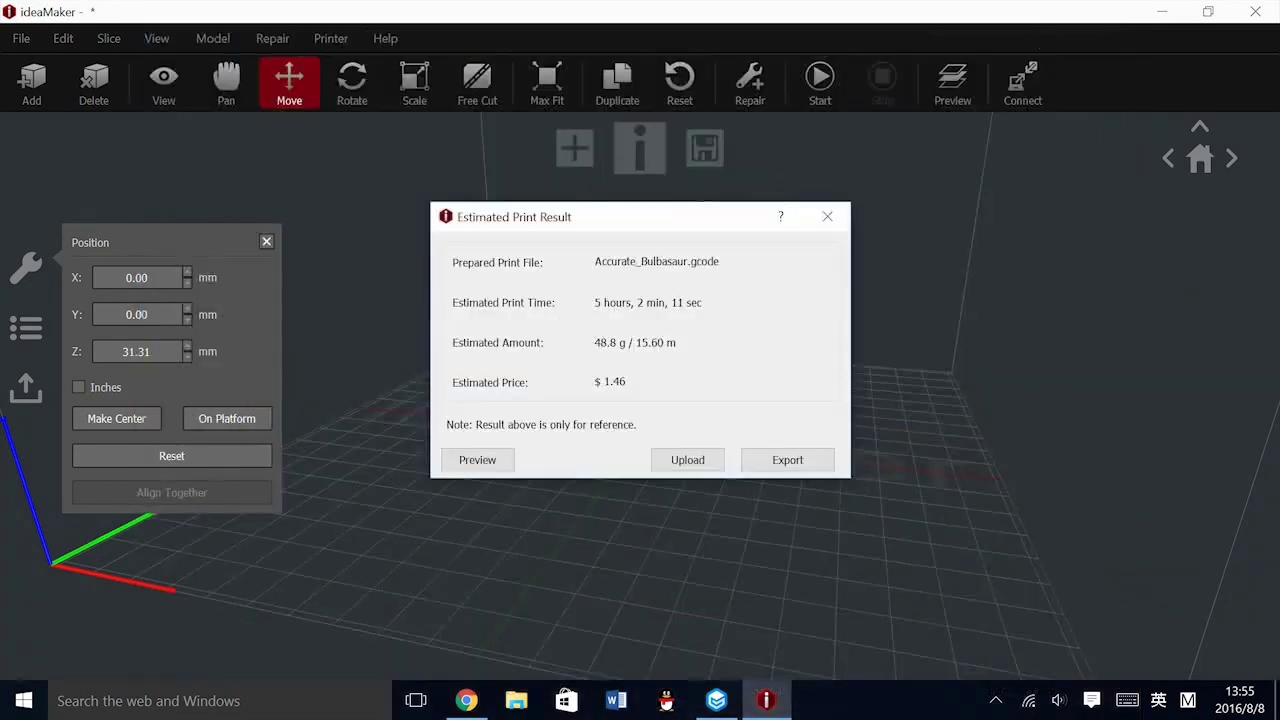
Dismiss the print estimate and set both the support and raft extruders to Left Extruder in the Standard - N2 Plus - PLA template's advanced settings
click(688, 458)
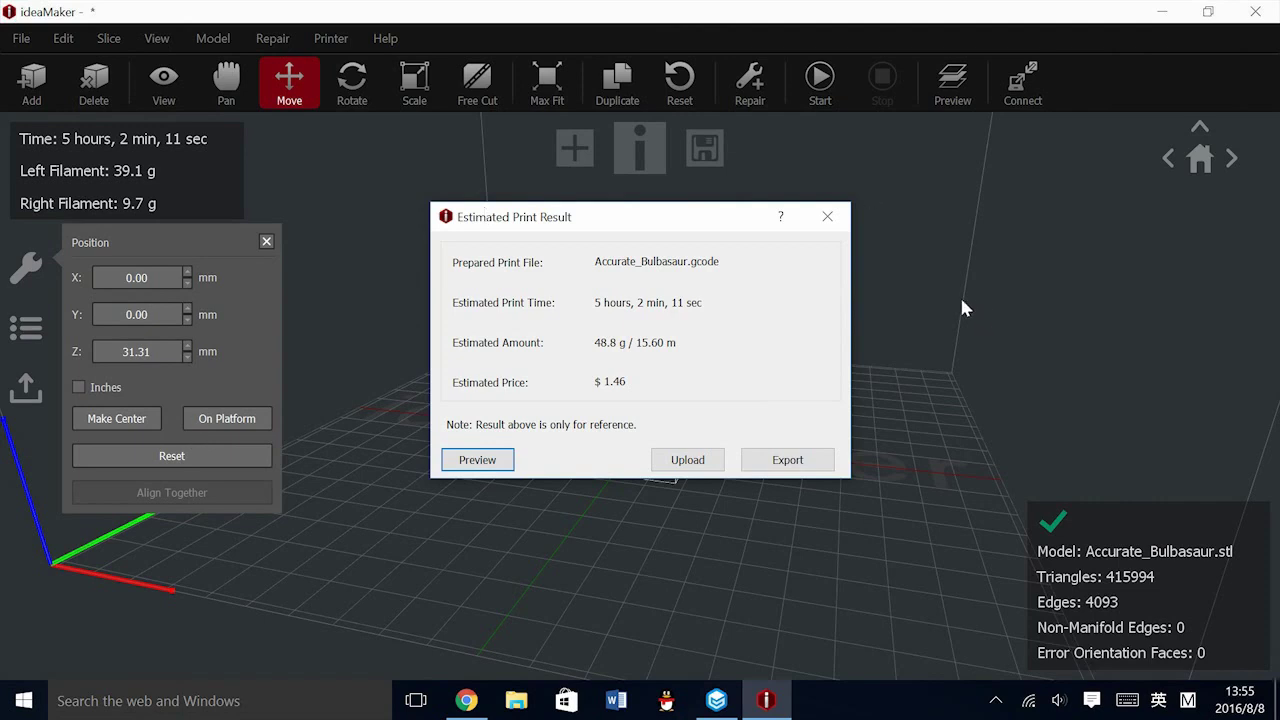
click(827, 216)
click(815, 80)
double_click(801, 282)
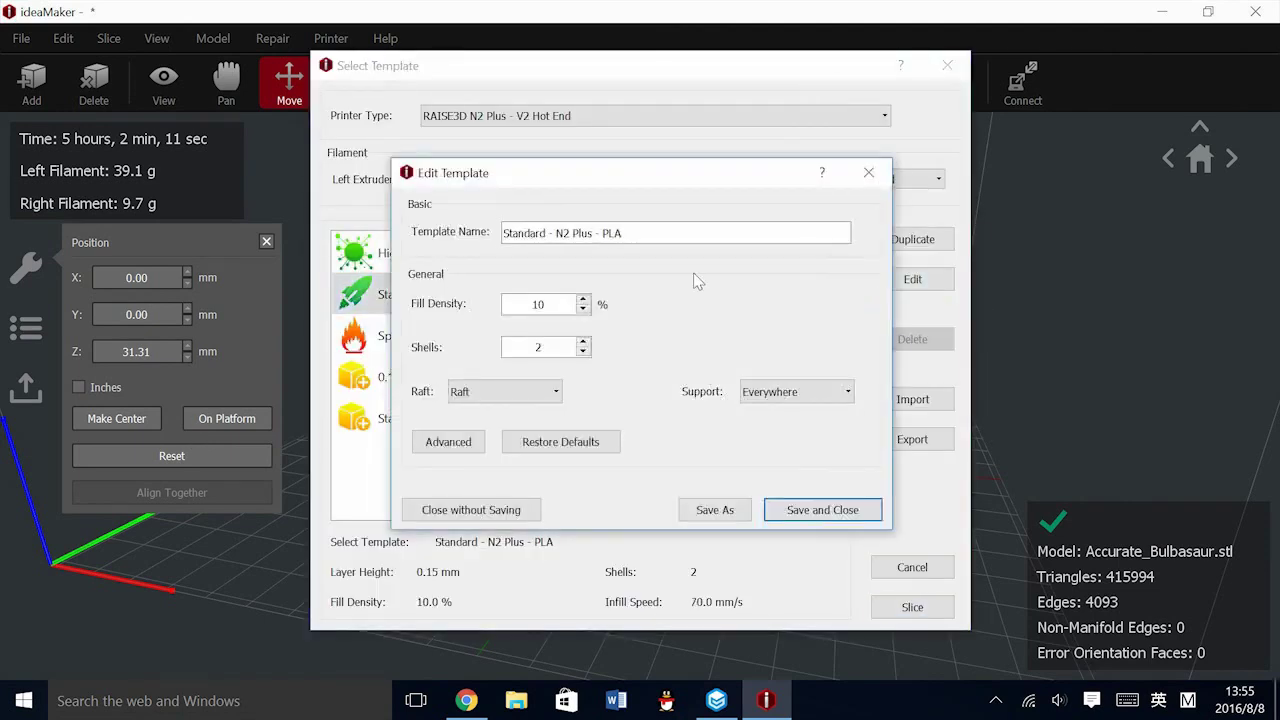
click(448, 441)
click(507, 112)
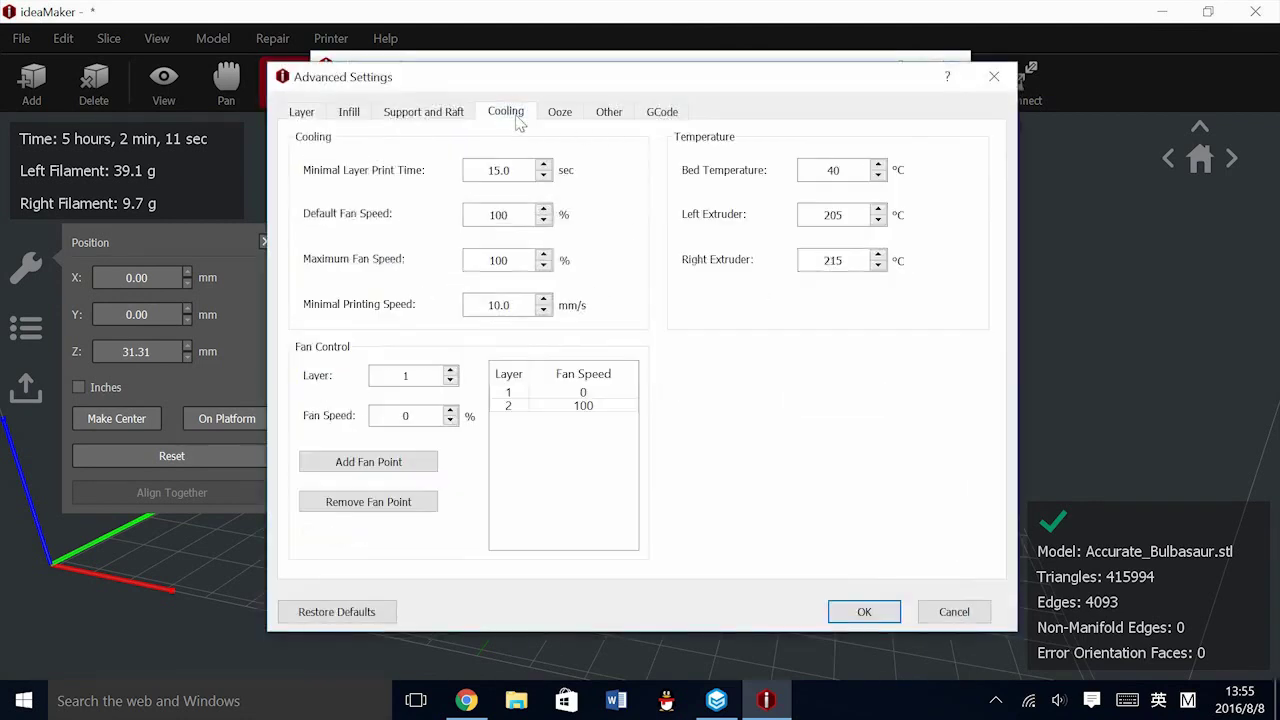
click(424, 112)
click(440, 150)
click(440, 166)
click(877, 162)
click(800, 165)
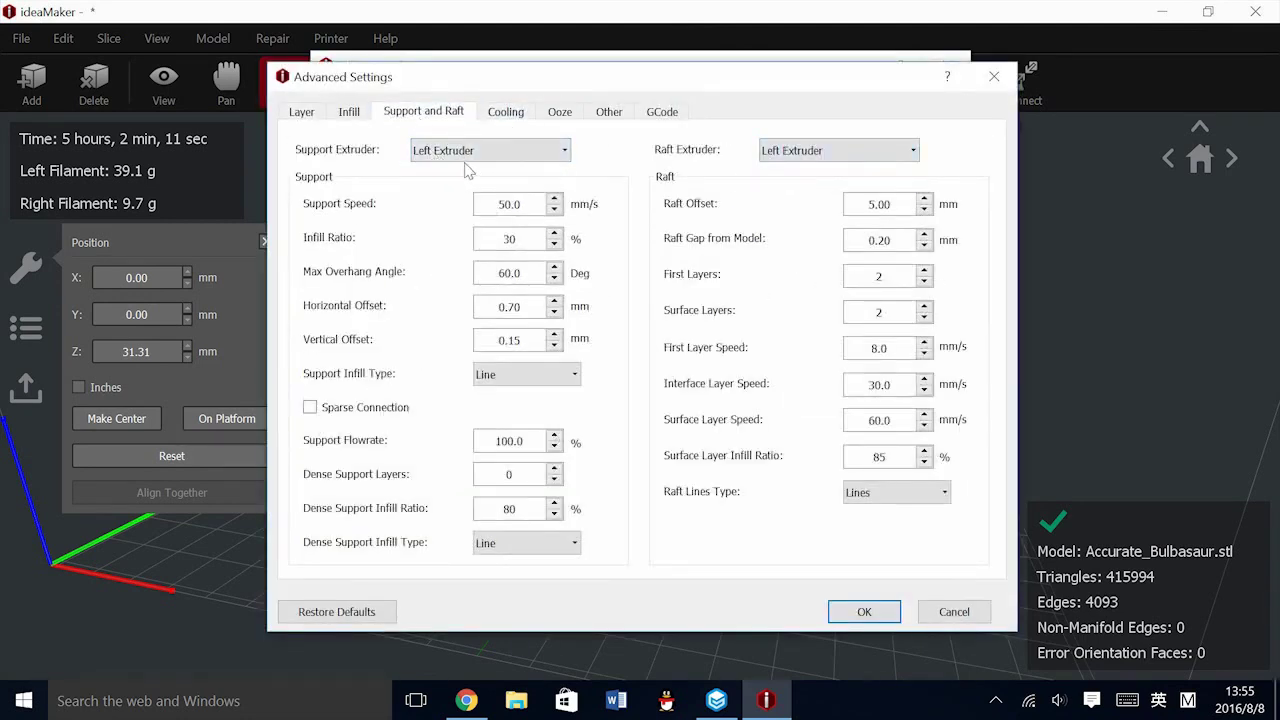
Accept the advanced settings, save the template, and slice the model with Standard - N2 Plus - PLA
click(865, 612)
click(810, 512)
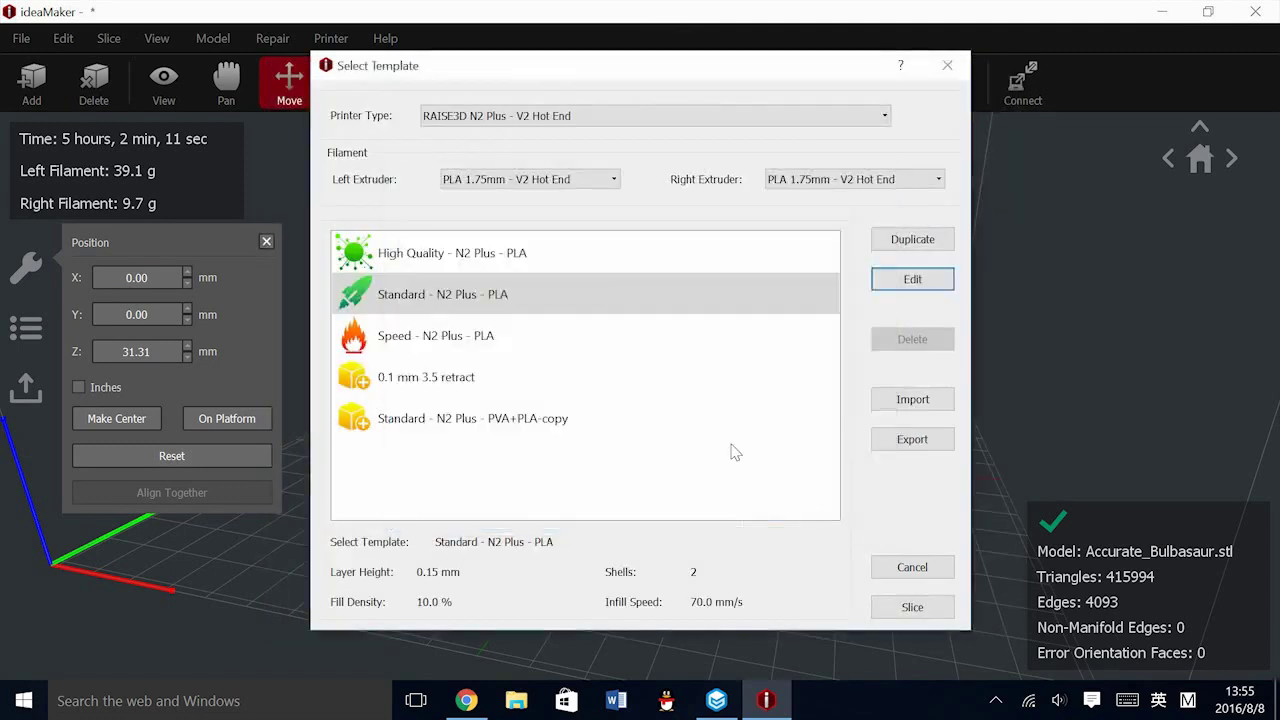
click(910, 608)
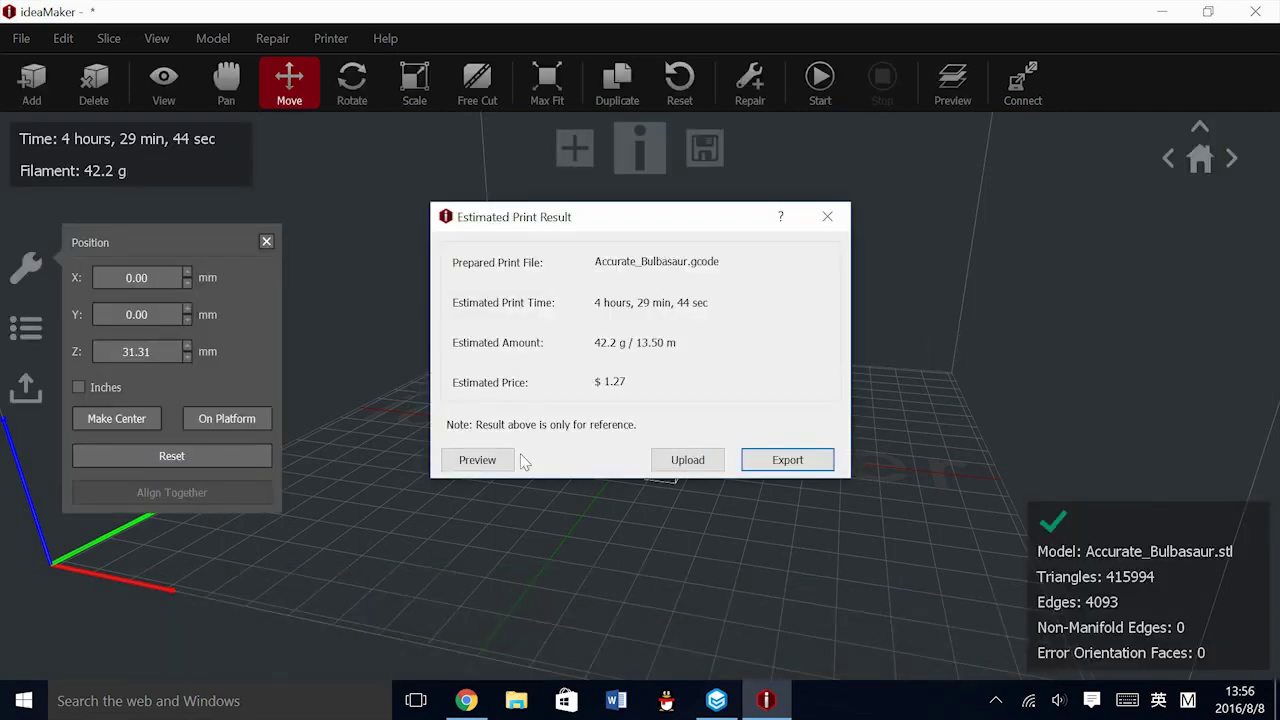
Preview the left-extruder slice and lower the displayed layers to 137 to examine the infill, supports and raft
click(480, 460)
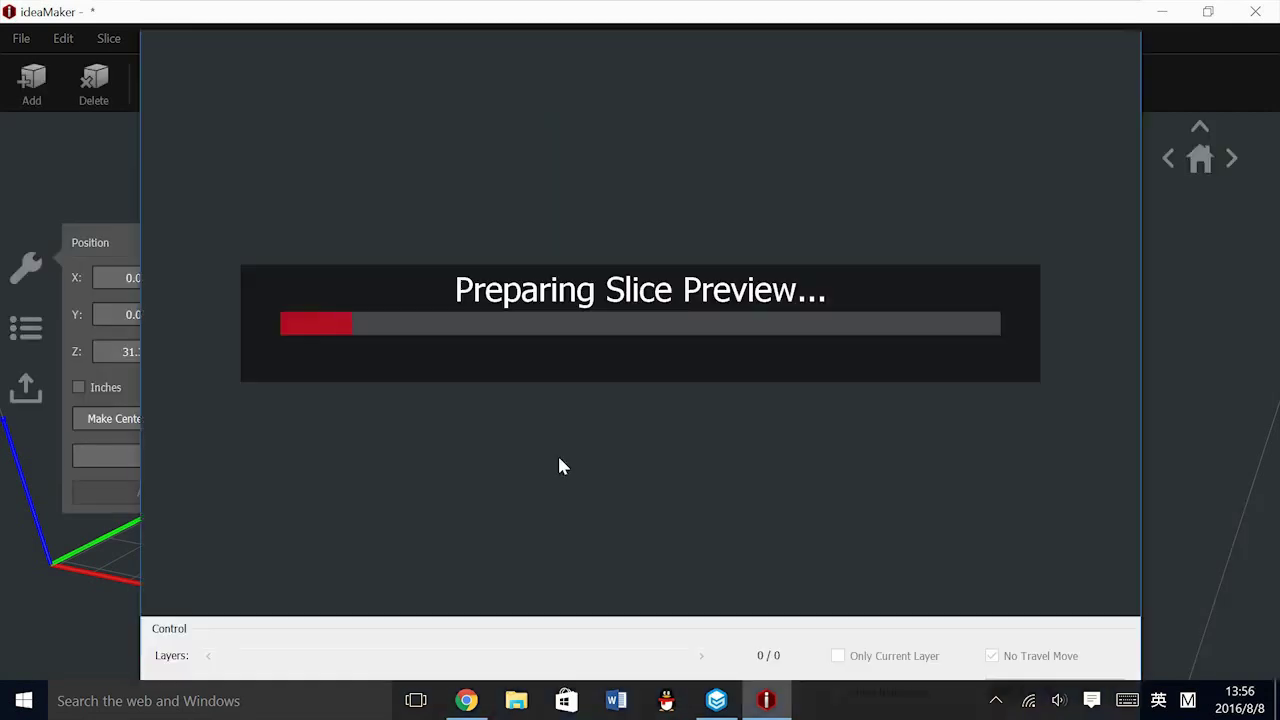
scroll(751, 434, up, 3)
drag(617, 472, 735, 503)
drag(688, 654, 400, 653)
drag(785, 210, 600, 520)
drag(397, 655, 380, 612)
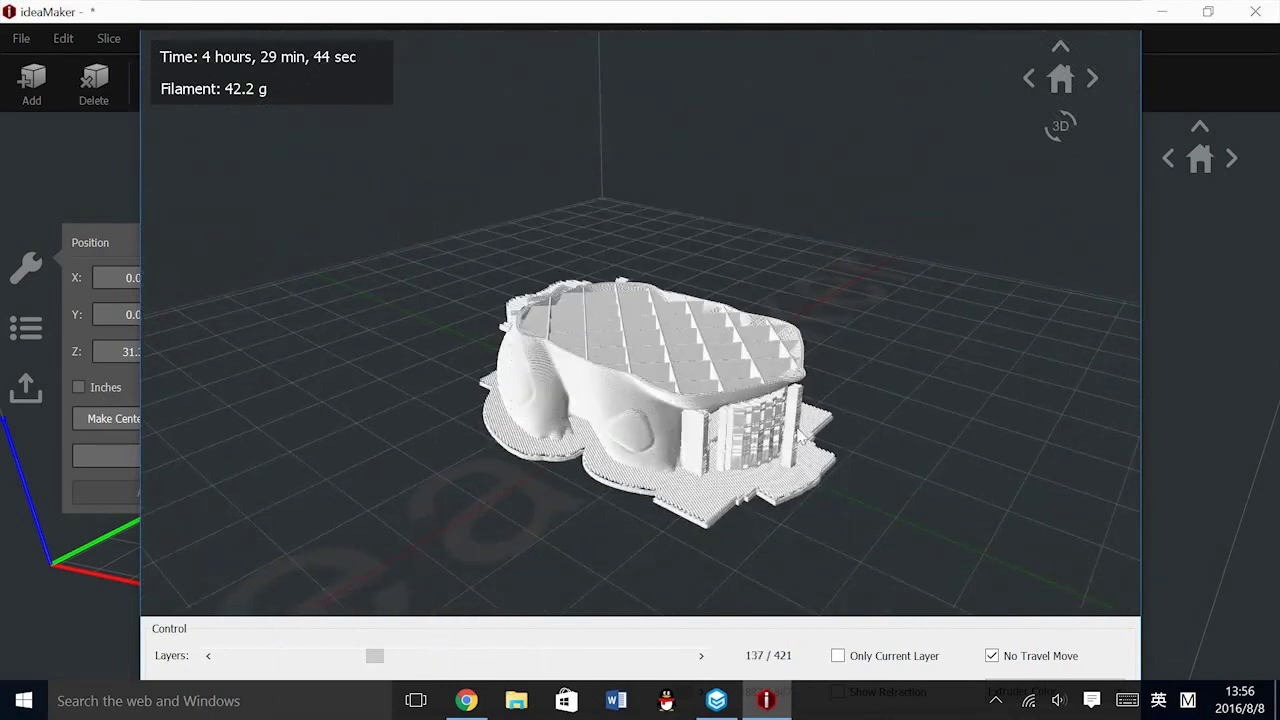
Restore the preview to all 421 layers, look around the complete print, and close the preview
drag(380, 658, 708, 625)
drag(772, 480, 390, 443)
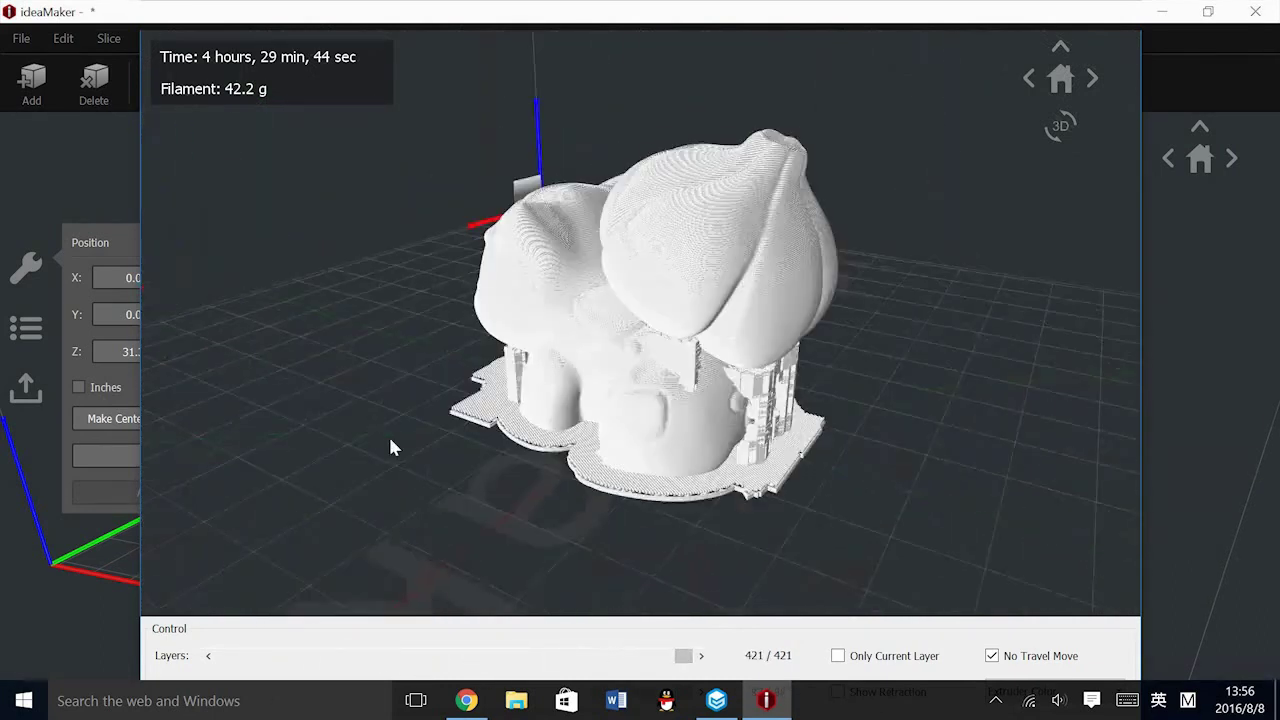
drag(312, 159, 1067, 140)
click(1119, 13)
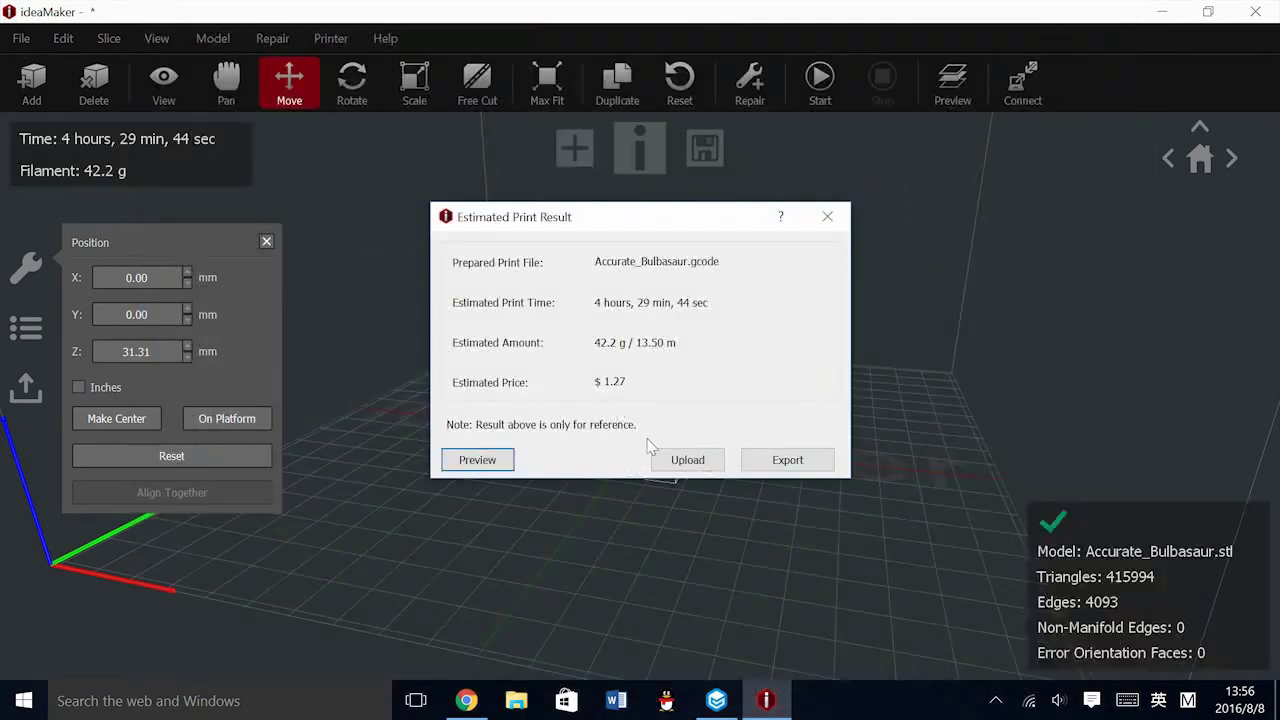
Close the print estimate and assign the Bulbasaur model to the Right Extruder
click(829, 217)
click(793, 531)
drag(793, 538, 1013, 416)
click(668, 384)
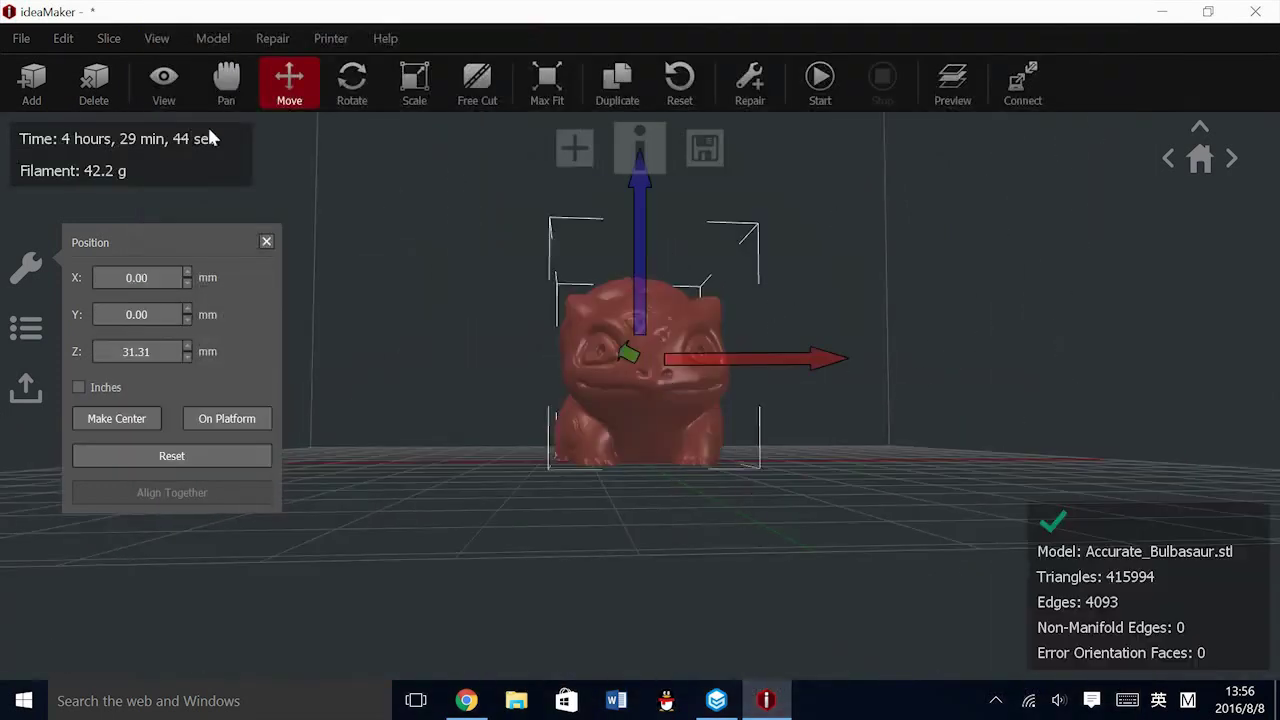
click(163, 79)
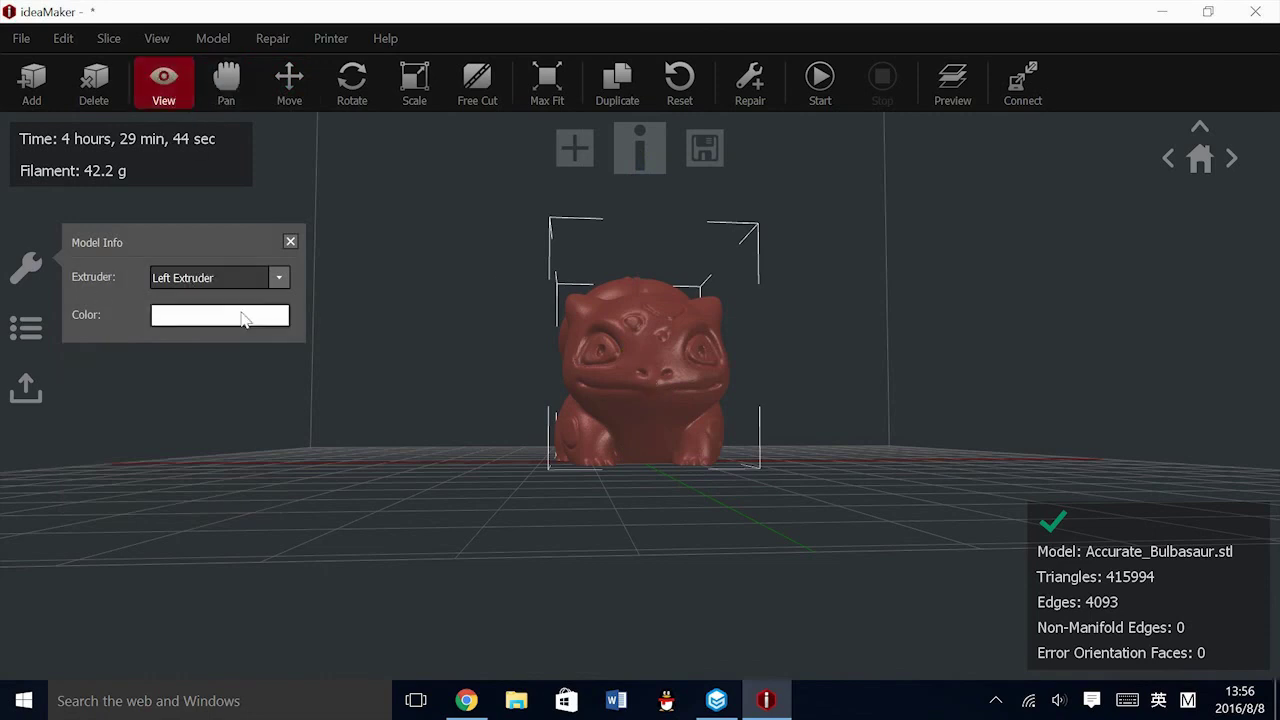
click(163, 279)
click(179, 323)
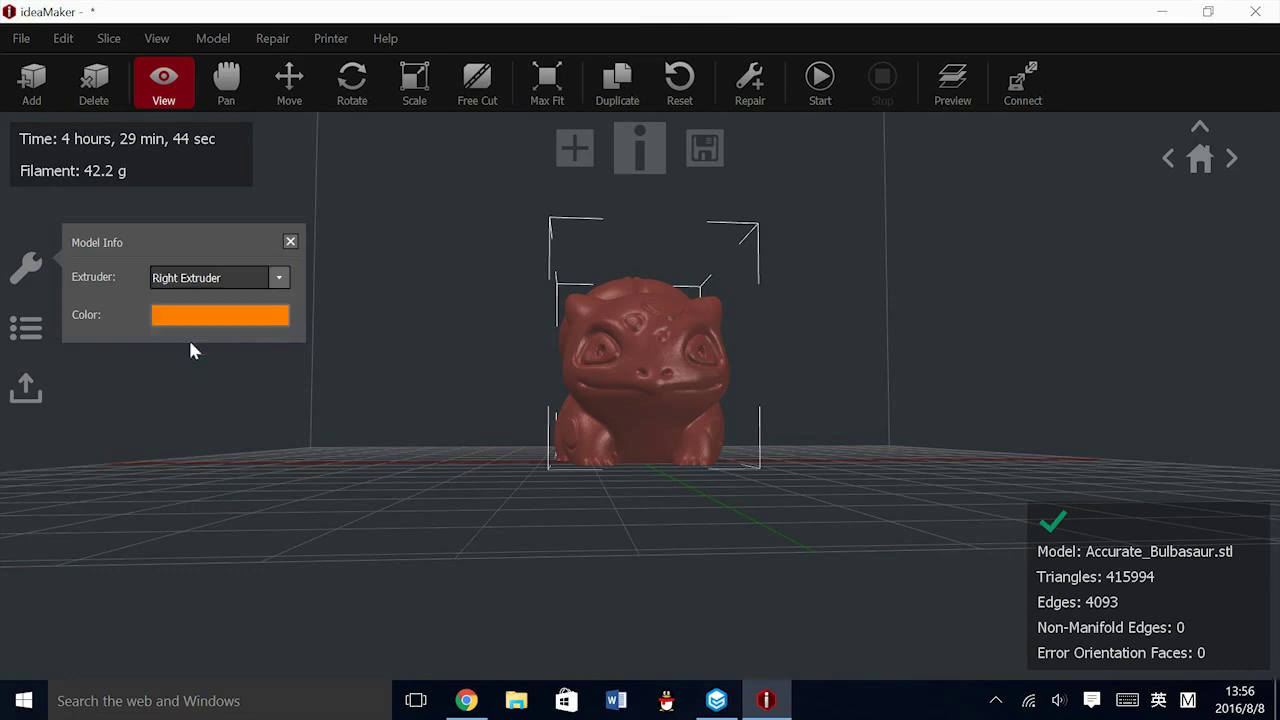
Deselect the model to inspect its extruder color from several angles, and select it again
click(378, 418)
drag(378, 418, 1071, 300)
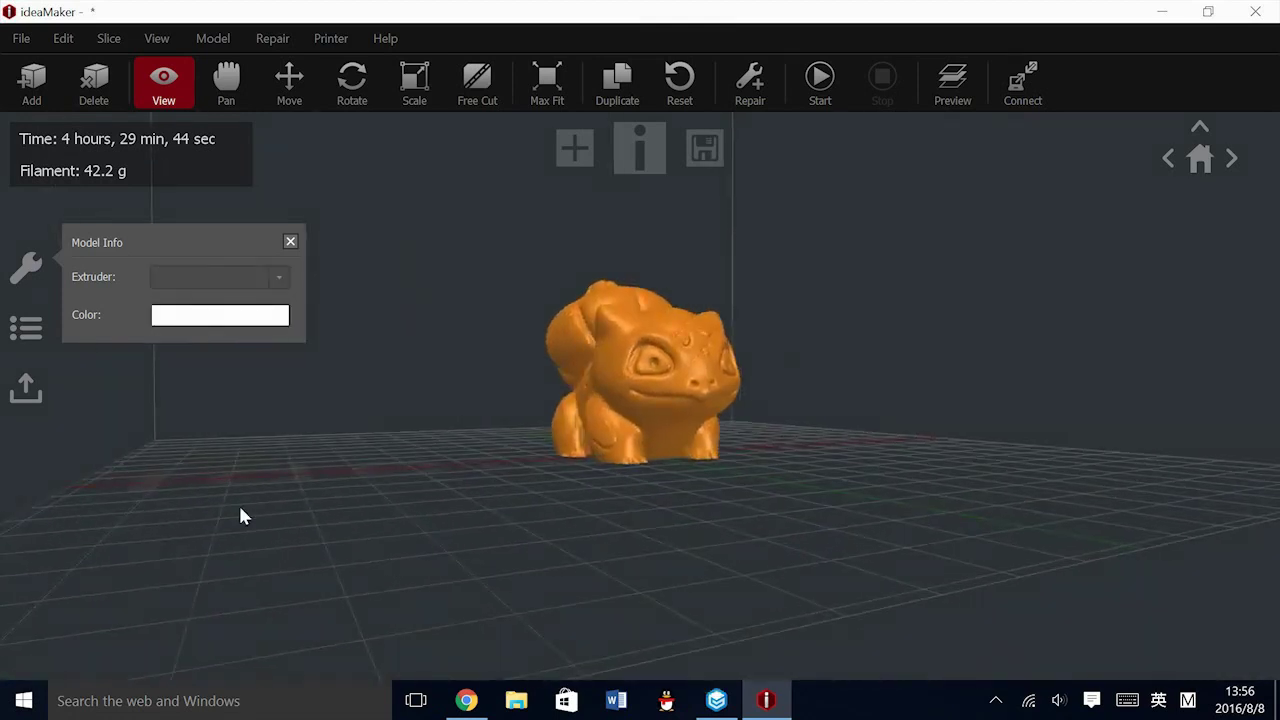
drag(675, 438, 937, 486)
drag(753, 503, 463, 409)
drag(536, 489, 790, 443)
click(644, 387)
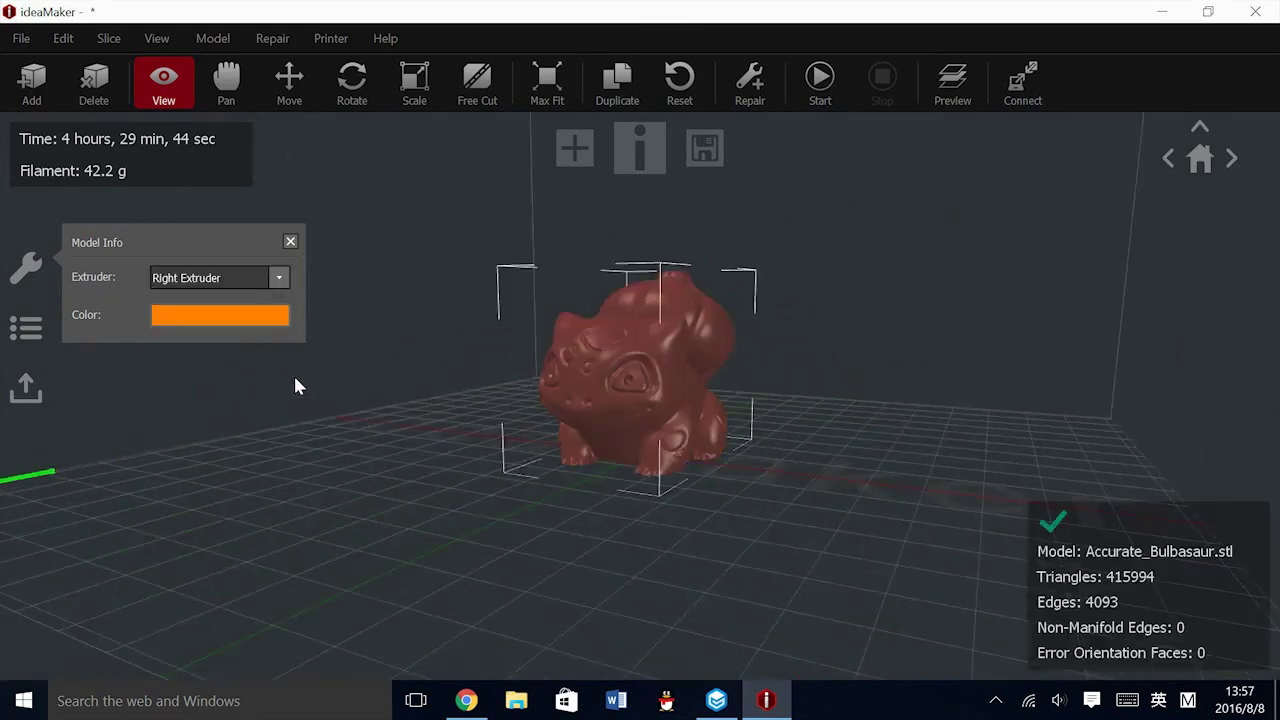
Review the support, raft and temperature settings for both extruders in the Standard - N2 Plus - PLA template's advanced settings
click(820, 80)
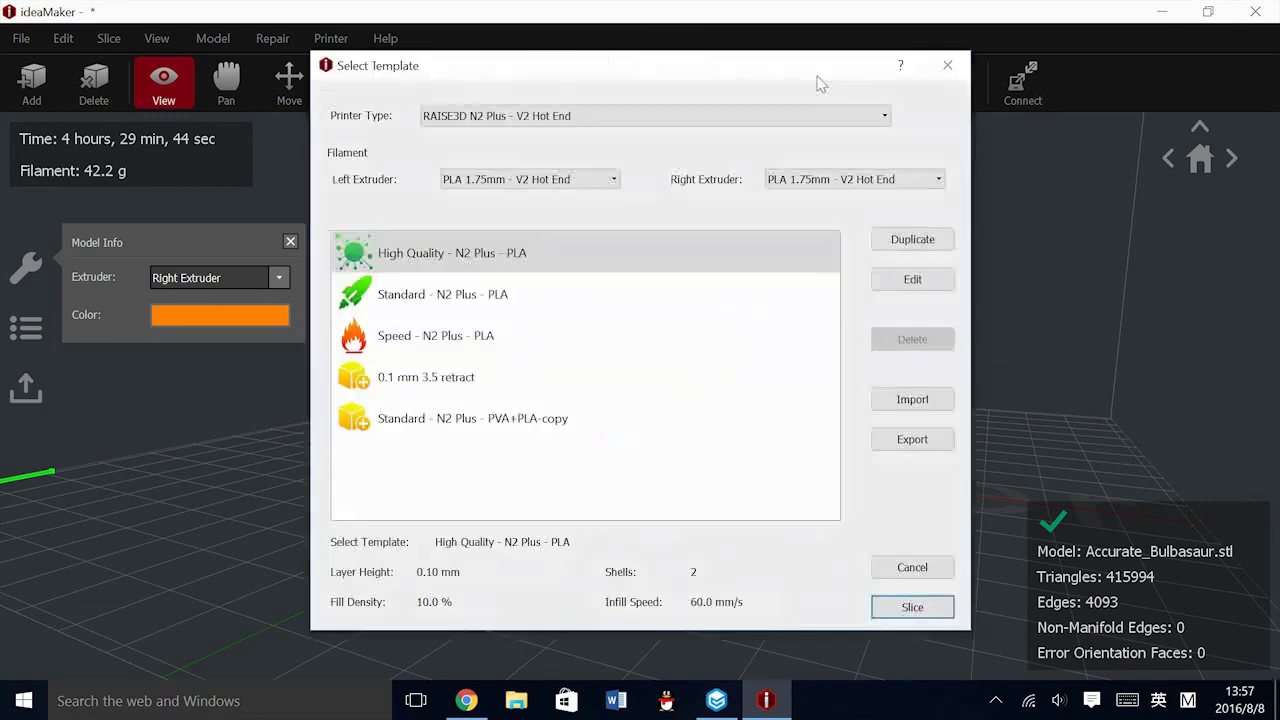
click(465, 300)
click(912, 279)
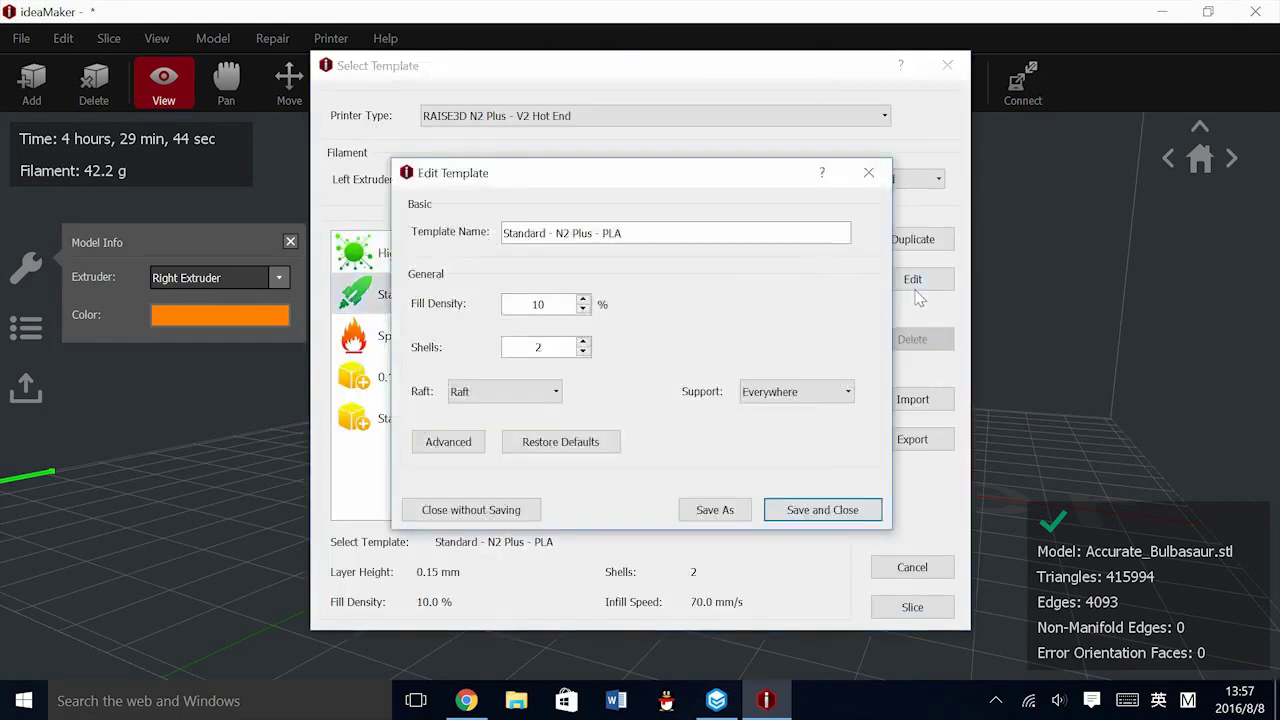
click(438, 446)
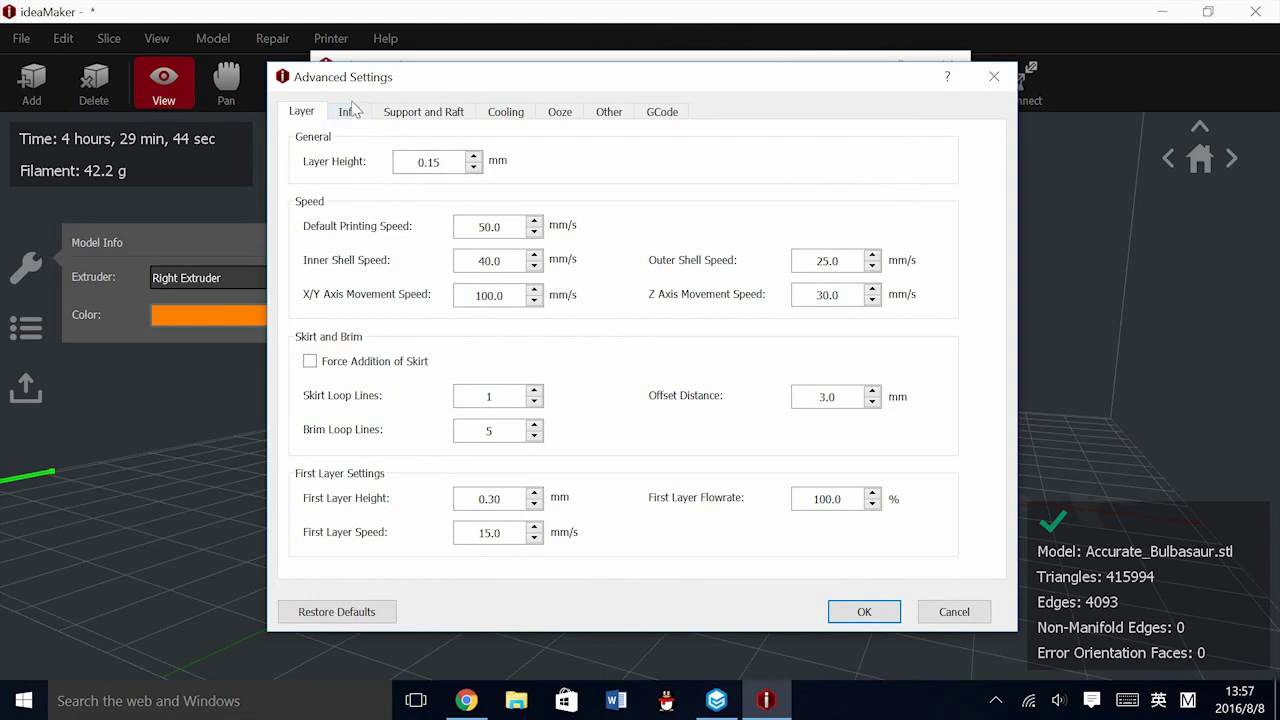
click(423, 111)
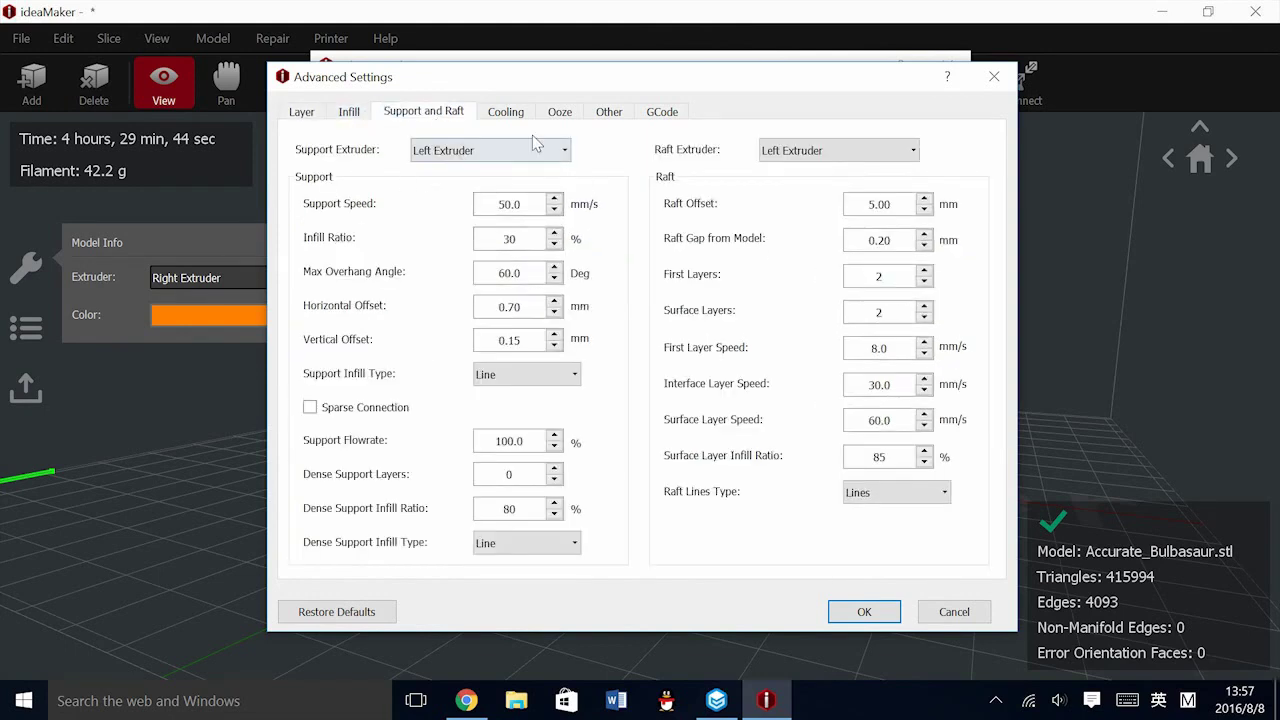
click(506, 116)
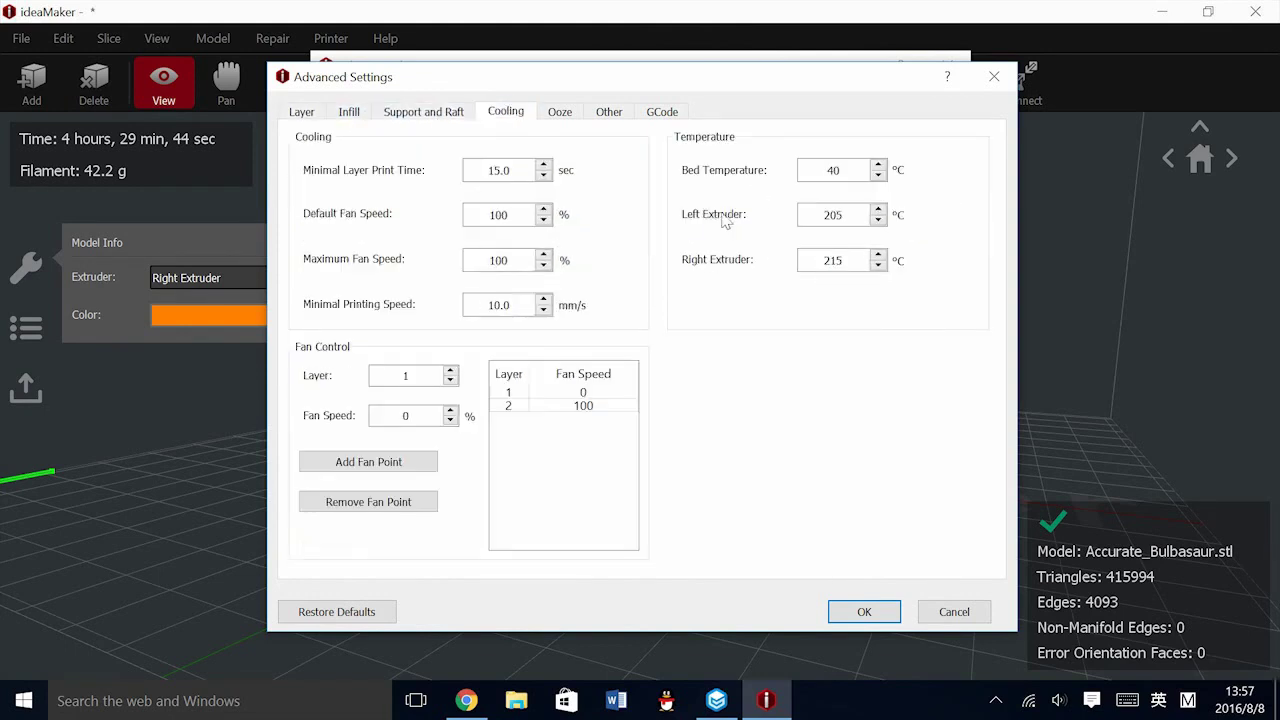
click(431, 117)
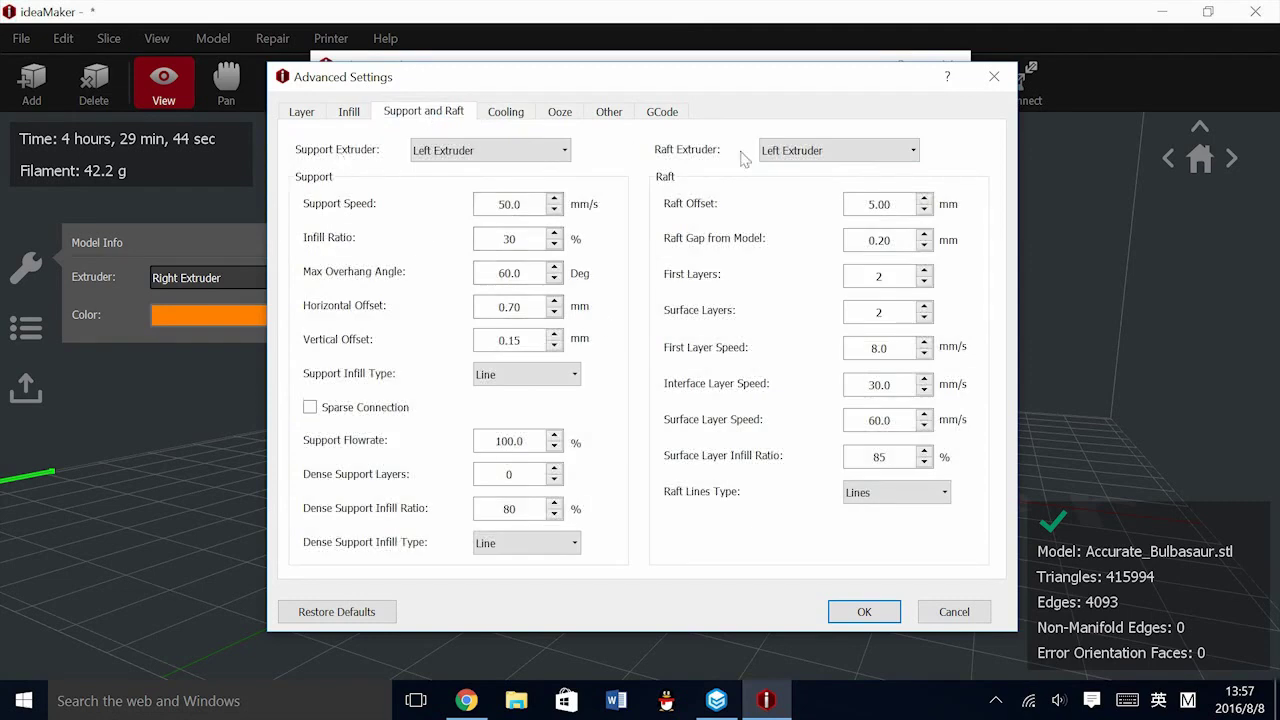
click(500, 113)
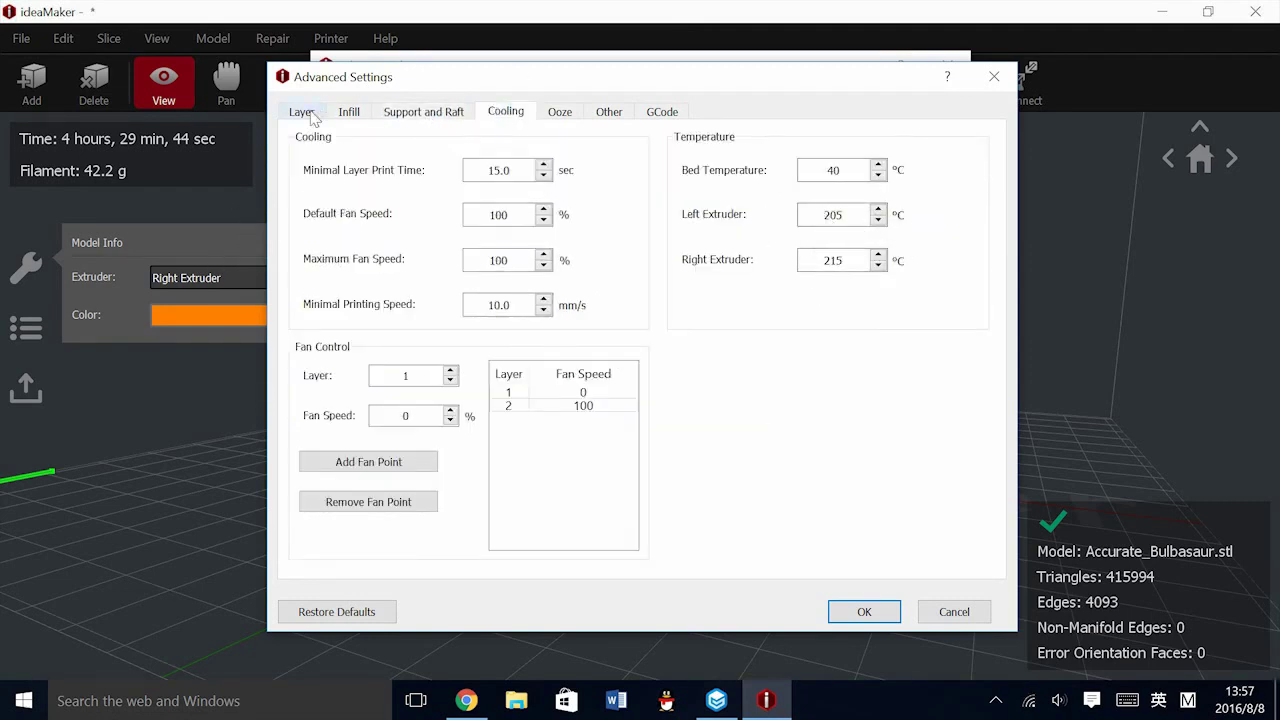
click(423, 111)
click(561, 113)
Accept and save the Standard - N2 Plus - PLA template, and slice the model assigned to the right extruder
click(862, 610)
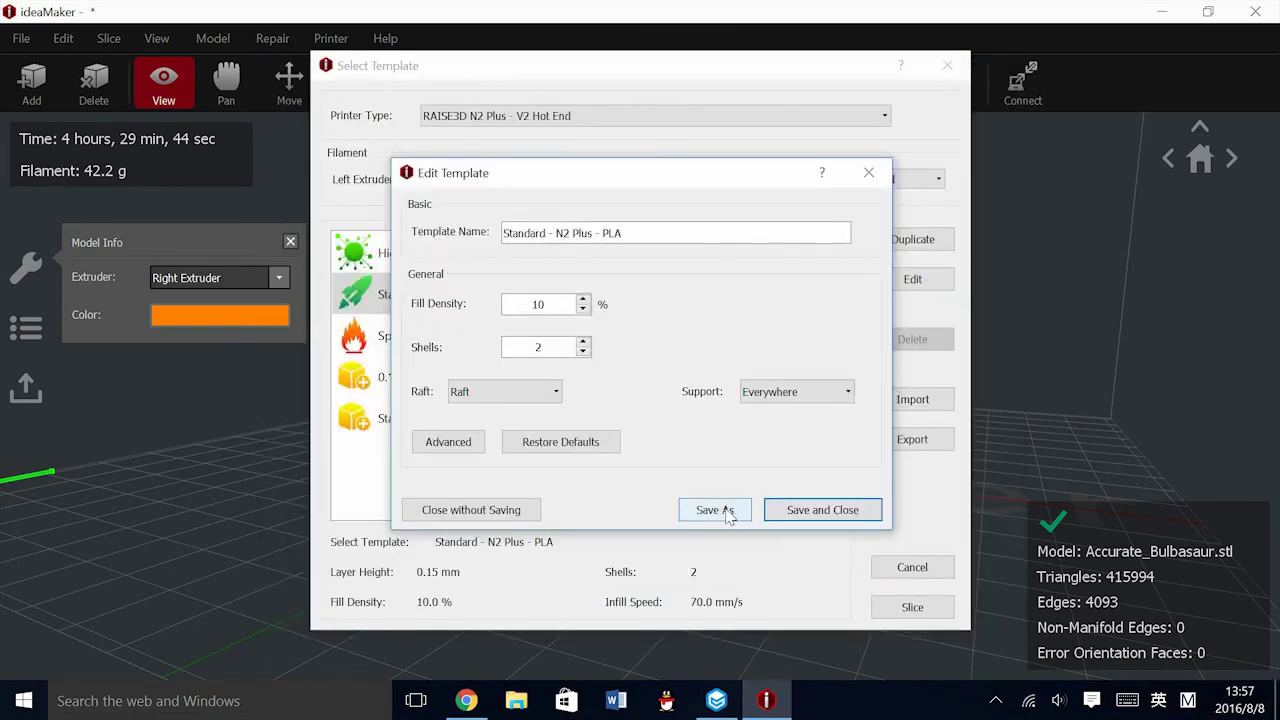
click(824, 510)
click(814, 496)
click(903, 607)
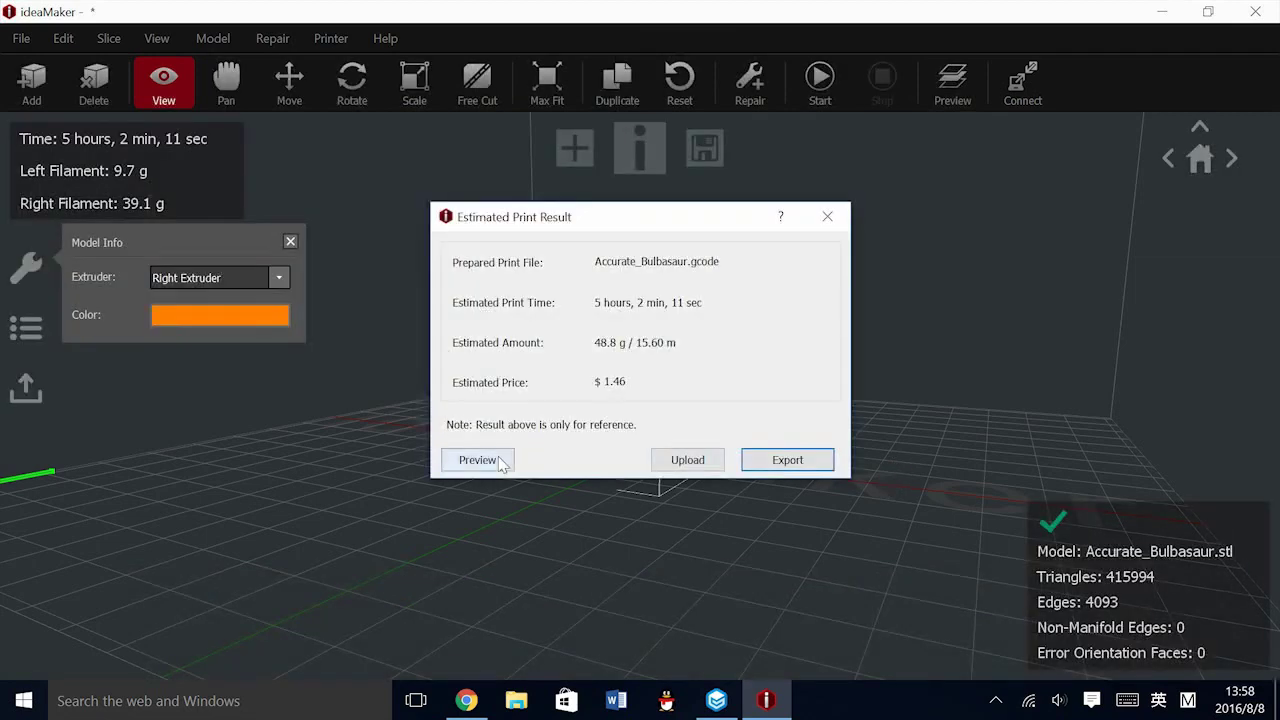
Preview the new dual-extruder slice and lower the displayed layers to 160 to examine the infill
click(478, 460)
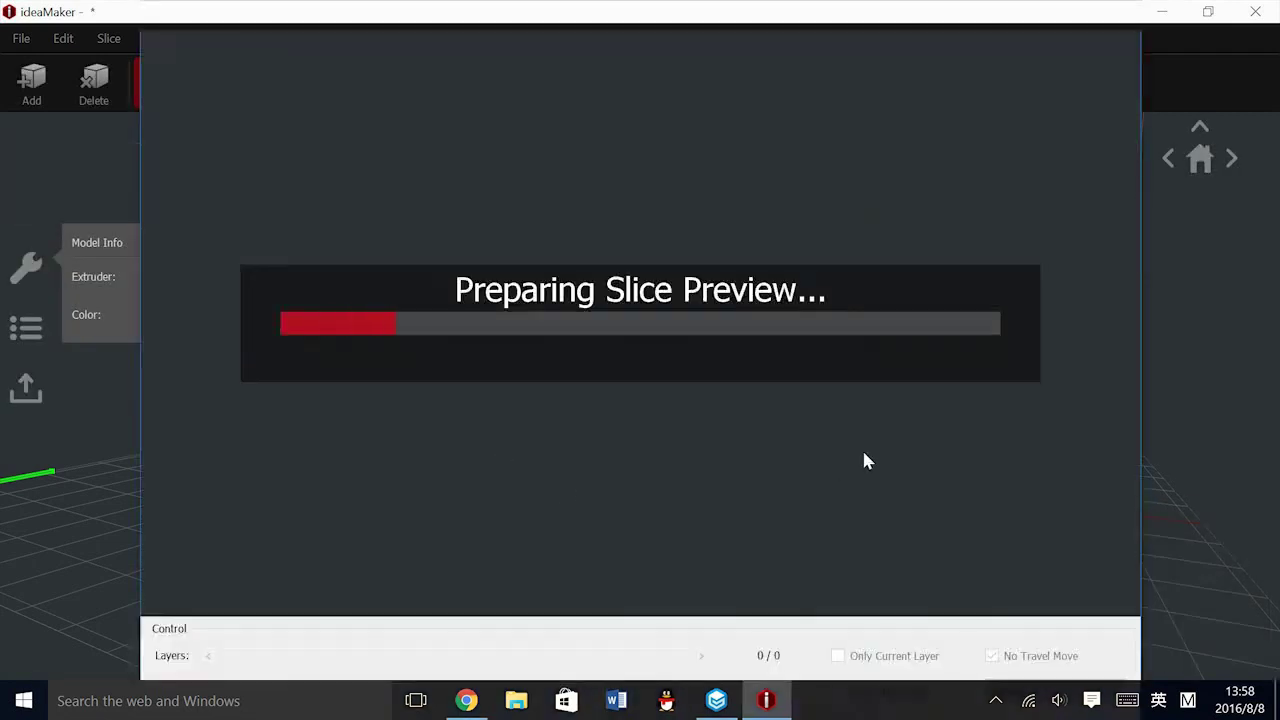
scroll(818, 458, up, 5)
drag(826, 485, 925, 383)
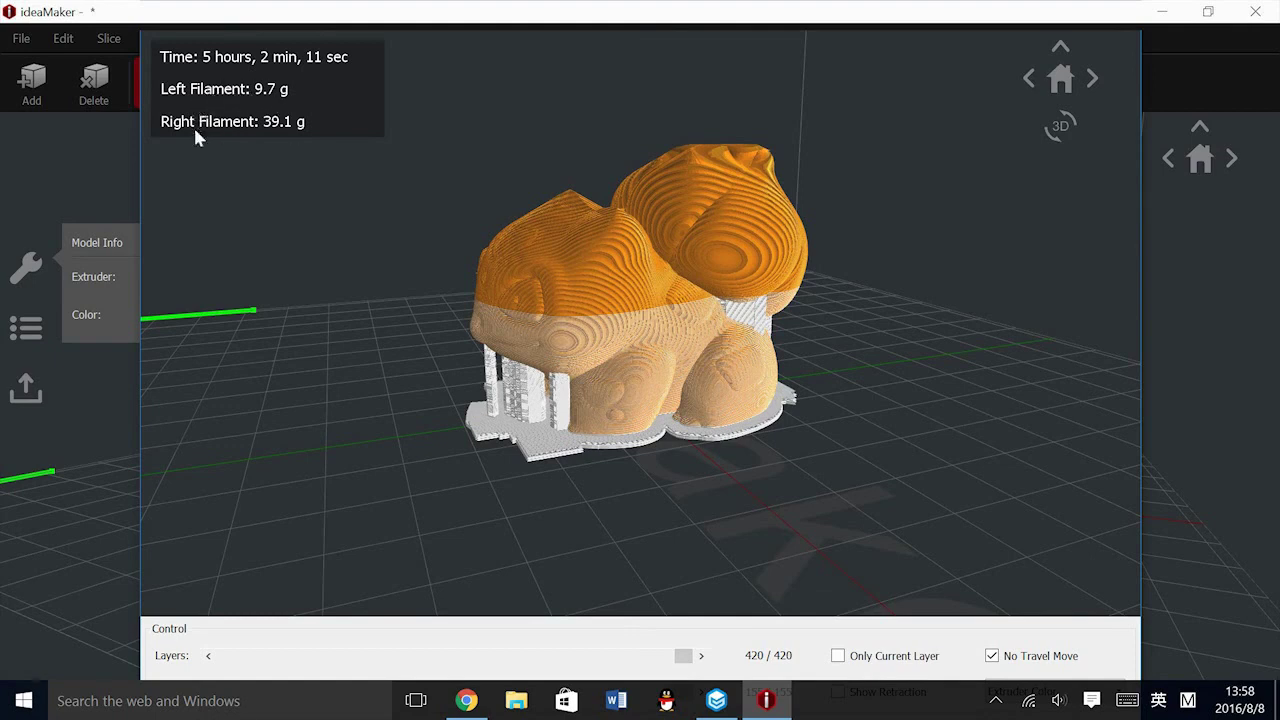
drag(685, 656, 400, 655)
drag(723, 452, 866, 470)
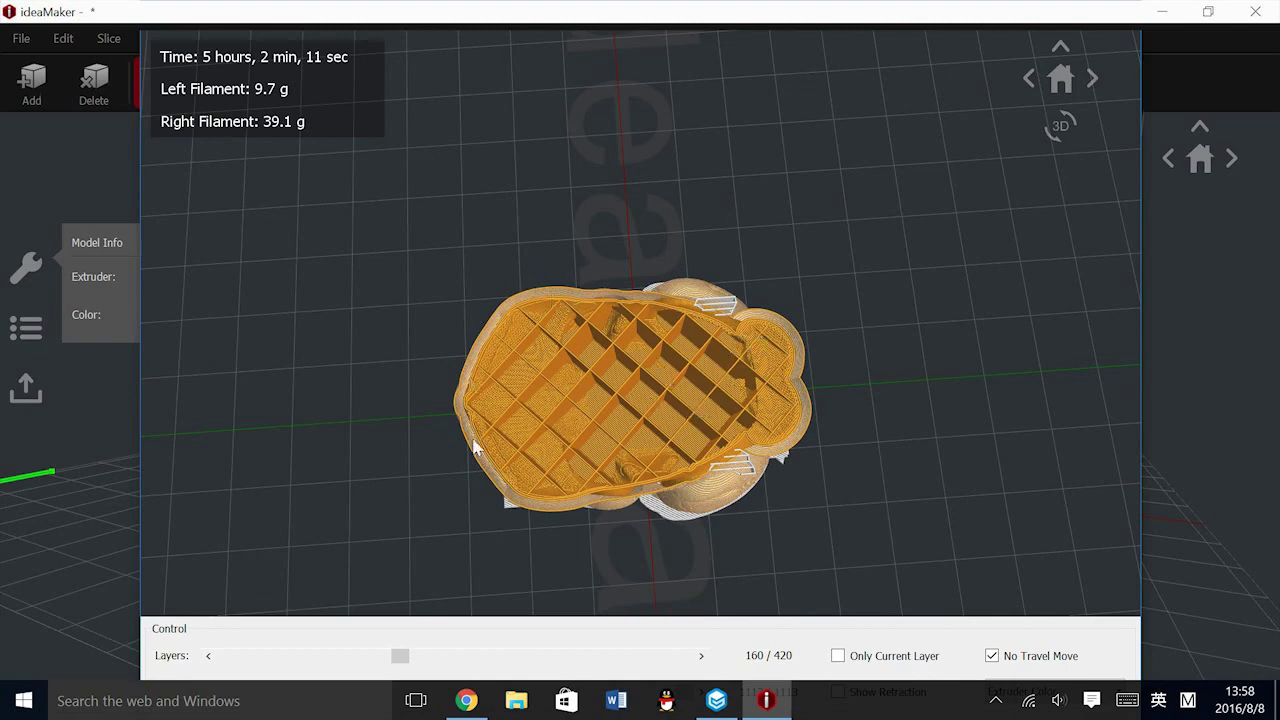
Examine the supports and raft from the side, and close the preview and the print estimate
right_drag(745, 498, 757, 90)
right_drag(537, 459, 576, 447)
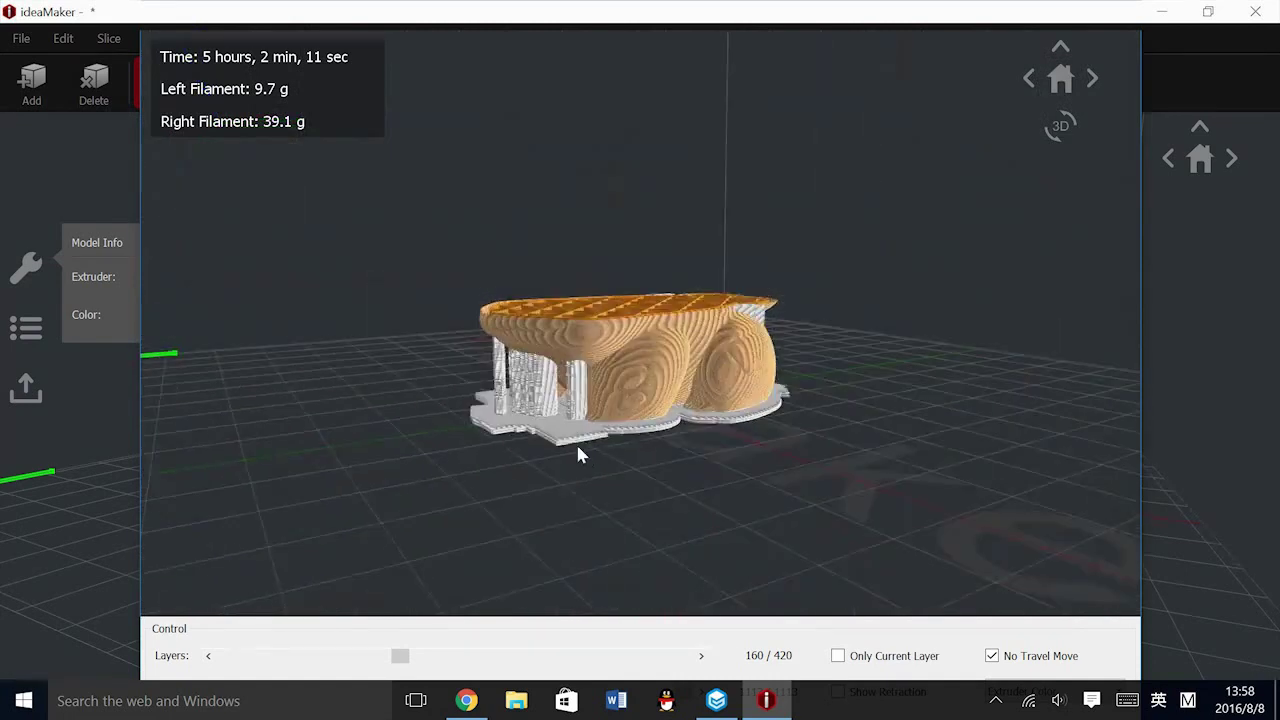
scroll(433, 413, up, 4)
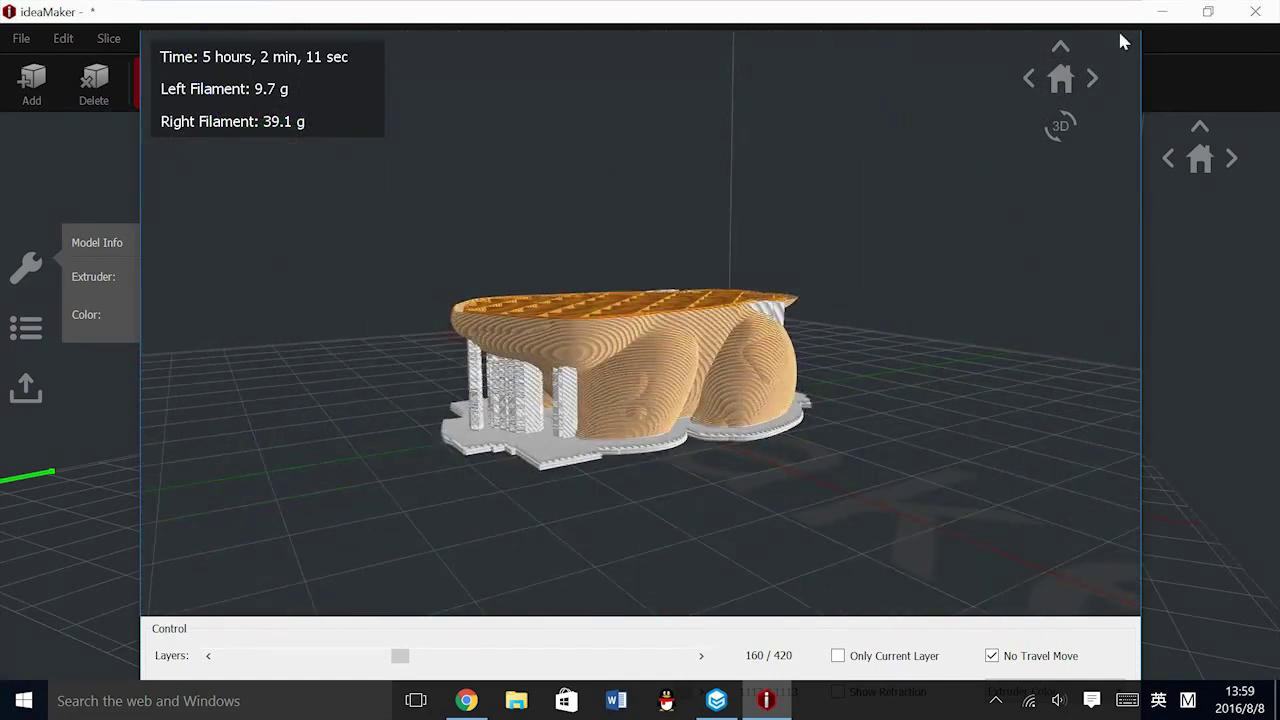
click(1117, 27)
click(826, 218)
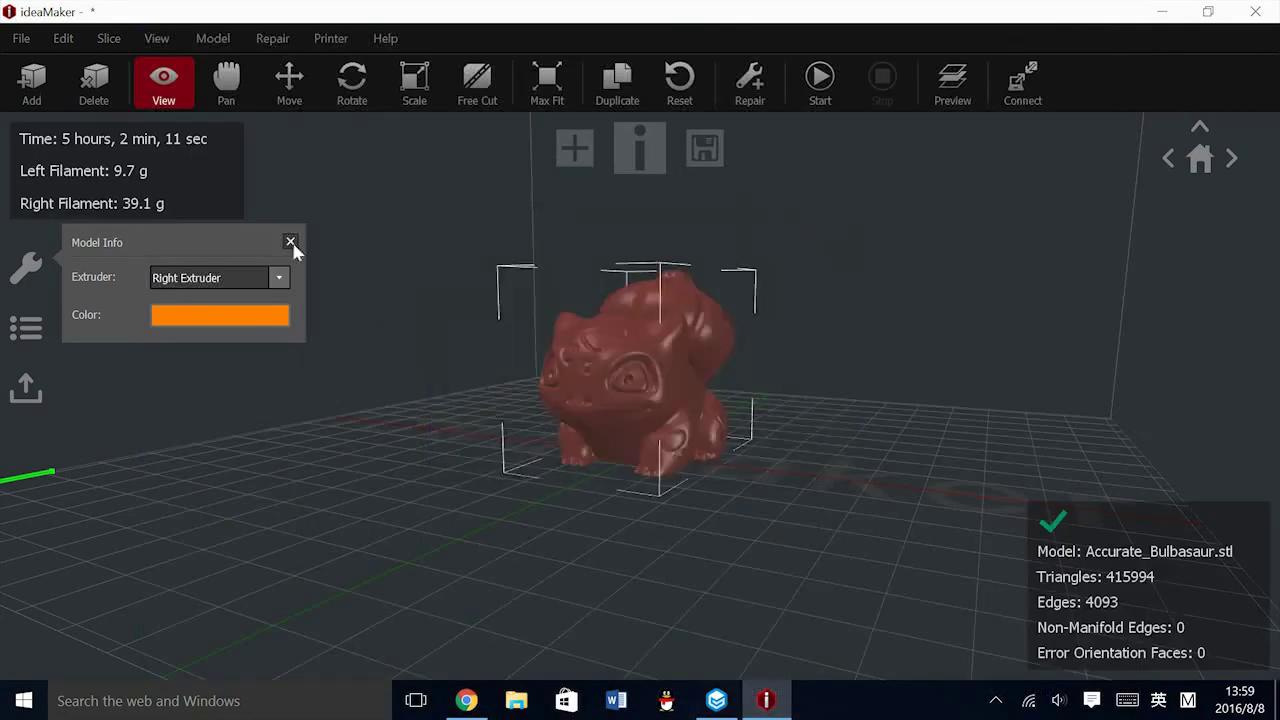
Close the model info and split the Bulbasaur model into separate parts with Auto Ungroup
click(290, 242)
drag(331, 311, 768, 484)
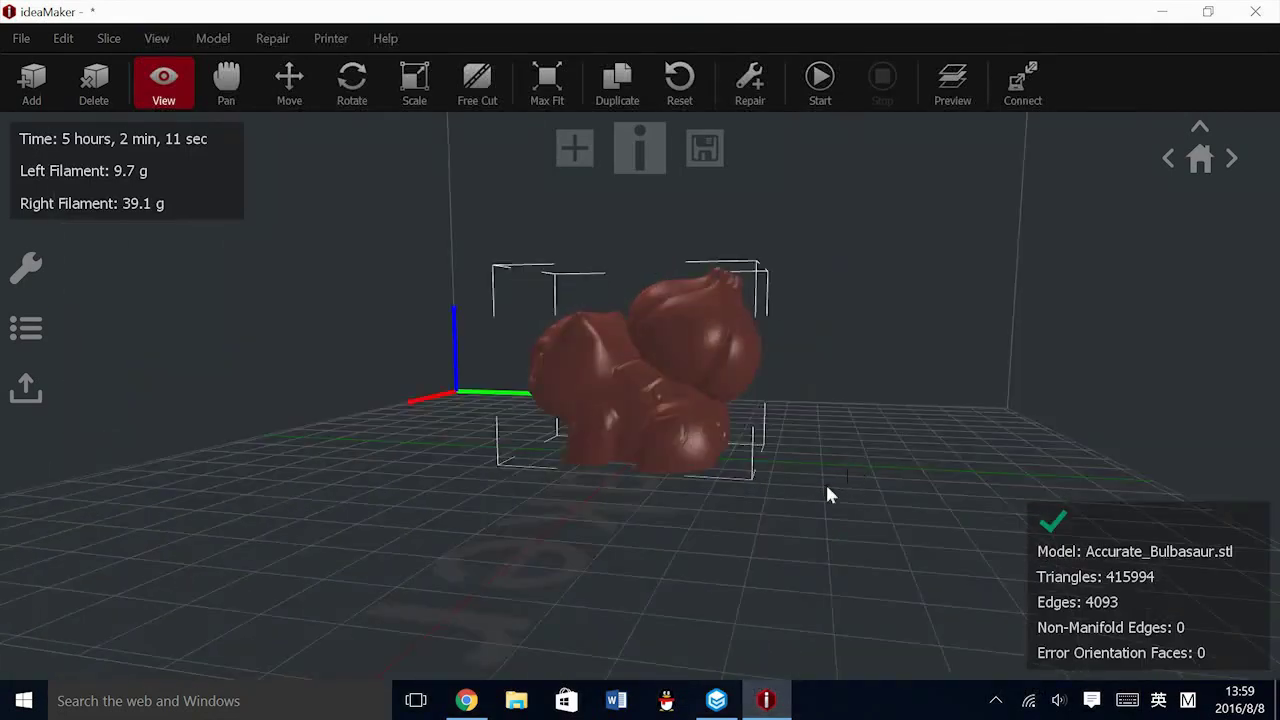
drag(322, 474, 818, 504)
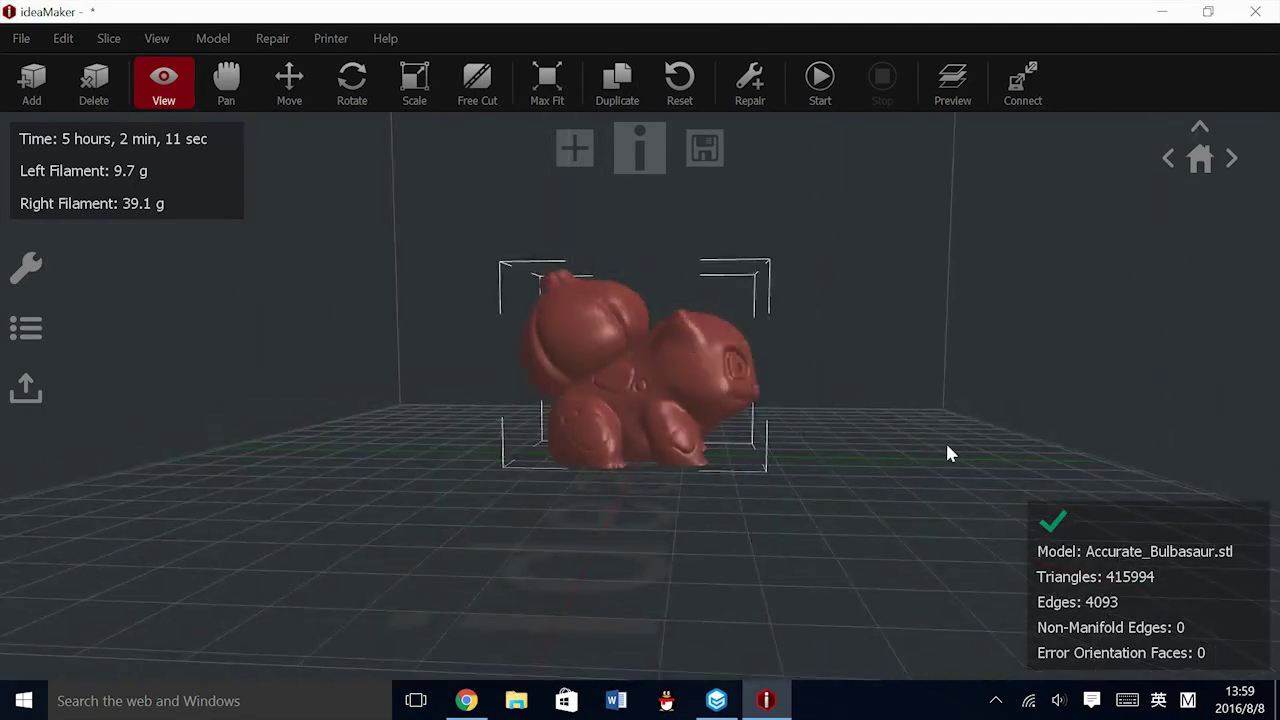
scroll(777, 376, up, 5)
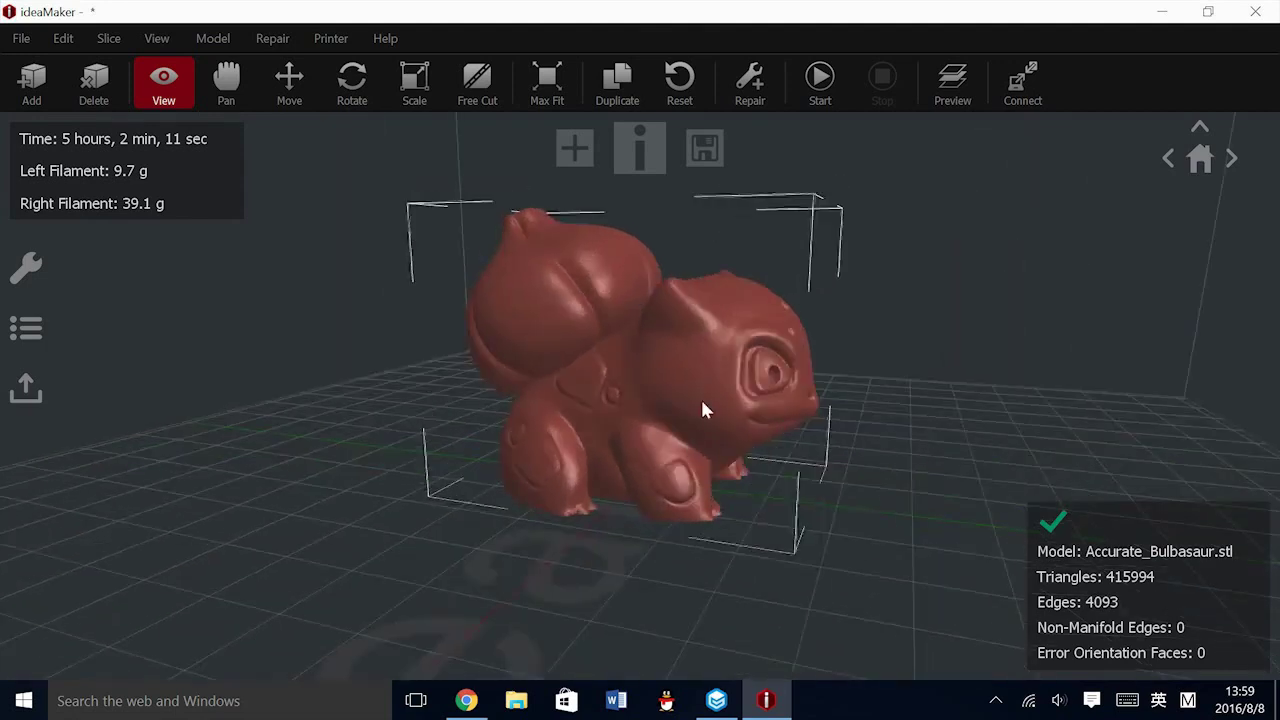
click(213, 38)
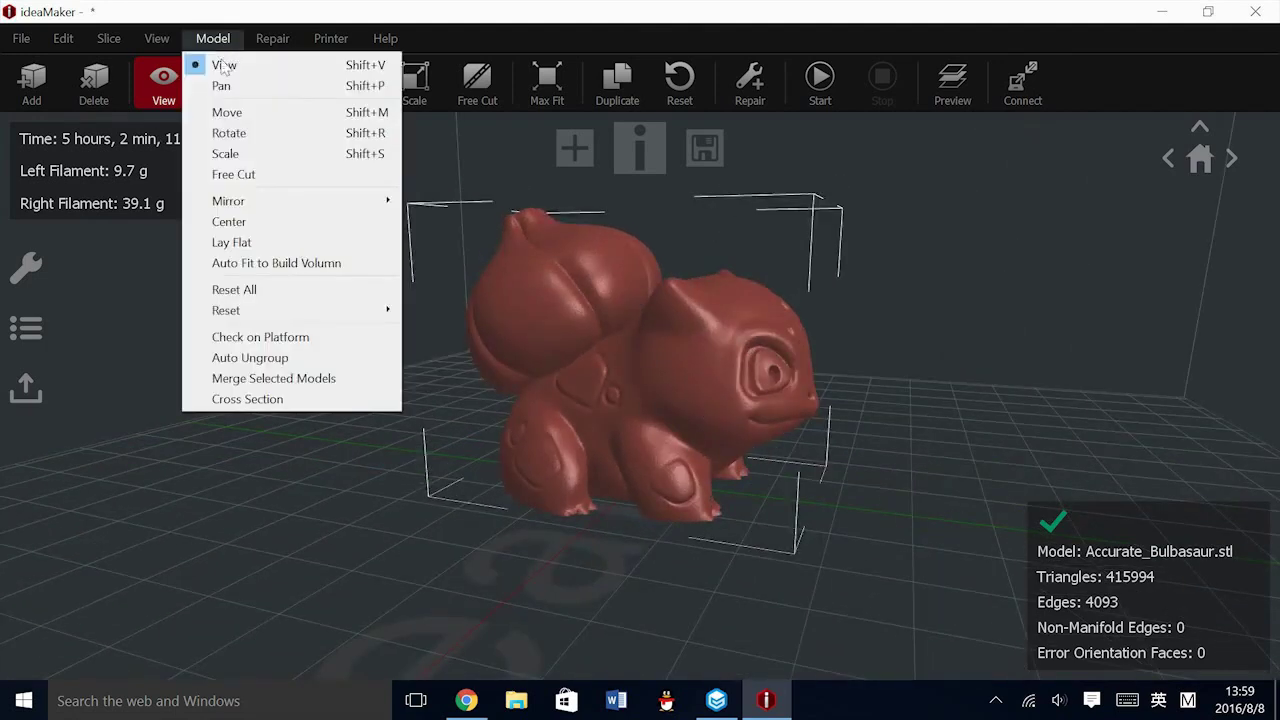
click(300, 358)
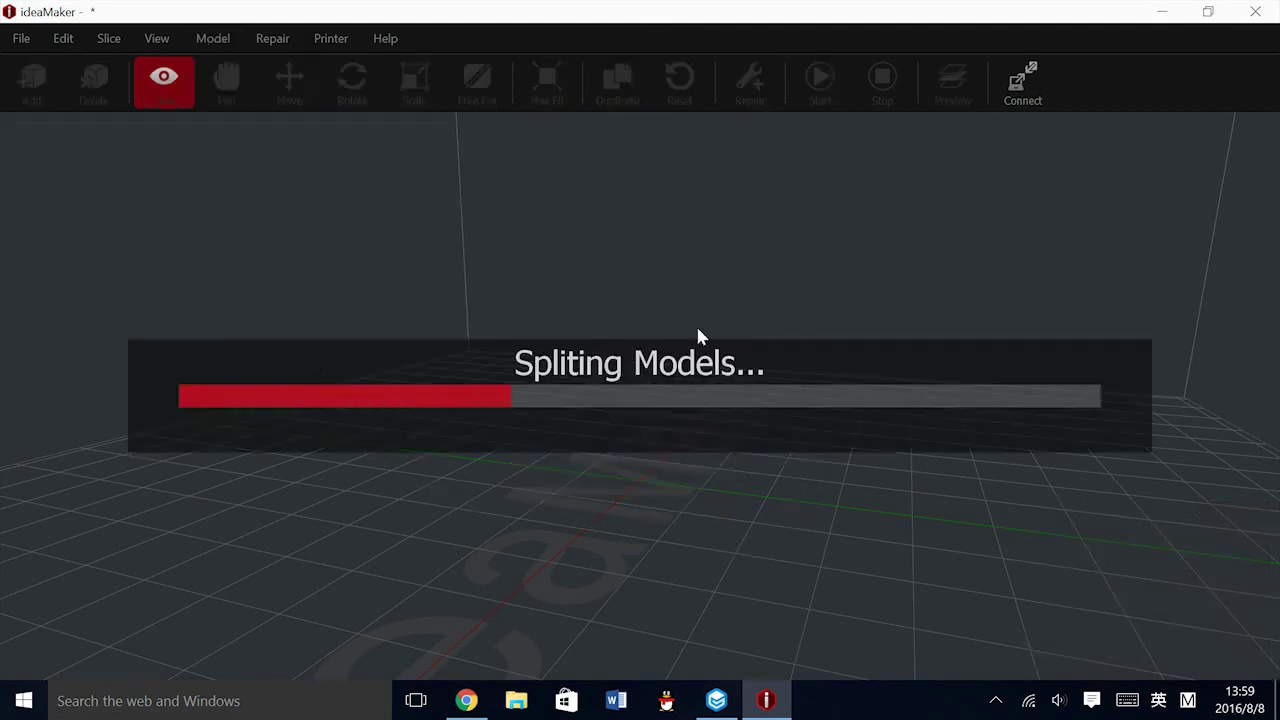
Shift the split parts together, and move the body away from the bulb to X 54.92, Y -21.70 mm
drag(758, 465, 1049, 491)
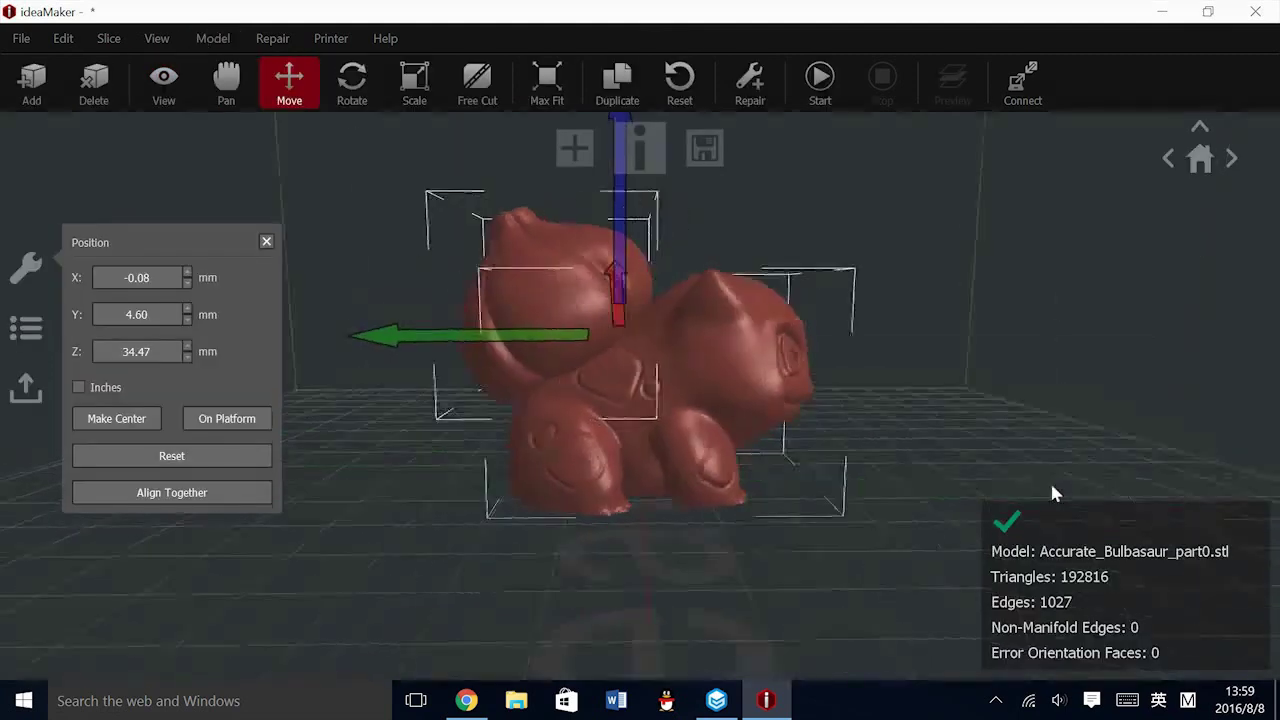
drag(443, 348, 553, 368)
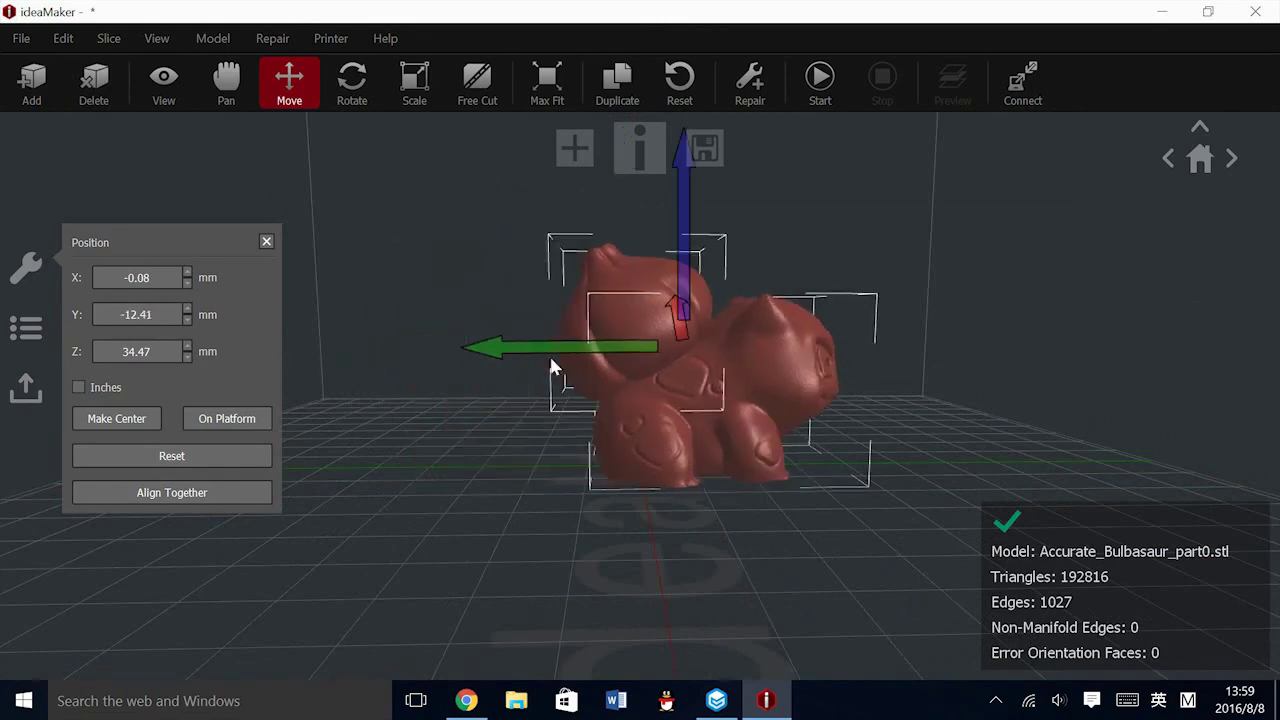
right_drag(764, 470, 275, 535)
click(735, 448)
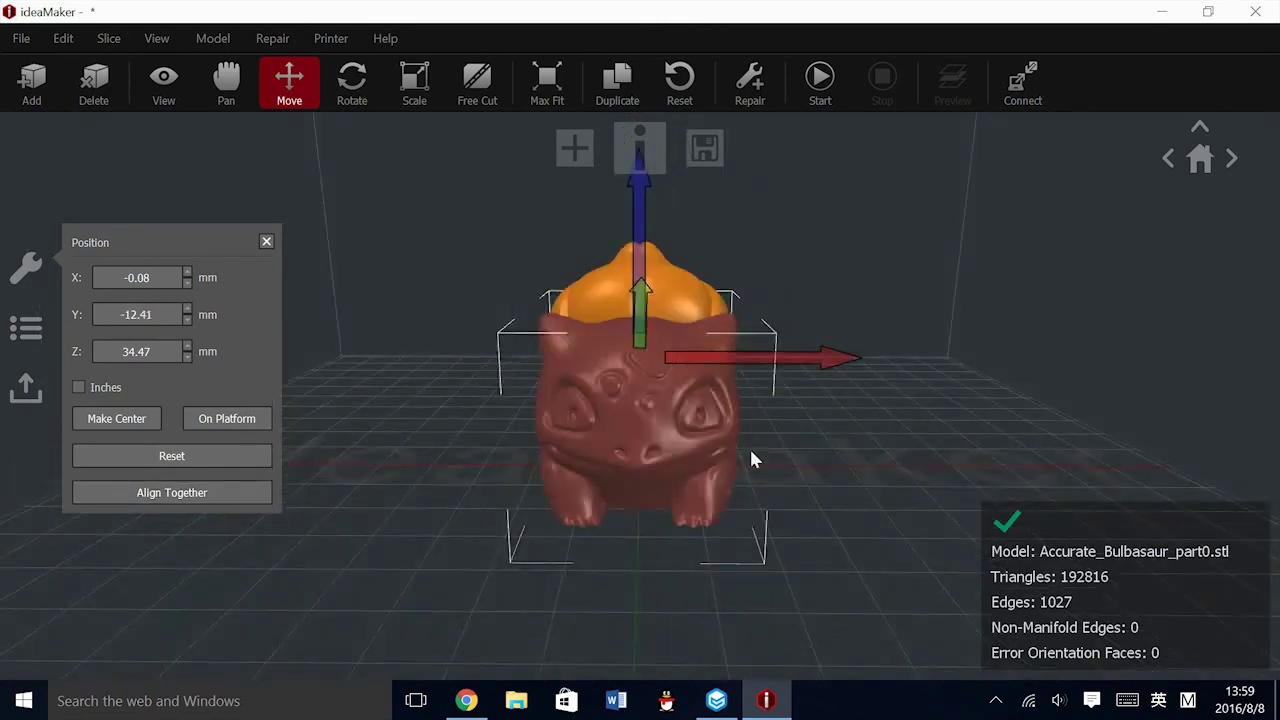
drag(800, 415, 1060, 398)
right_drag(589, 511, 709, 449)
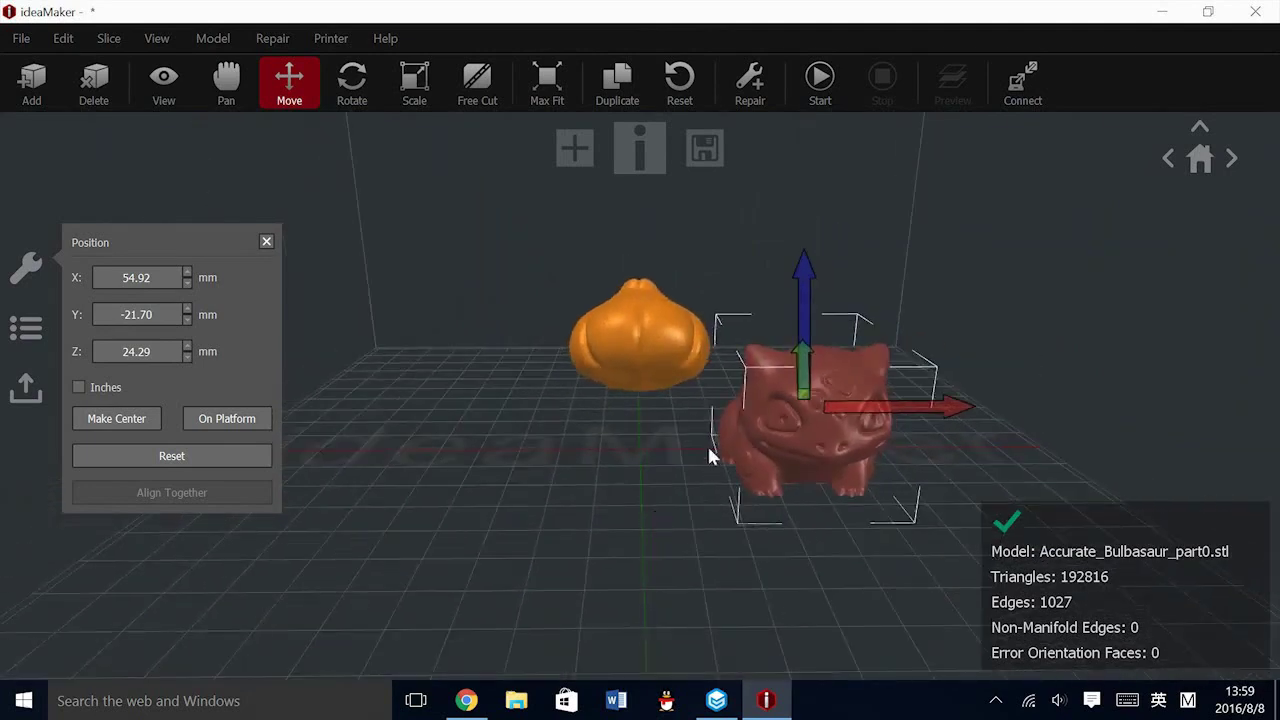
Raise the bulb part higher above the platform and move the body to its opposite side at X -75.03 mm
click(642, 345)
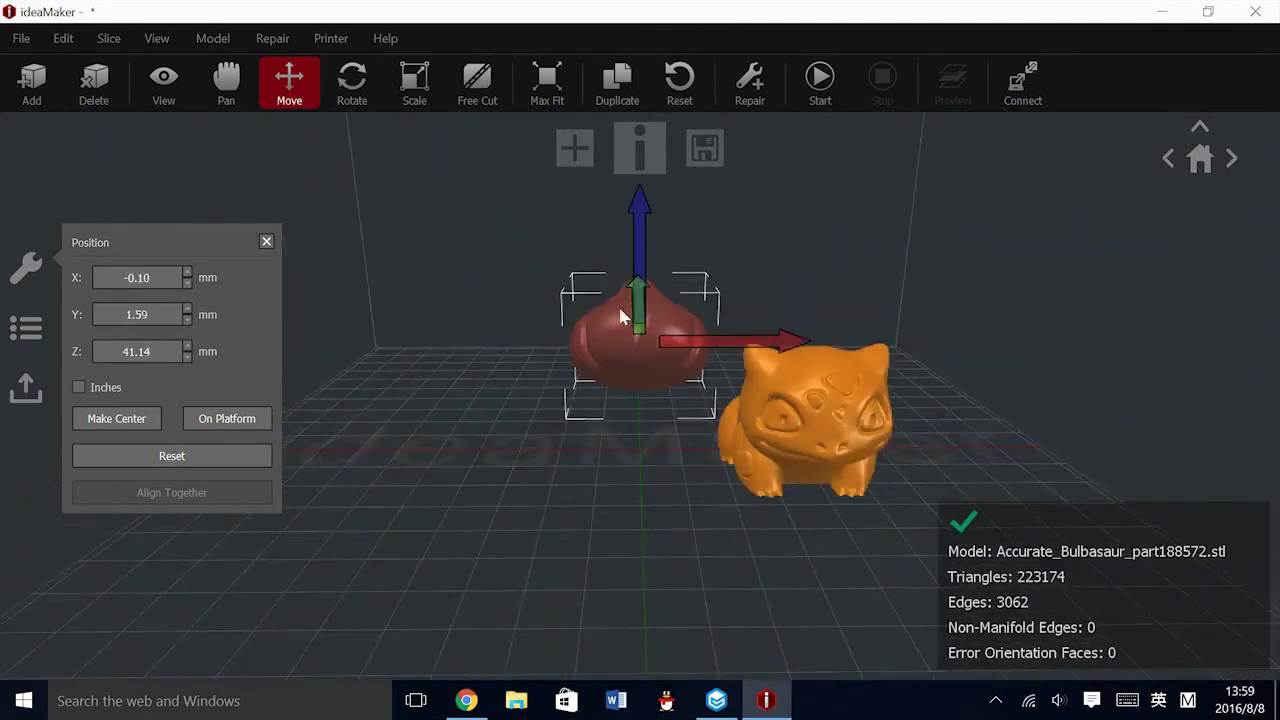
click(797, 417)
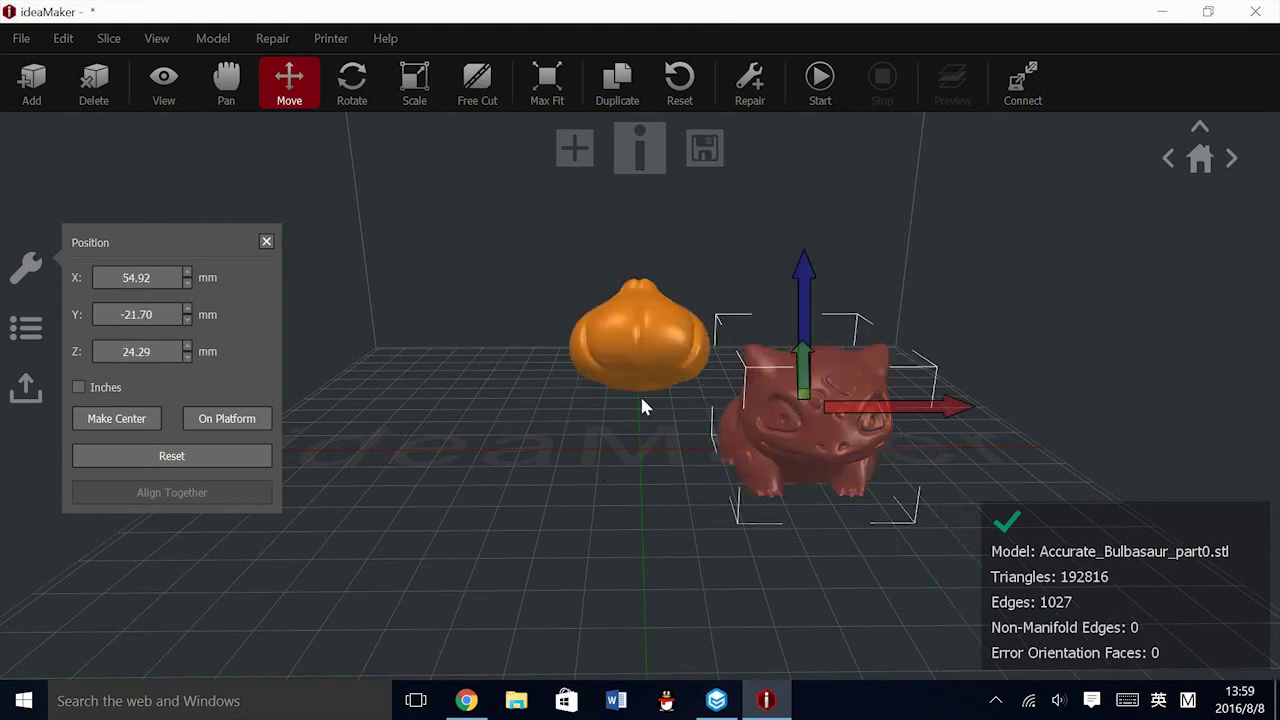
click(575, 342)
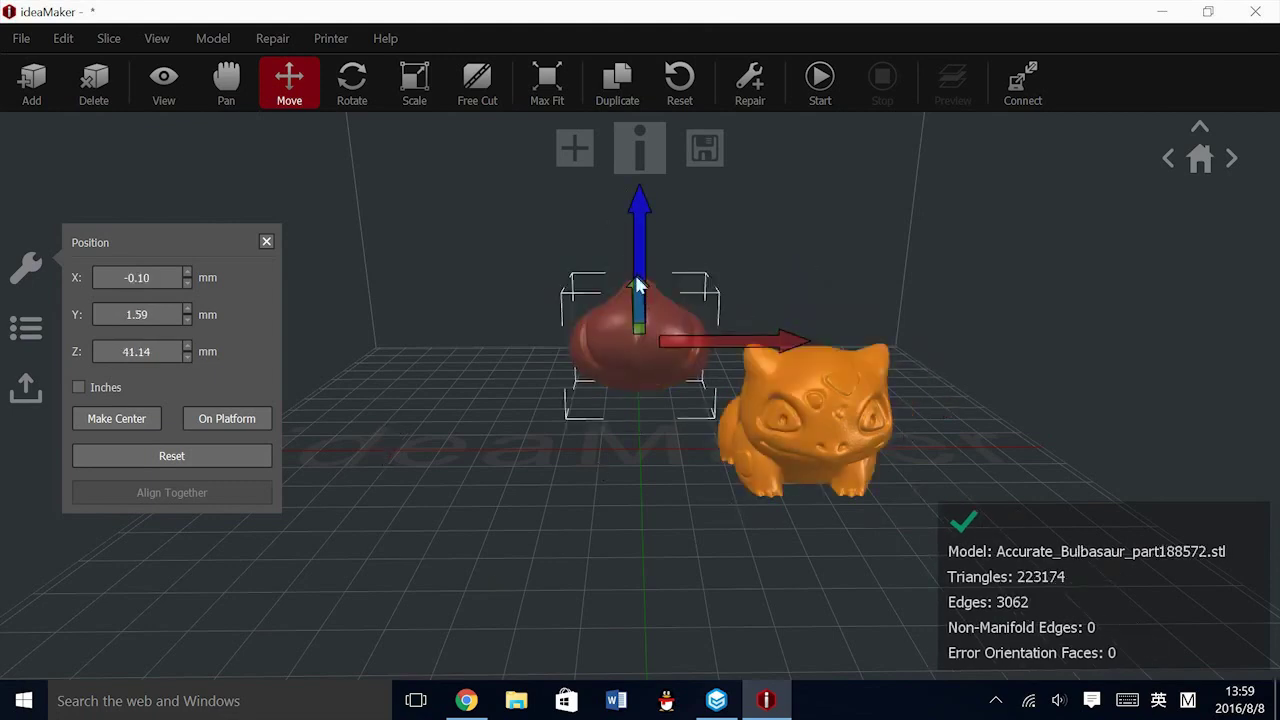
drag(637, 239, 638, 165)
click(848, 425)
drag(901, 399, 266, 544)
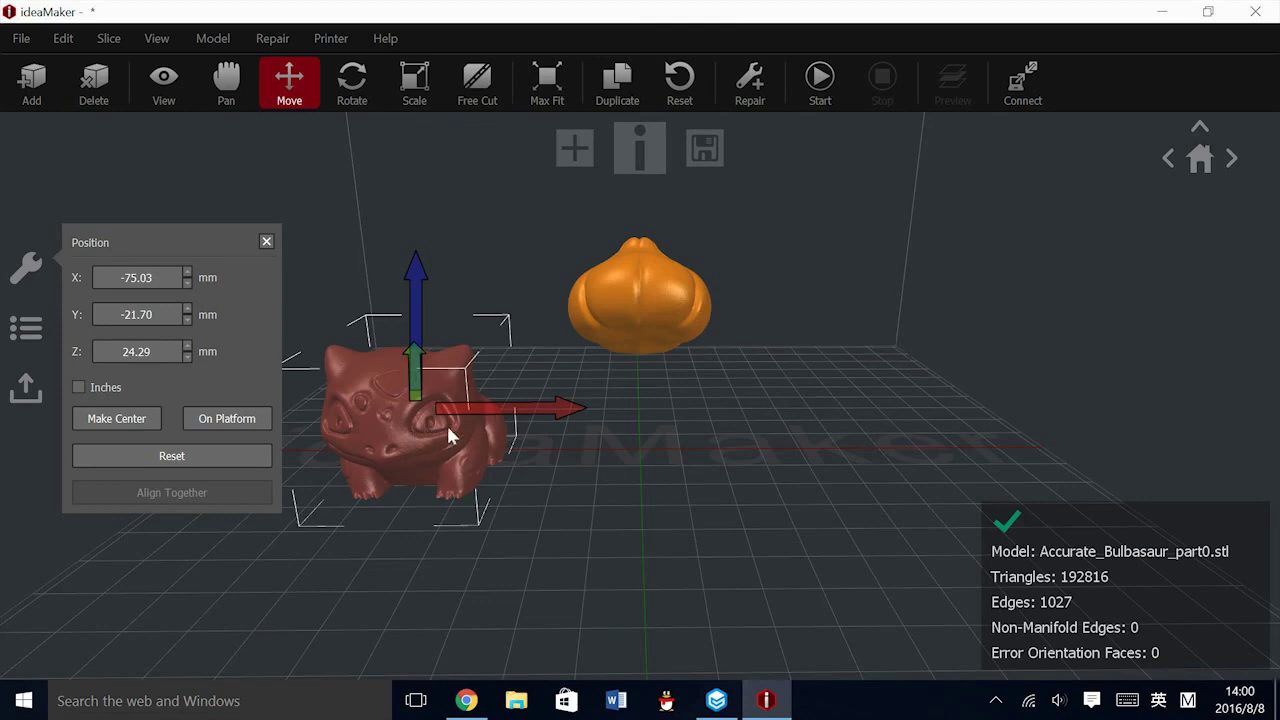
Select both parts, reassemble them with Align Together, and close the position settings
ctrl+click(625, 313)
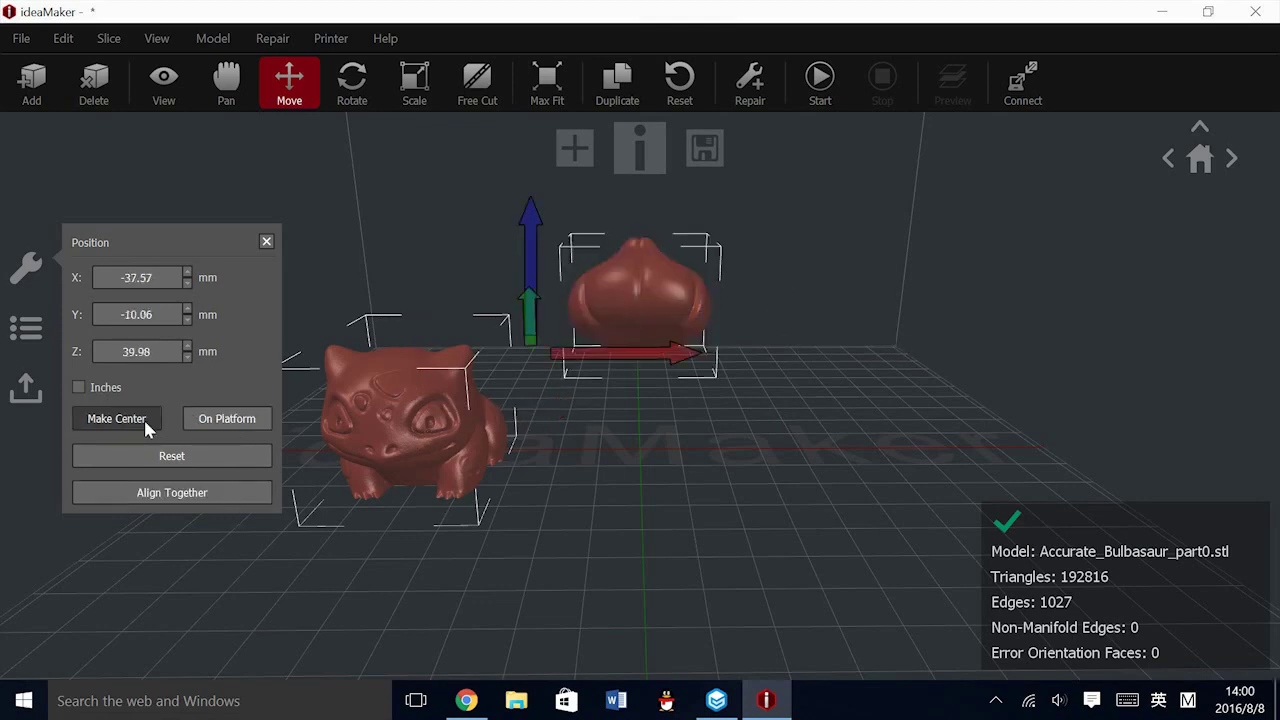
click(225, 493)
drag(629, 563, 957, 432)
right_drag(957, 425, 837, 346)
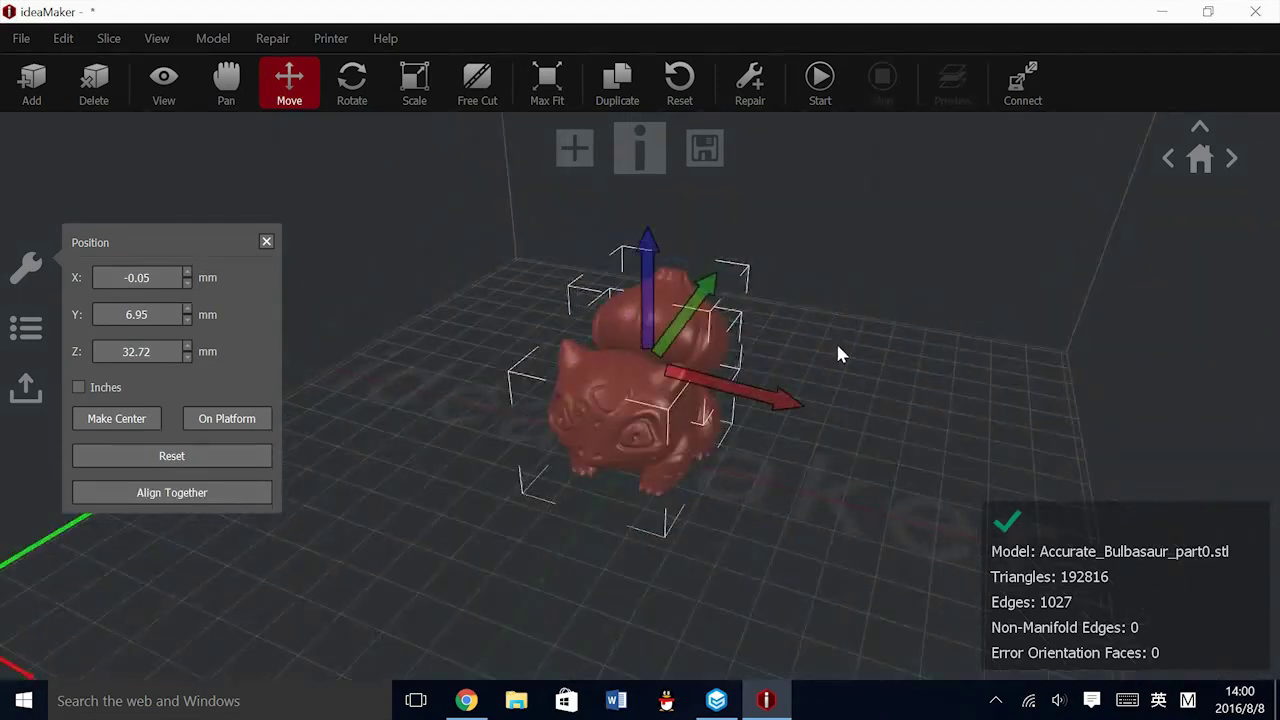
click(837, 346)
click(266, 242)
right_drag(858, 497, 732, 295)
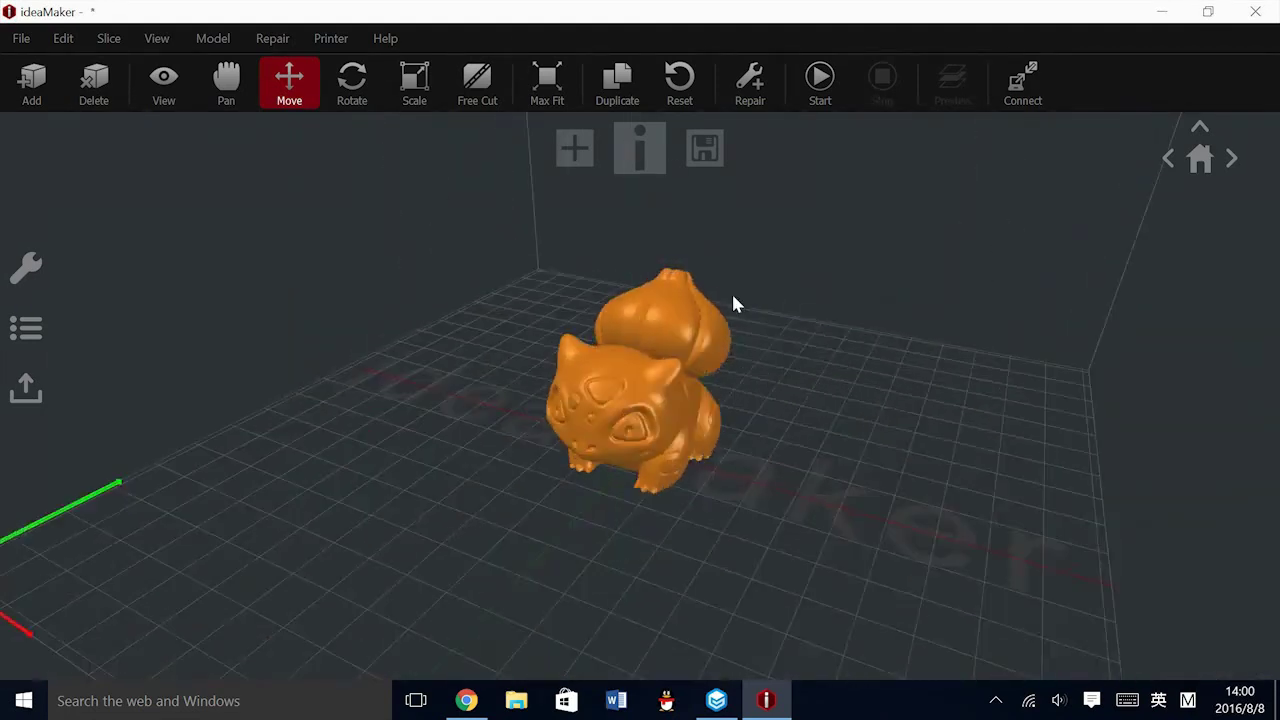
right_drag(726, 574, 749, 586)
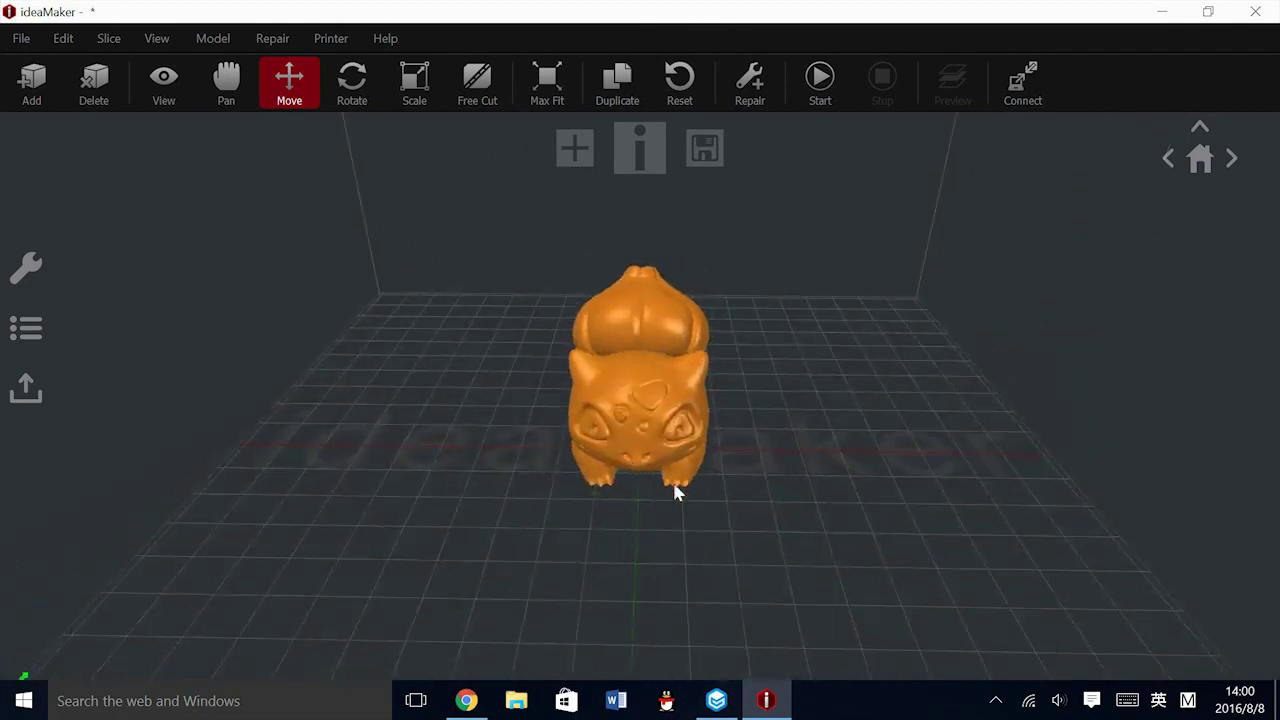
Assign the body part to the Left Extruder and check the two-colour model from several sides
right_drag(669, 507, 960, 457)
click(684, 407)
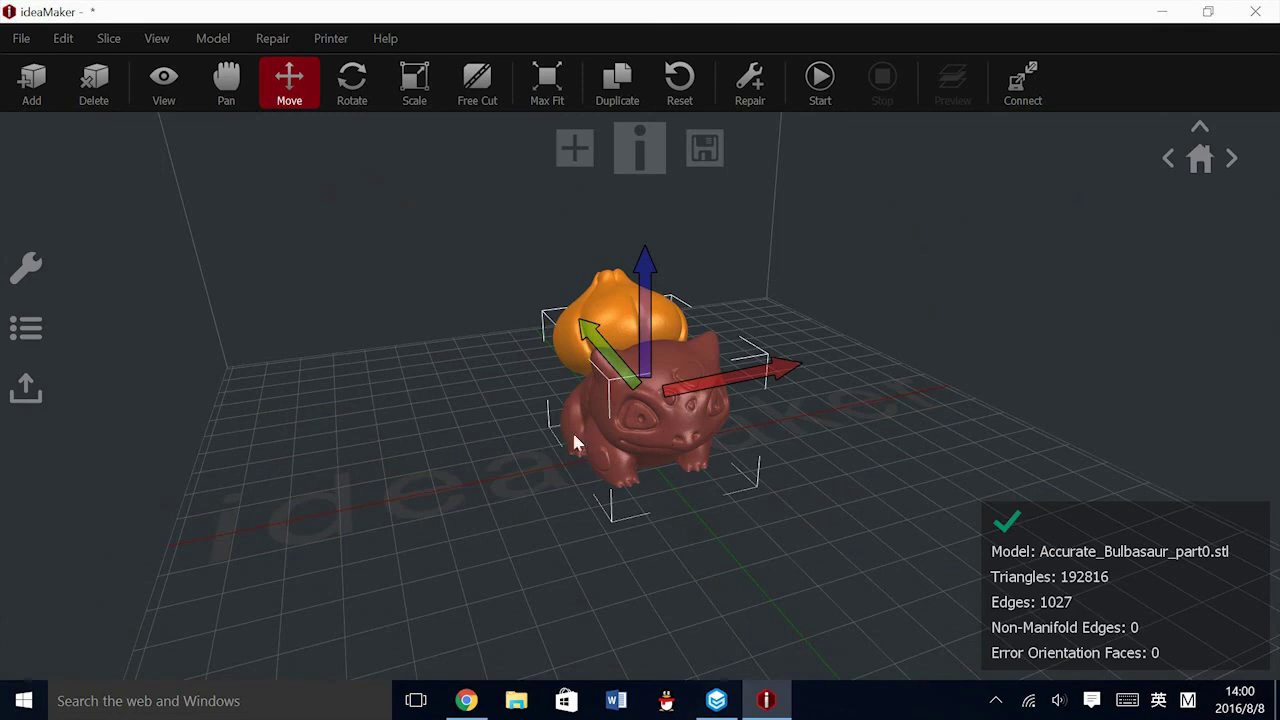
click(170, 95)
click(278, 278)
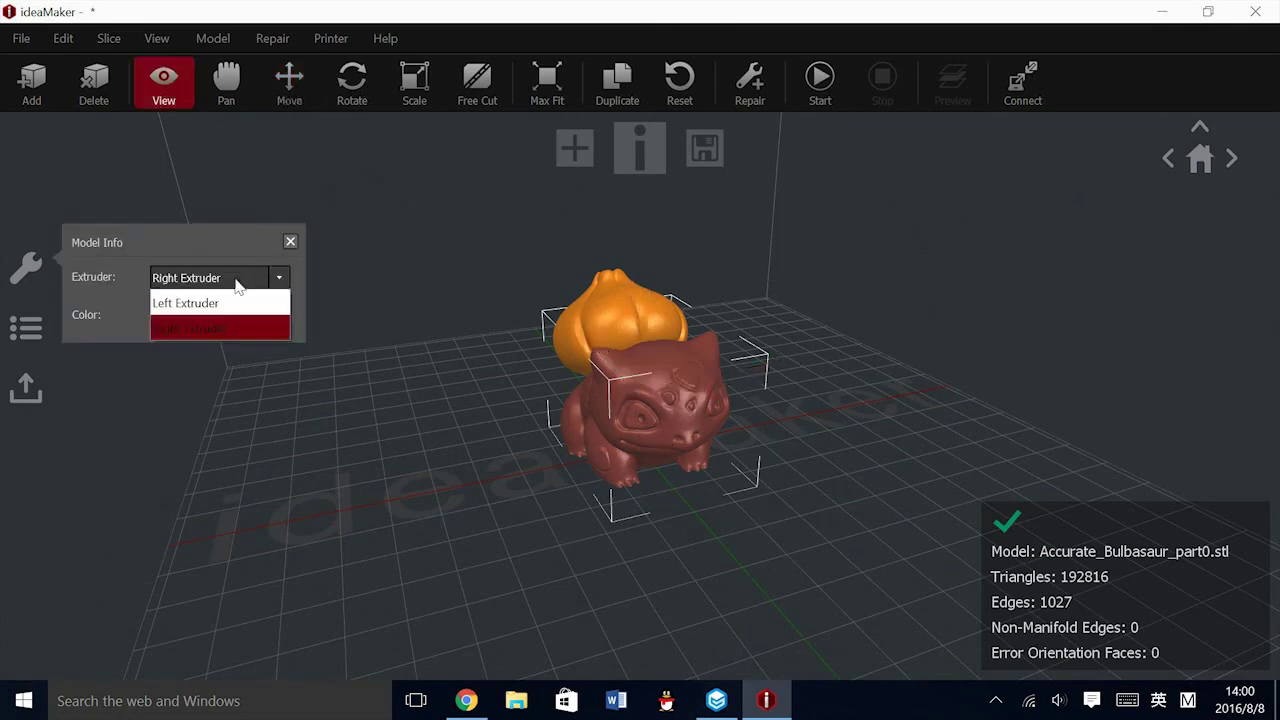
click(223, 304)
click(790, 540)
drag(790, 540, 735, 503)
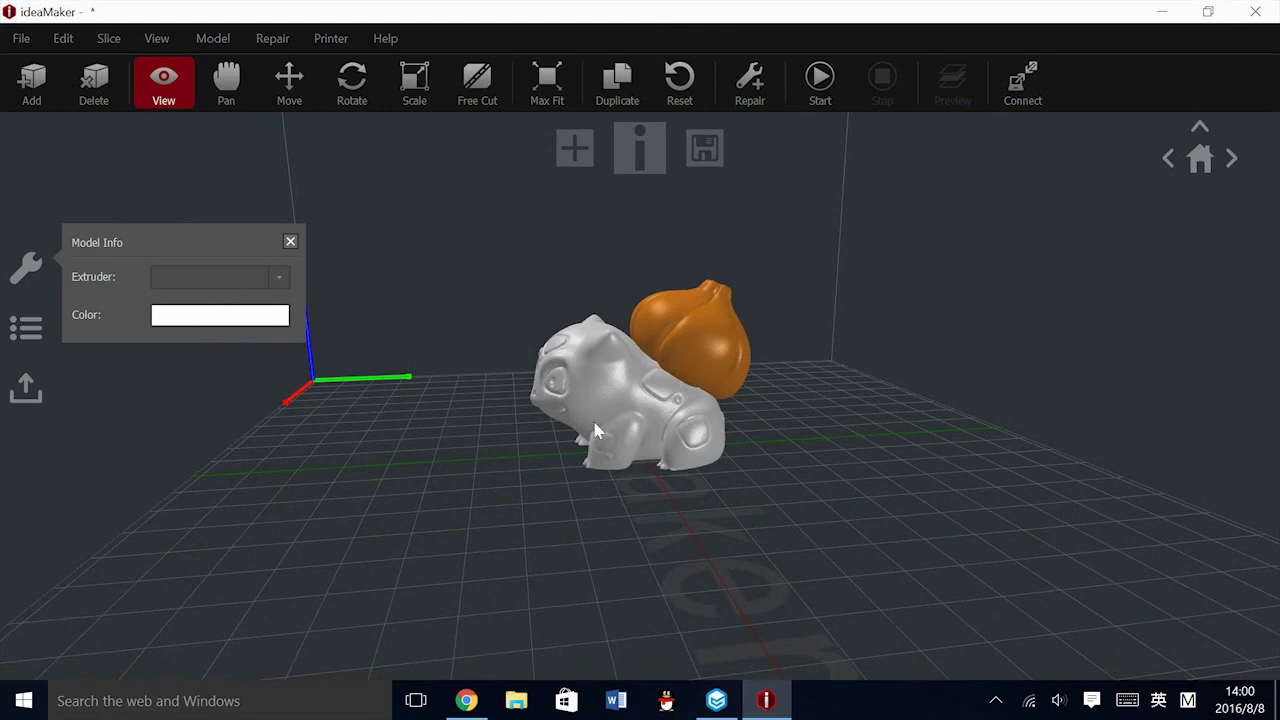
drag(519, 547, 542, 372)
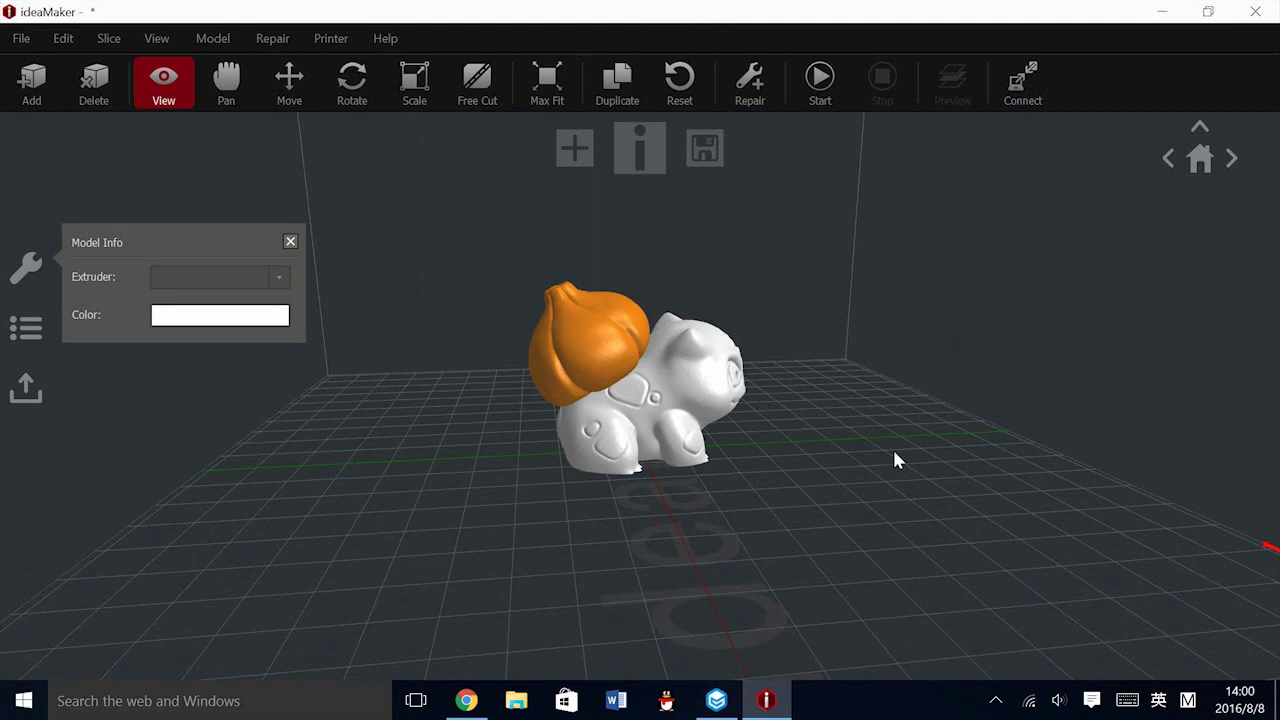
Start slicing, open the Standard - N2 Plus - PLA template for editing, and set its support to None
click(820, 88)
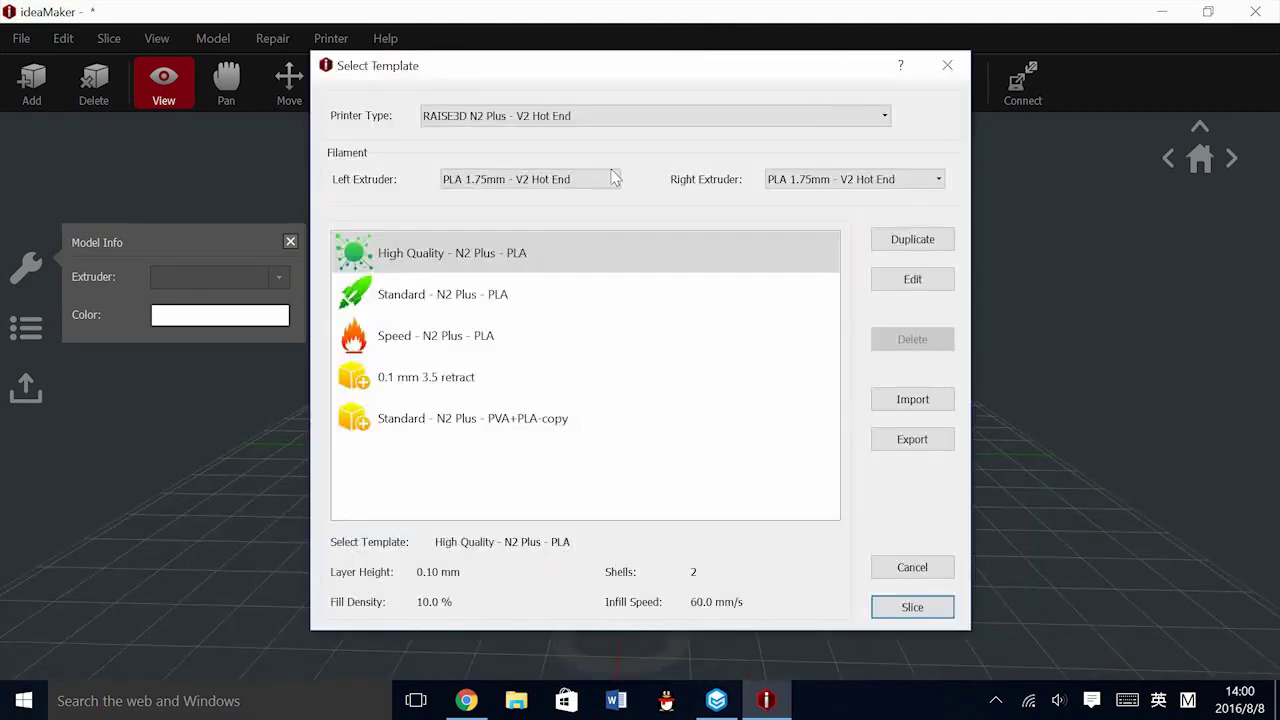
click(447, 311)
click(905, 288)
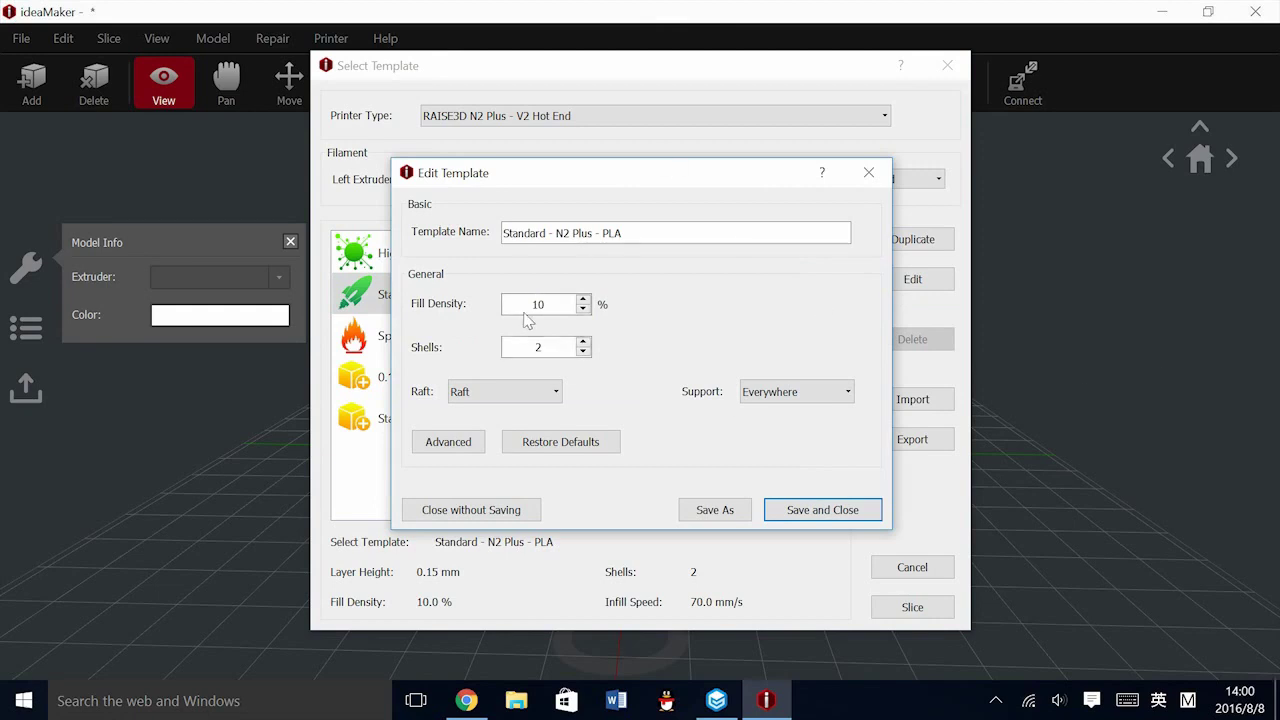
click(796, 391)
click(785, 406)
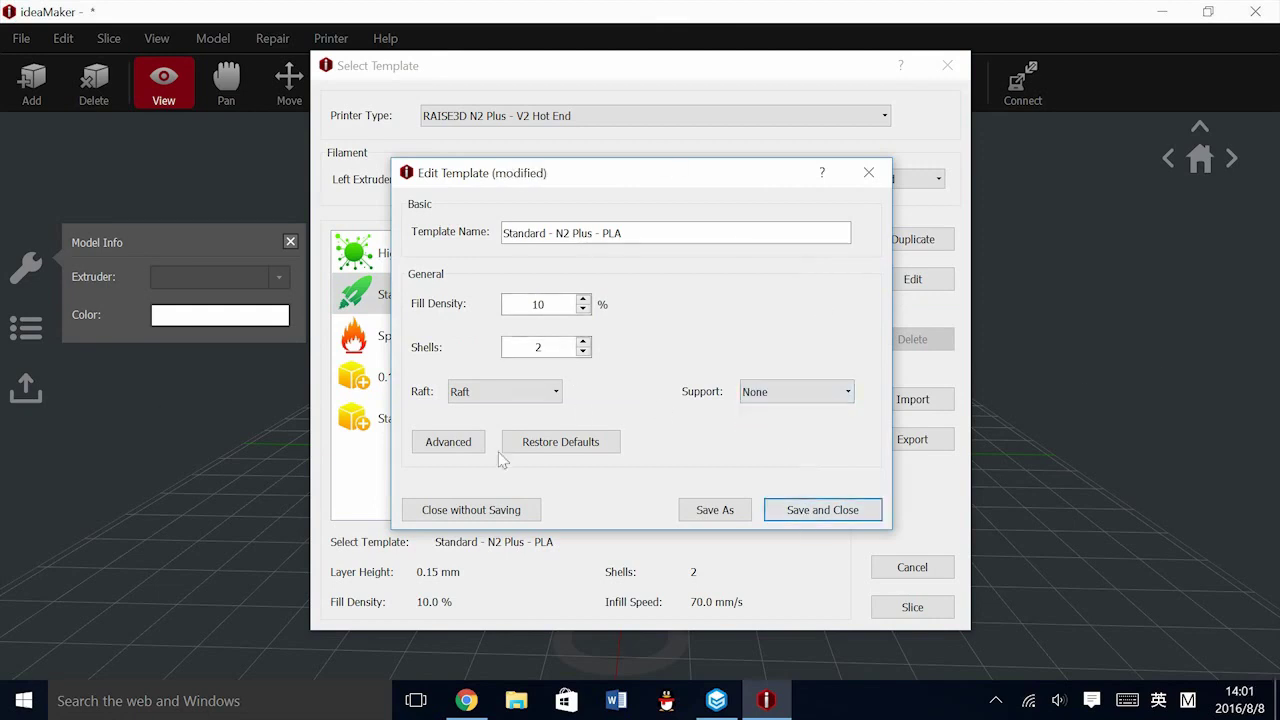
Review the template's infill, support and raft, and cooling settings, accept them, and save the template
click(465, 442)
click(349, 111)
click(423, 111)
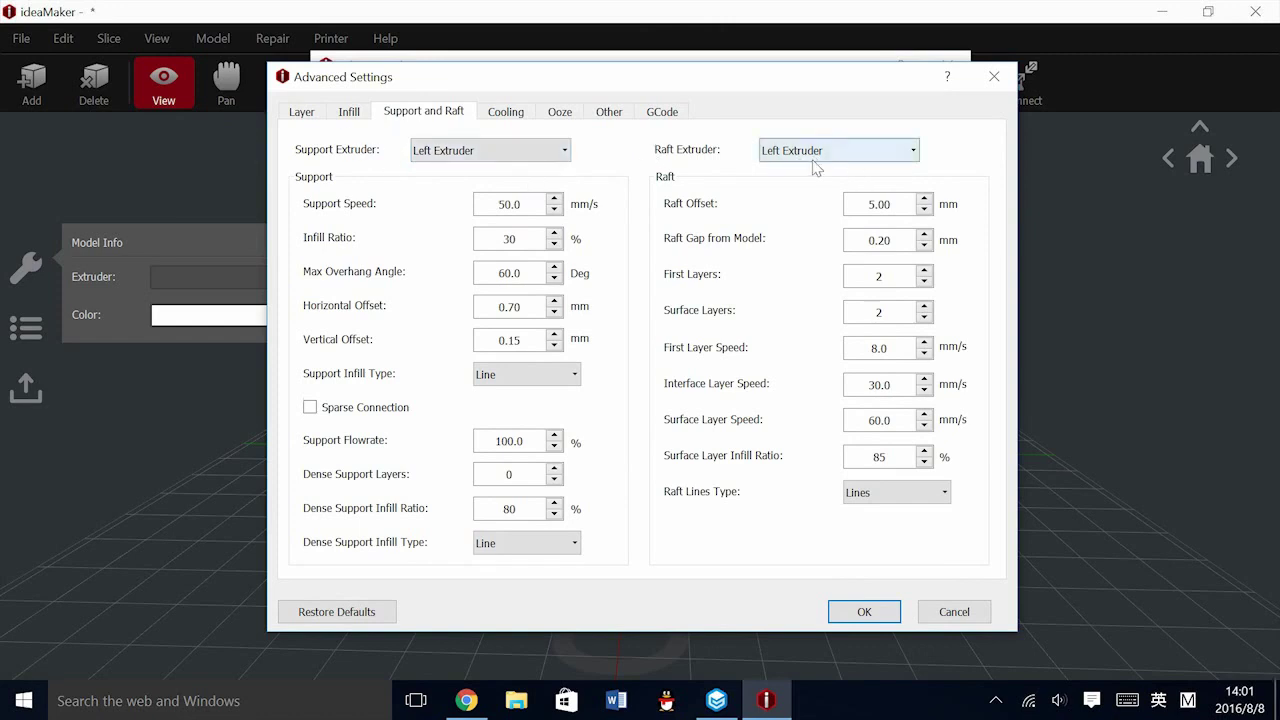
click(504, 116)
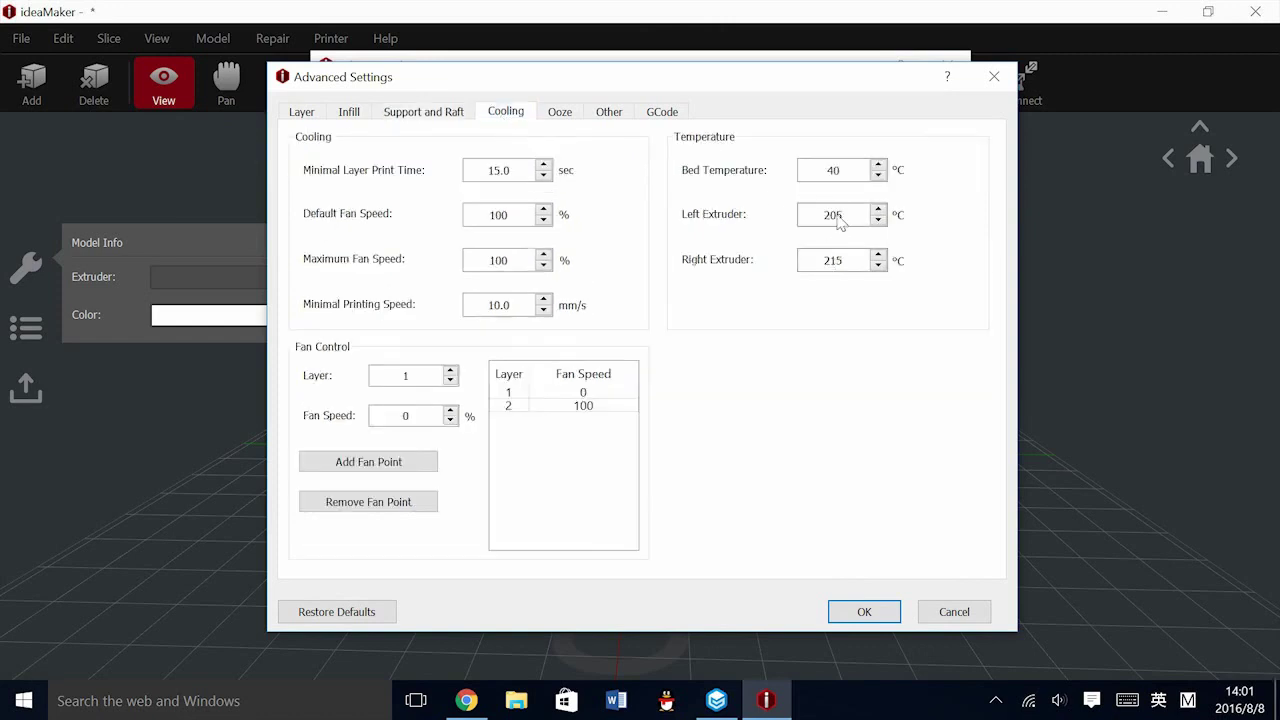
click(850, 610)
click(823, 510)
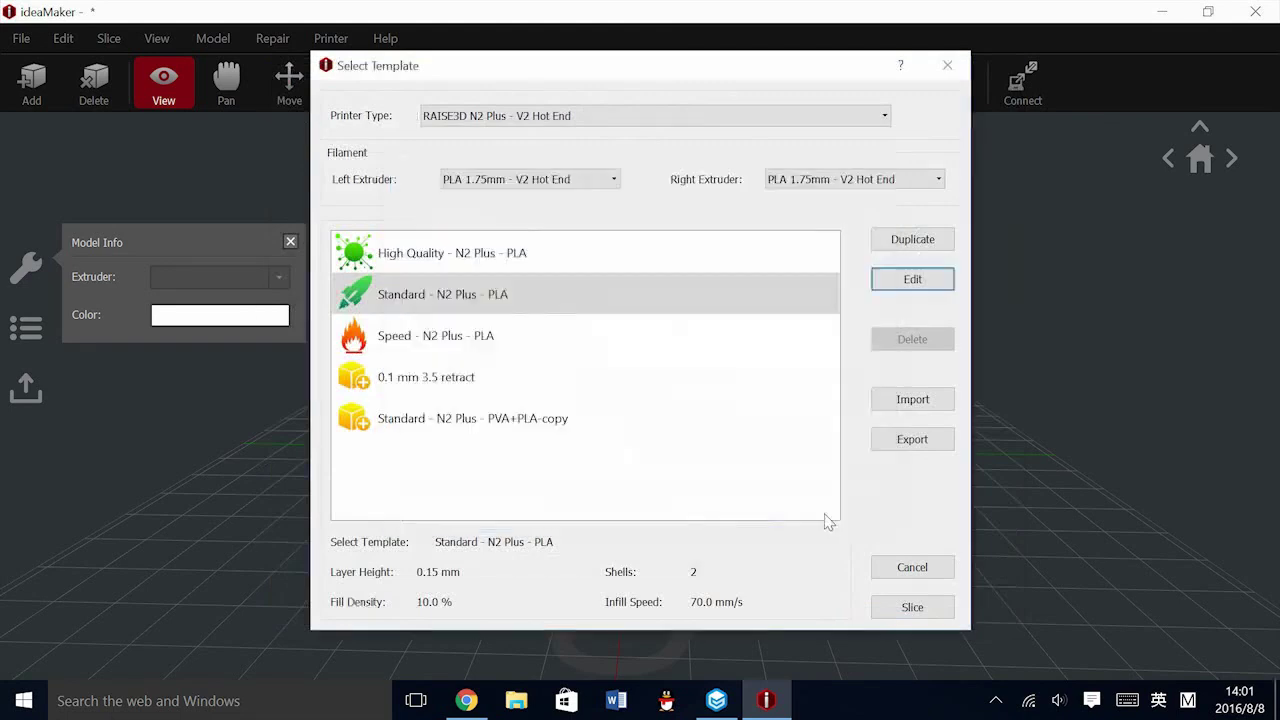
Slice the two-part model with the Standard - N2 Plus - PLA template, declining to add support settings
click(912, 607)
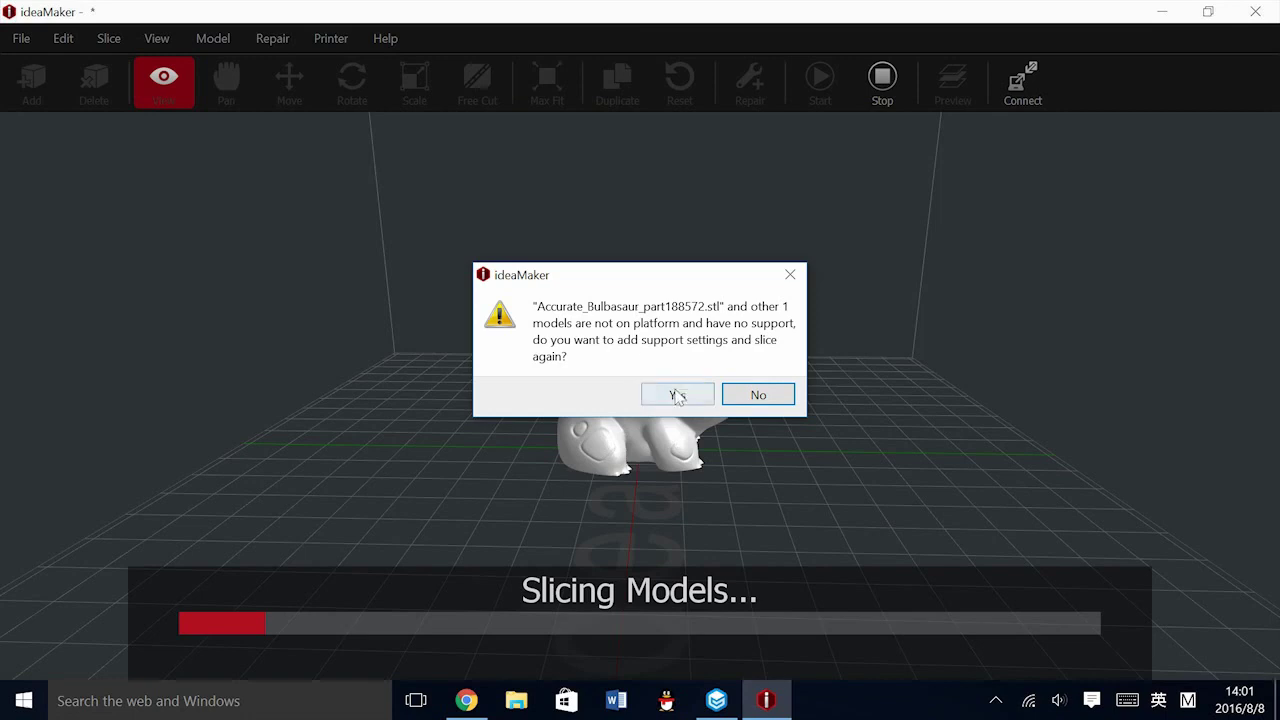
click(680, 396)
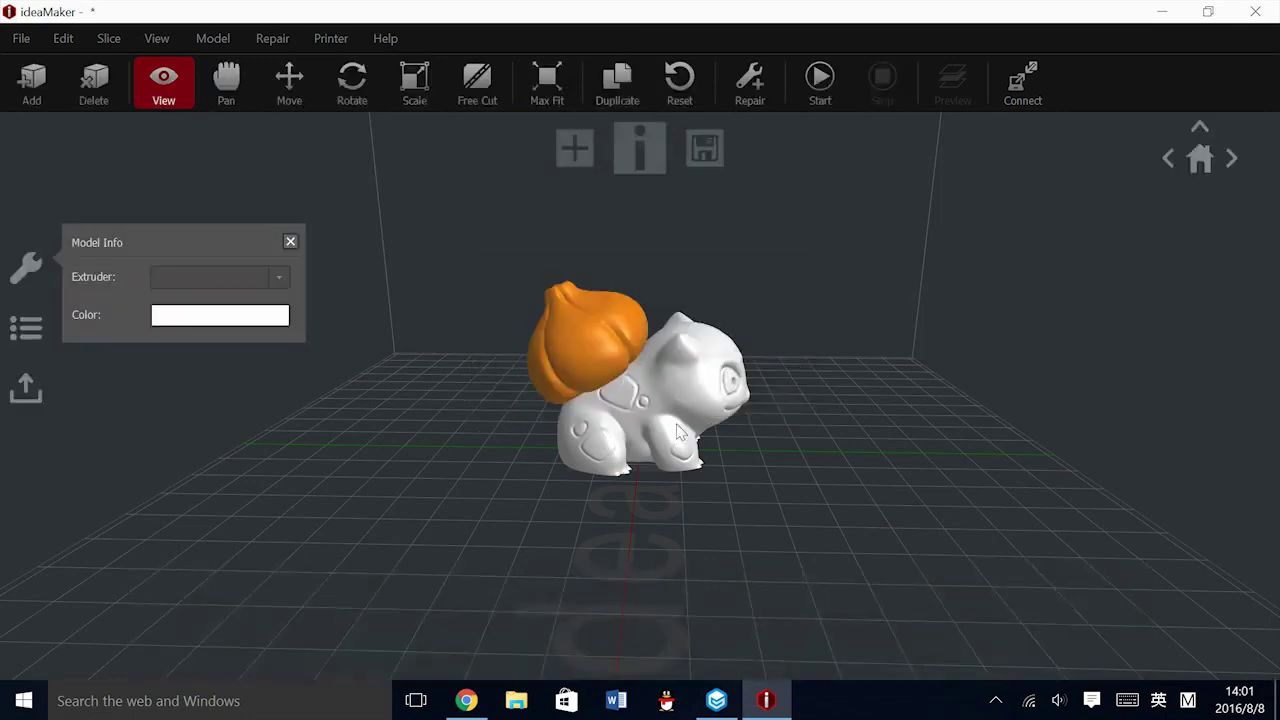
click(820, 95)
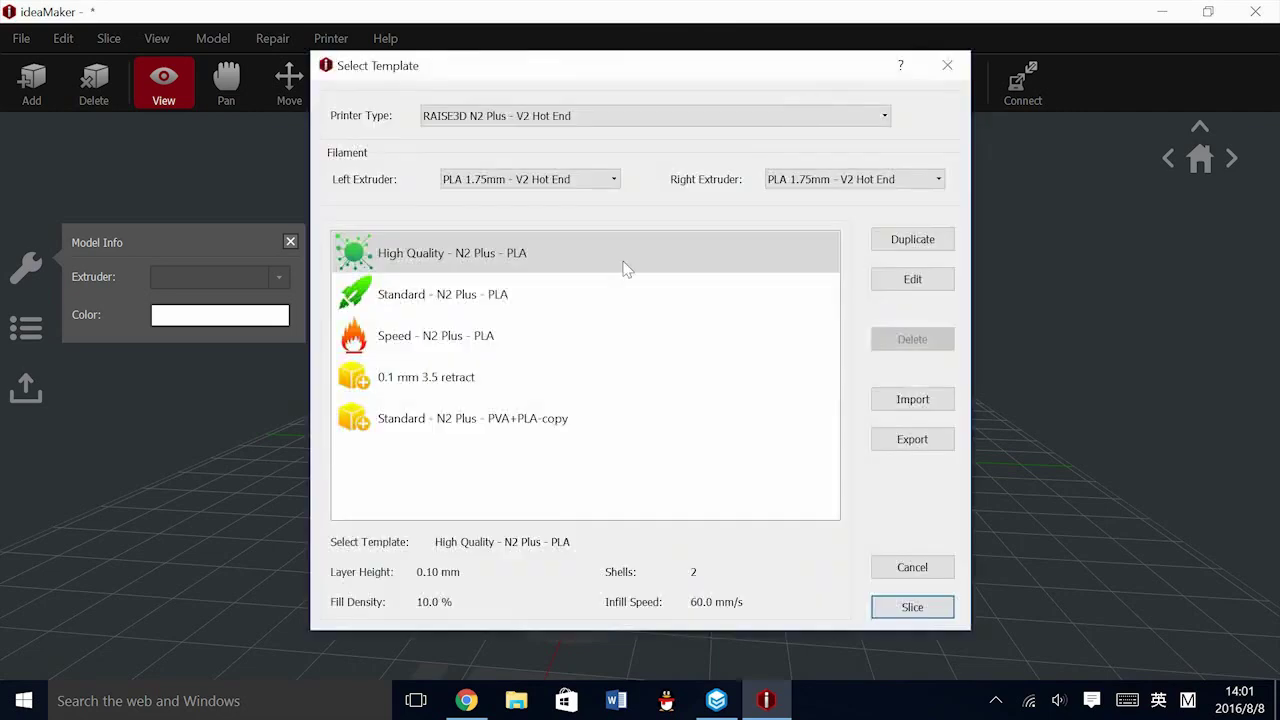
click(391, 294)
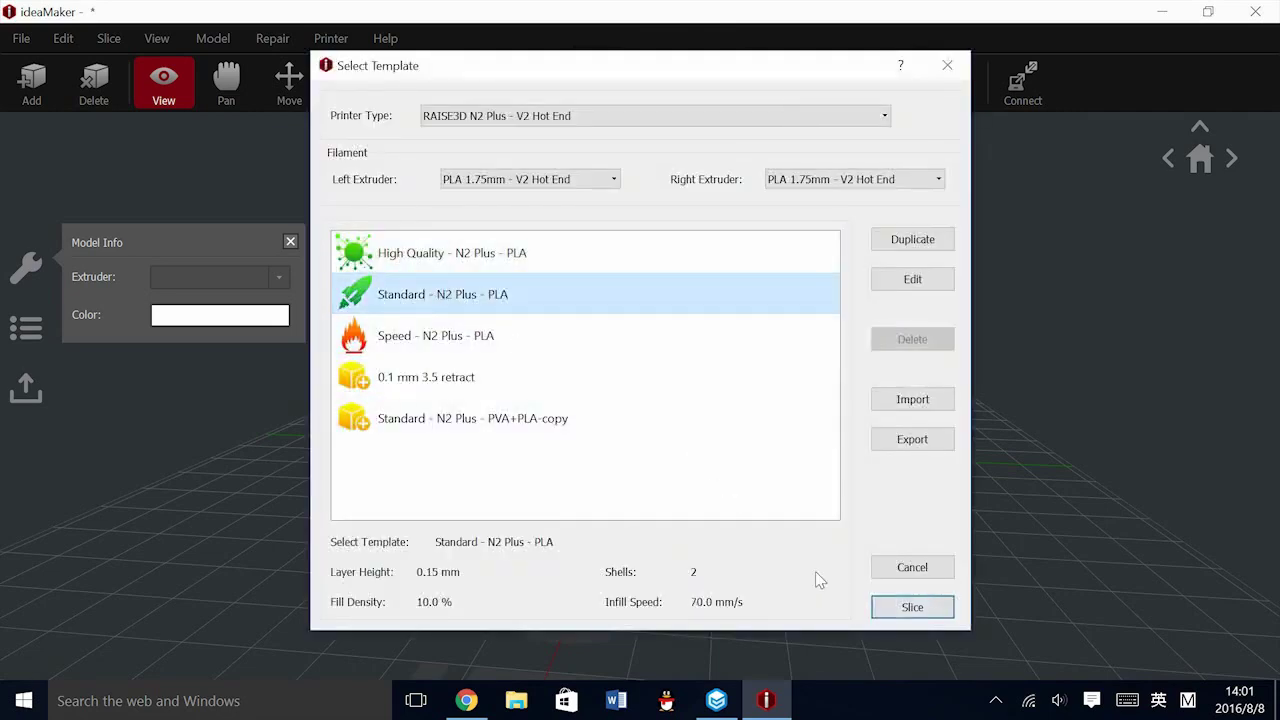
click(912, 607)
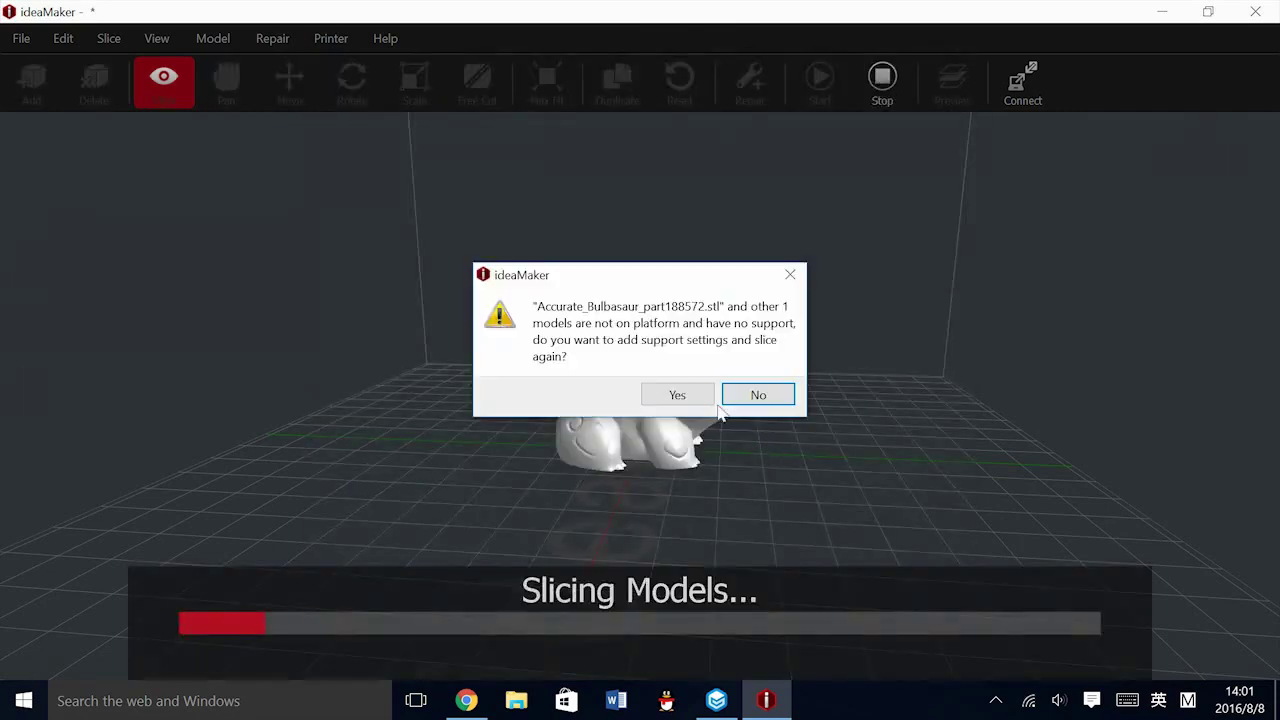
click(752, 396)
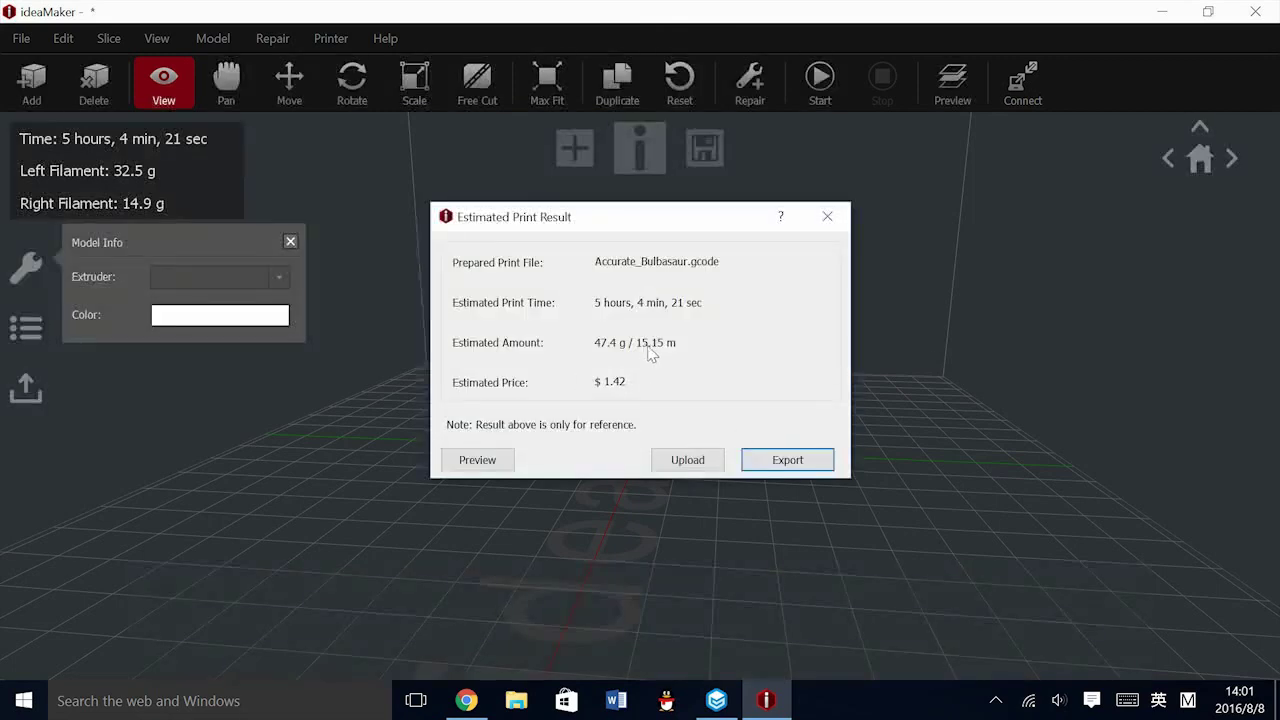
Preview the dual-extruder slice and lower the displayed layers to 249 to examine the infill of both parts
click(484, 466)
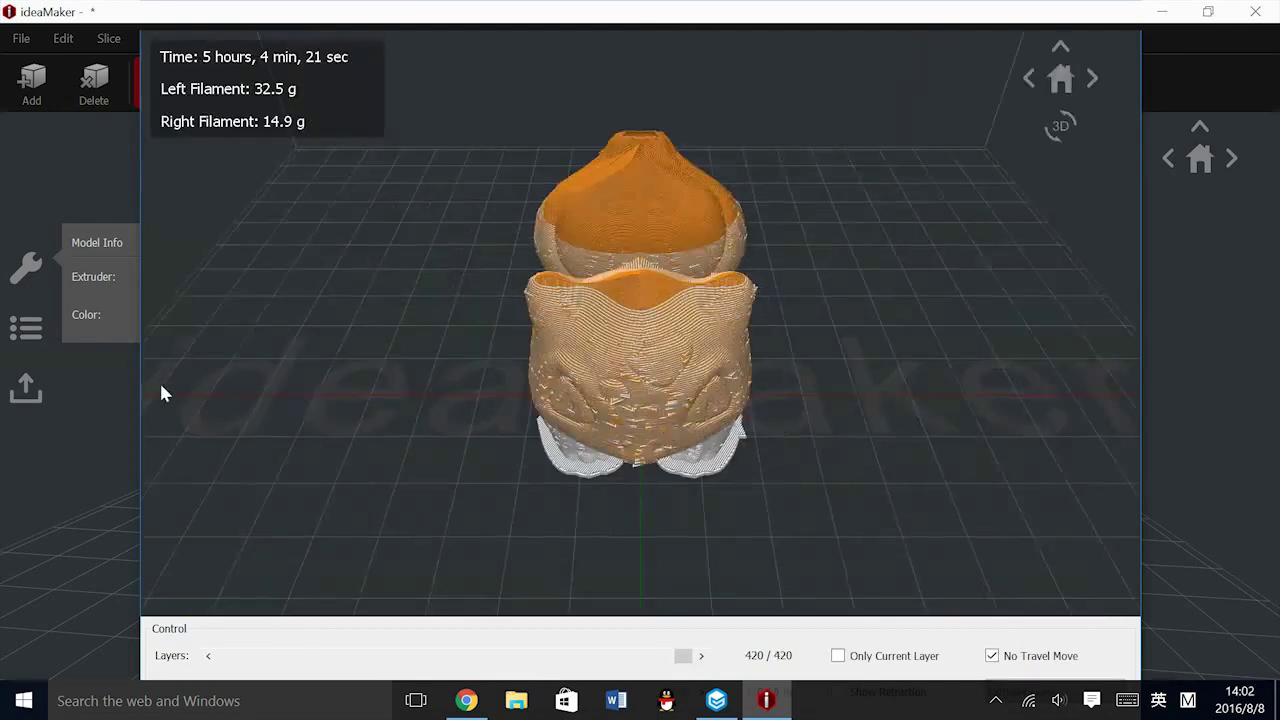
drag(869, 490, 546, 378)
drag(864, 395, 800, 610)
drag(683, 655, 497, 656)
scroll(787, 534, up, 3)
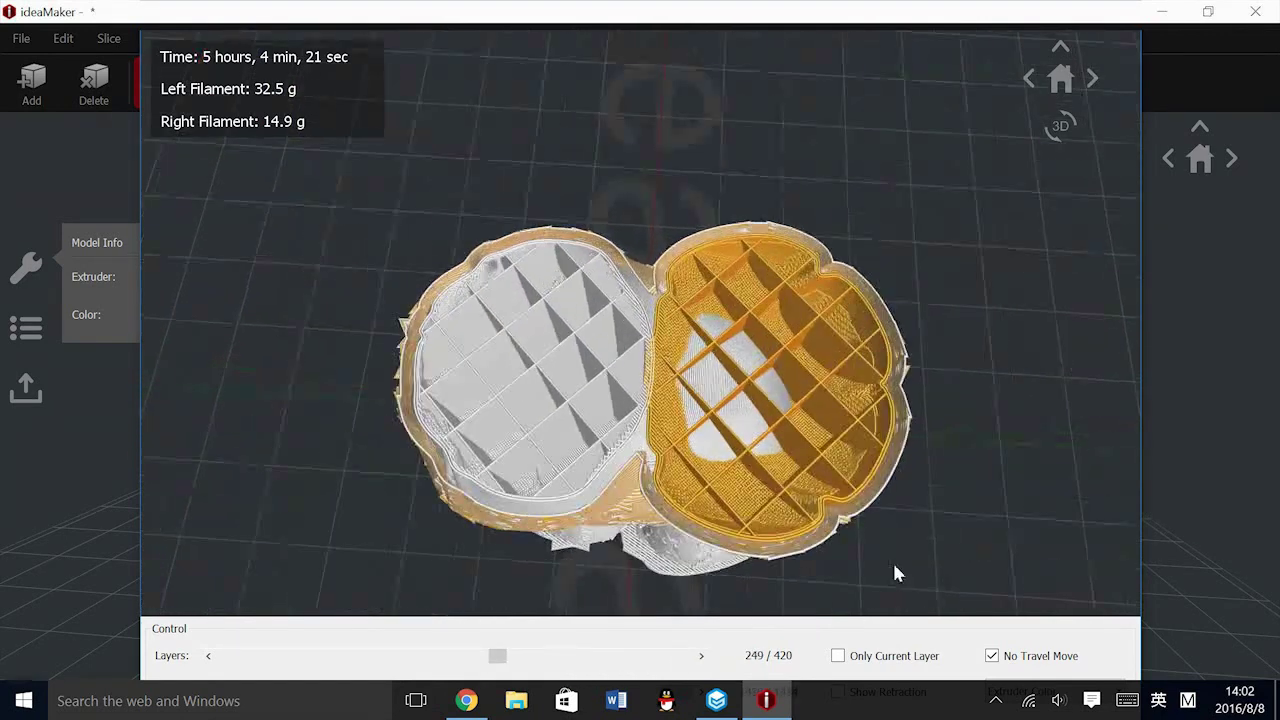
drag(947, 377, 988, 214)
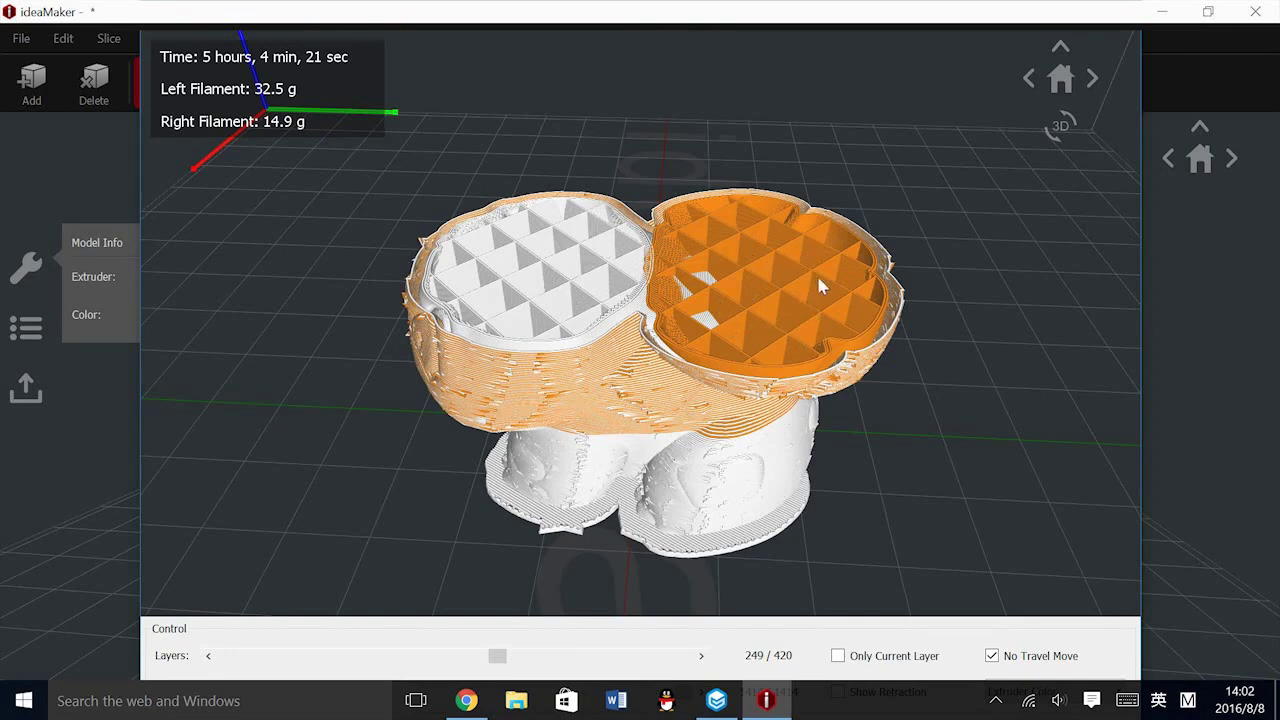
Raise the displayed layers to 278, examine the model from another angle, and close the preview
drag(497, 655, 527, 655)
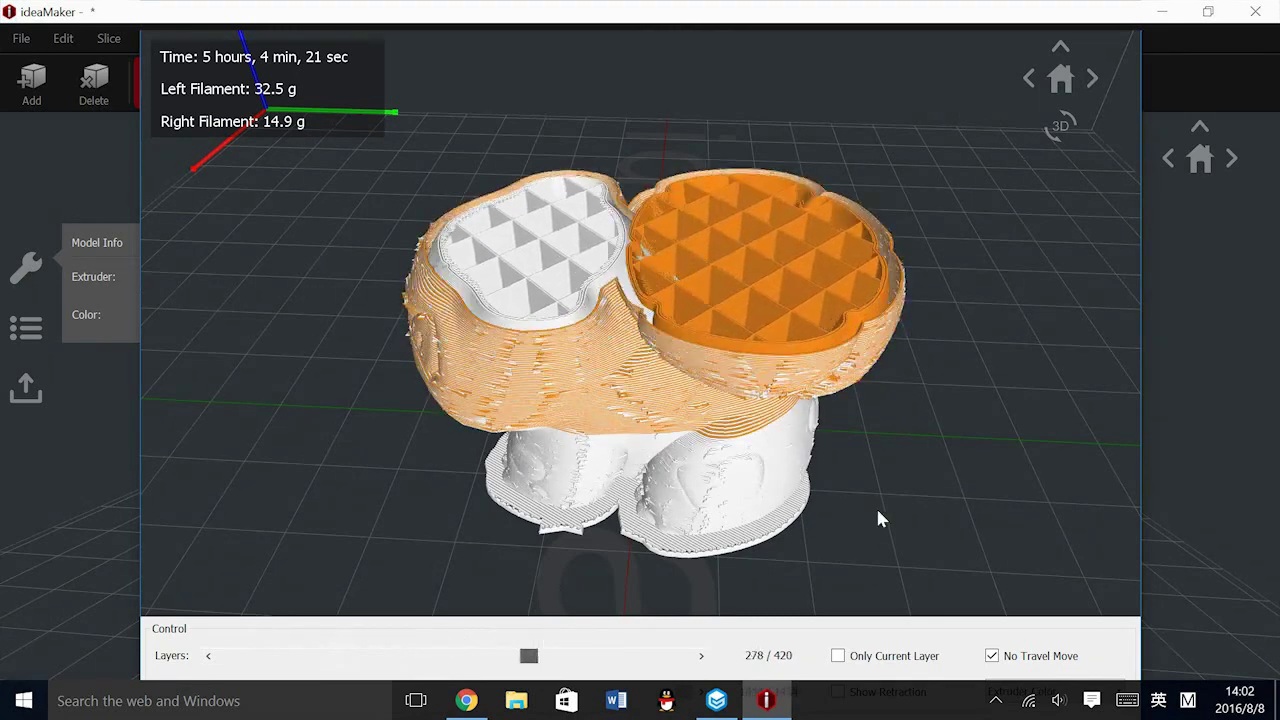
drag(929, 490, 983, 289)
click(1115, 35)
Upload Accurate_Bulbasaur.gcode to the printer and close the print estimate
click(687, 459)
click(731, 463)
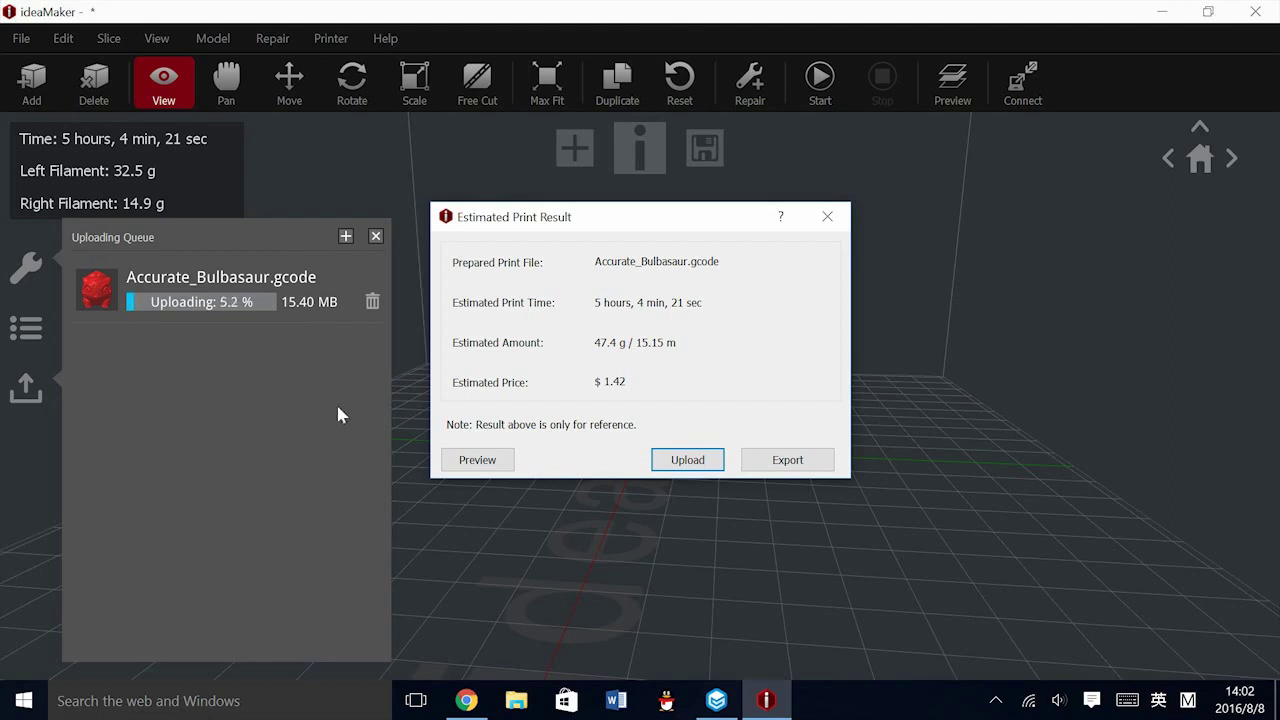
click(827, 216)
Open a remote connection to the Raise3D N2 printer named Raise3D
click(1015, 103)
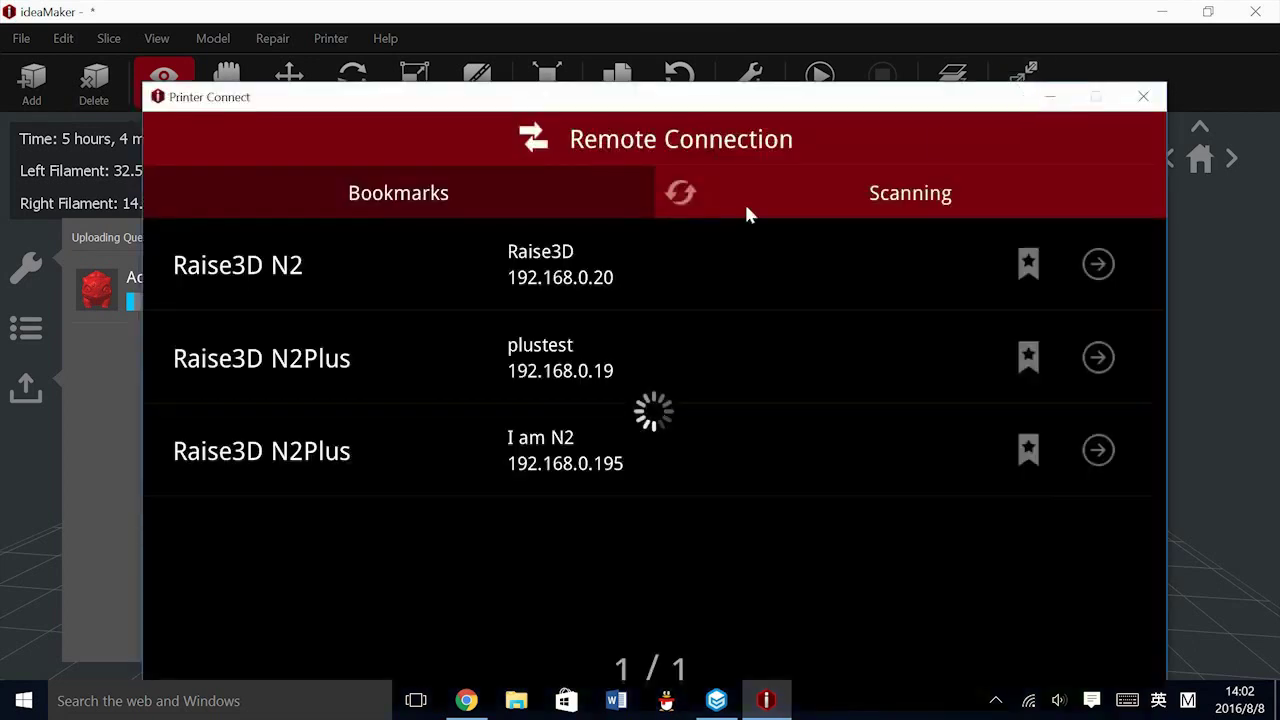
click(1103, 266)
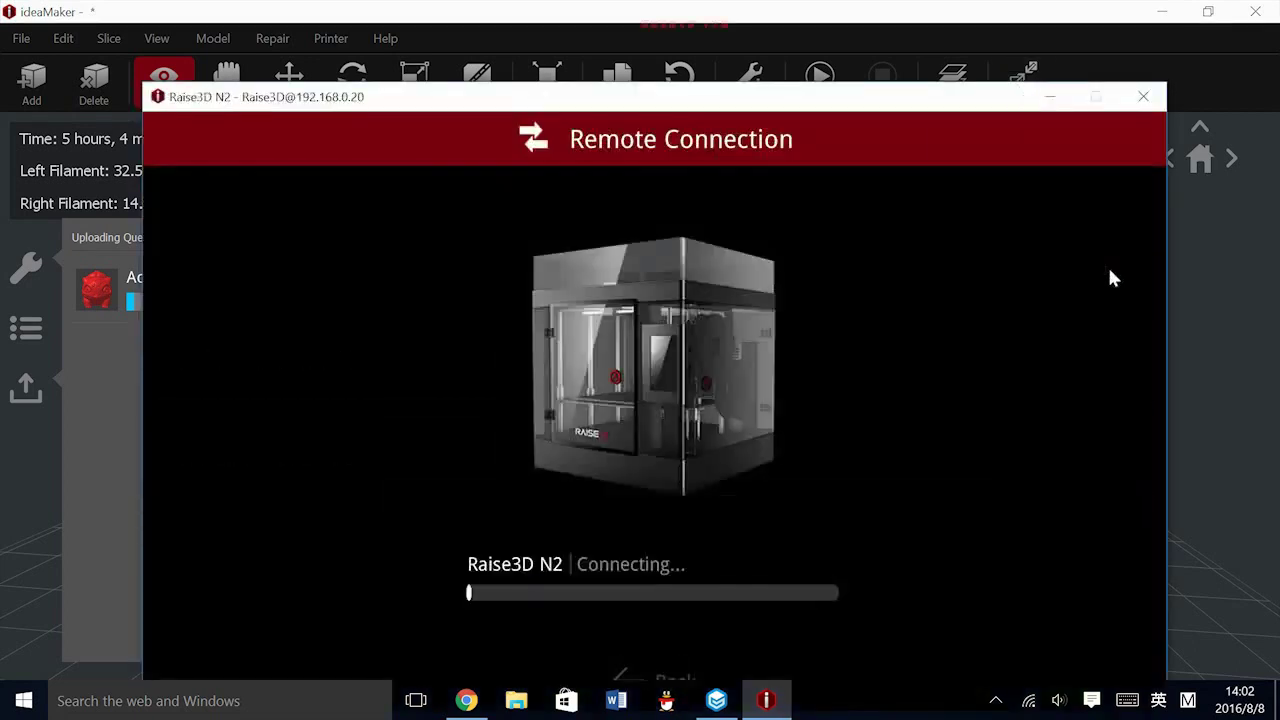